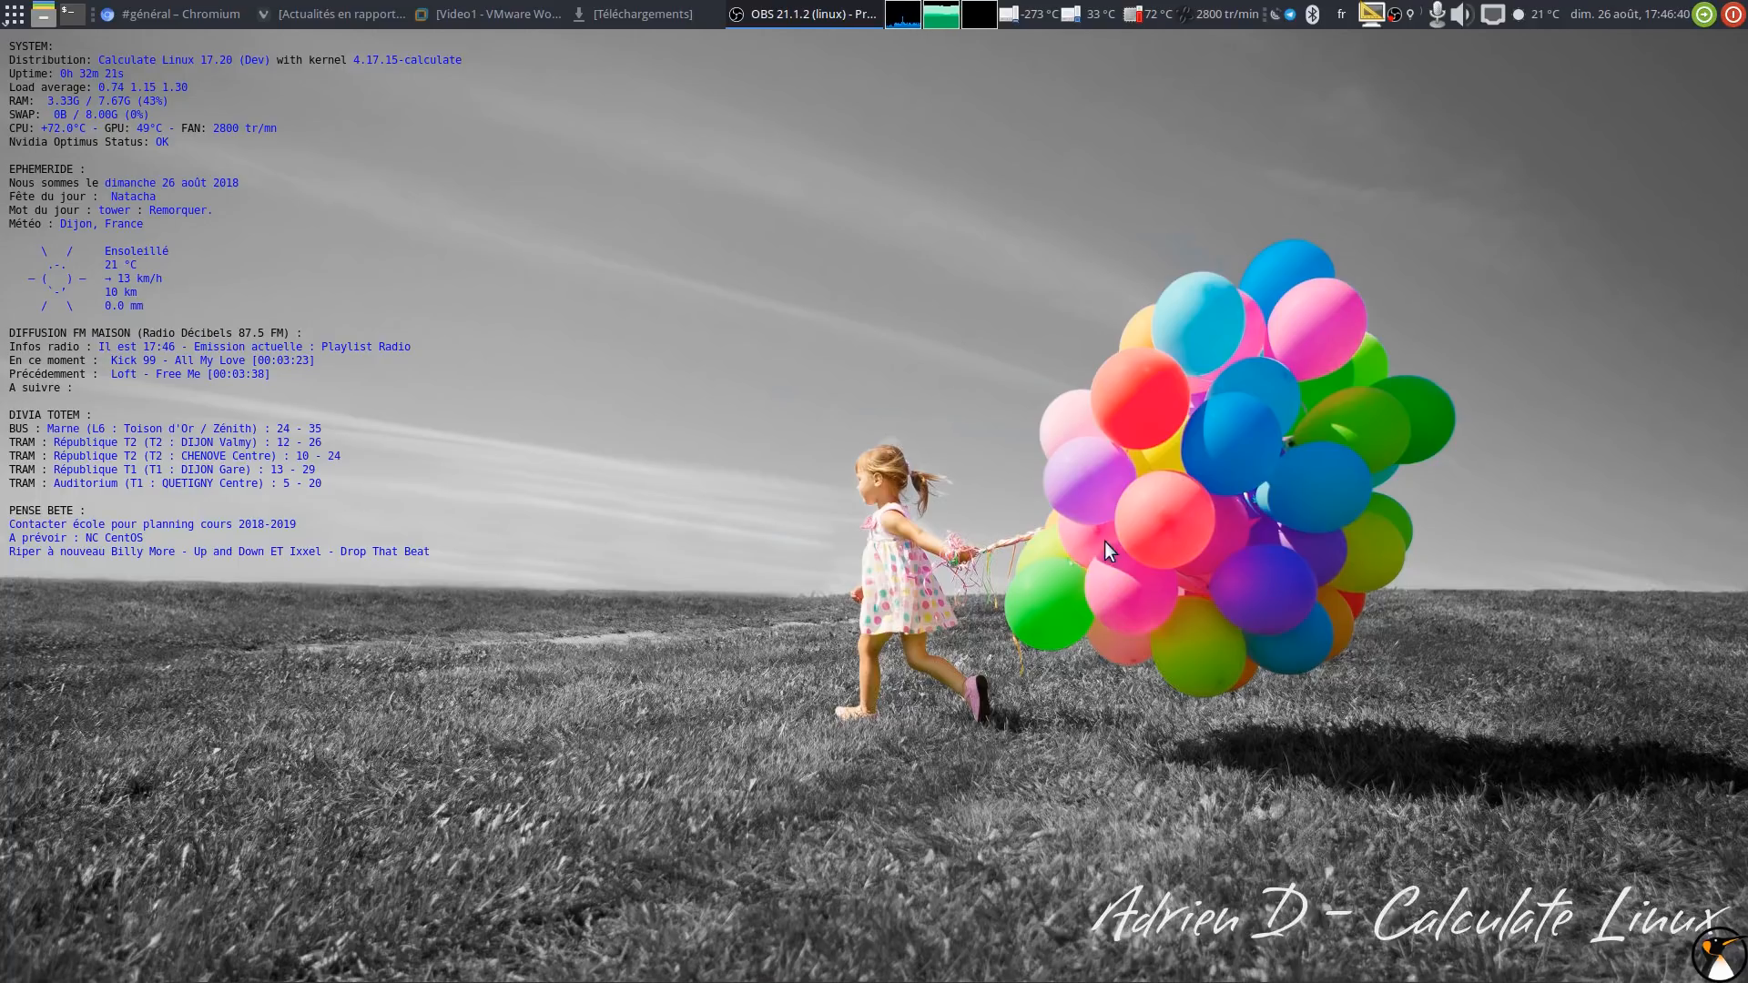
Step: Bring the Video1 VMware Workstation window to the front and move it toward the screen centre
left_click(466, 9)
left_click_drag(639, 91, 925, 96)
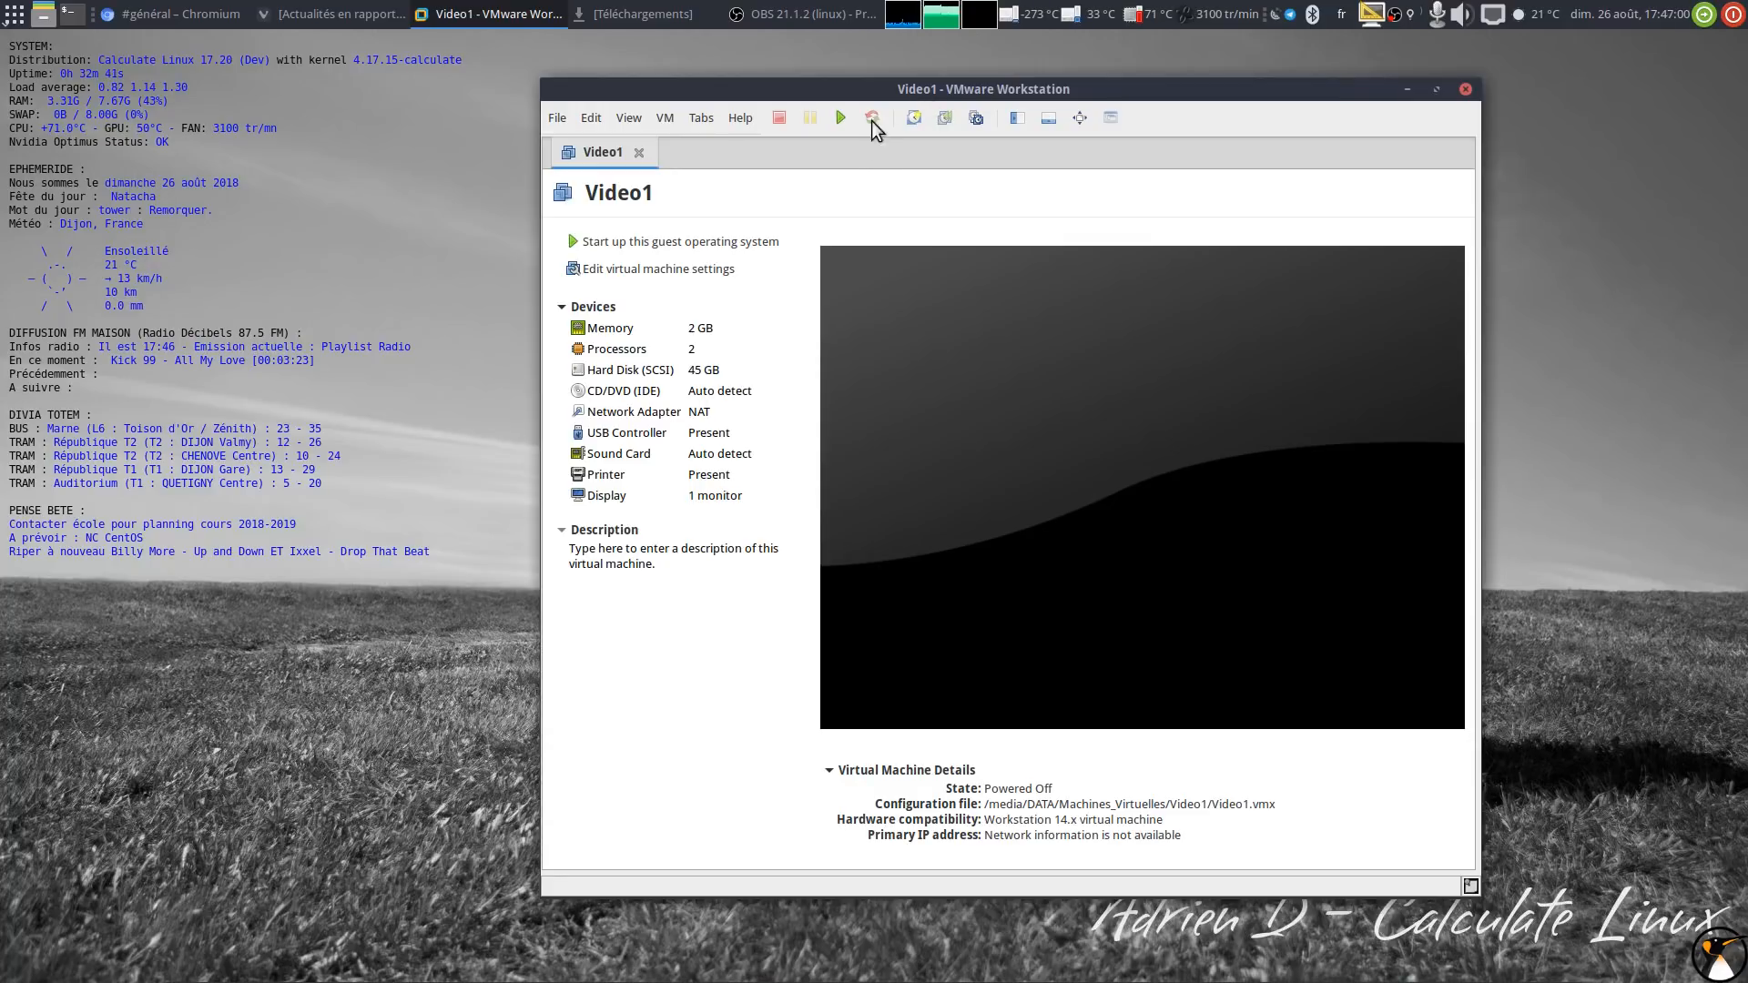
Step: Power on Video1, boot it to the Calculate Linux desktop, and release input back to the host
left_click(887, 102)
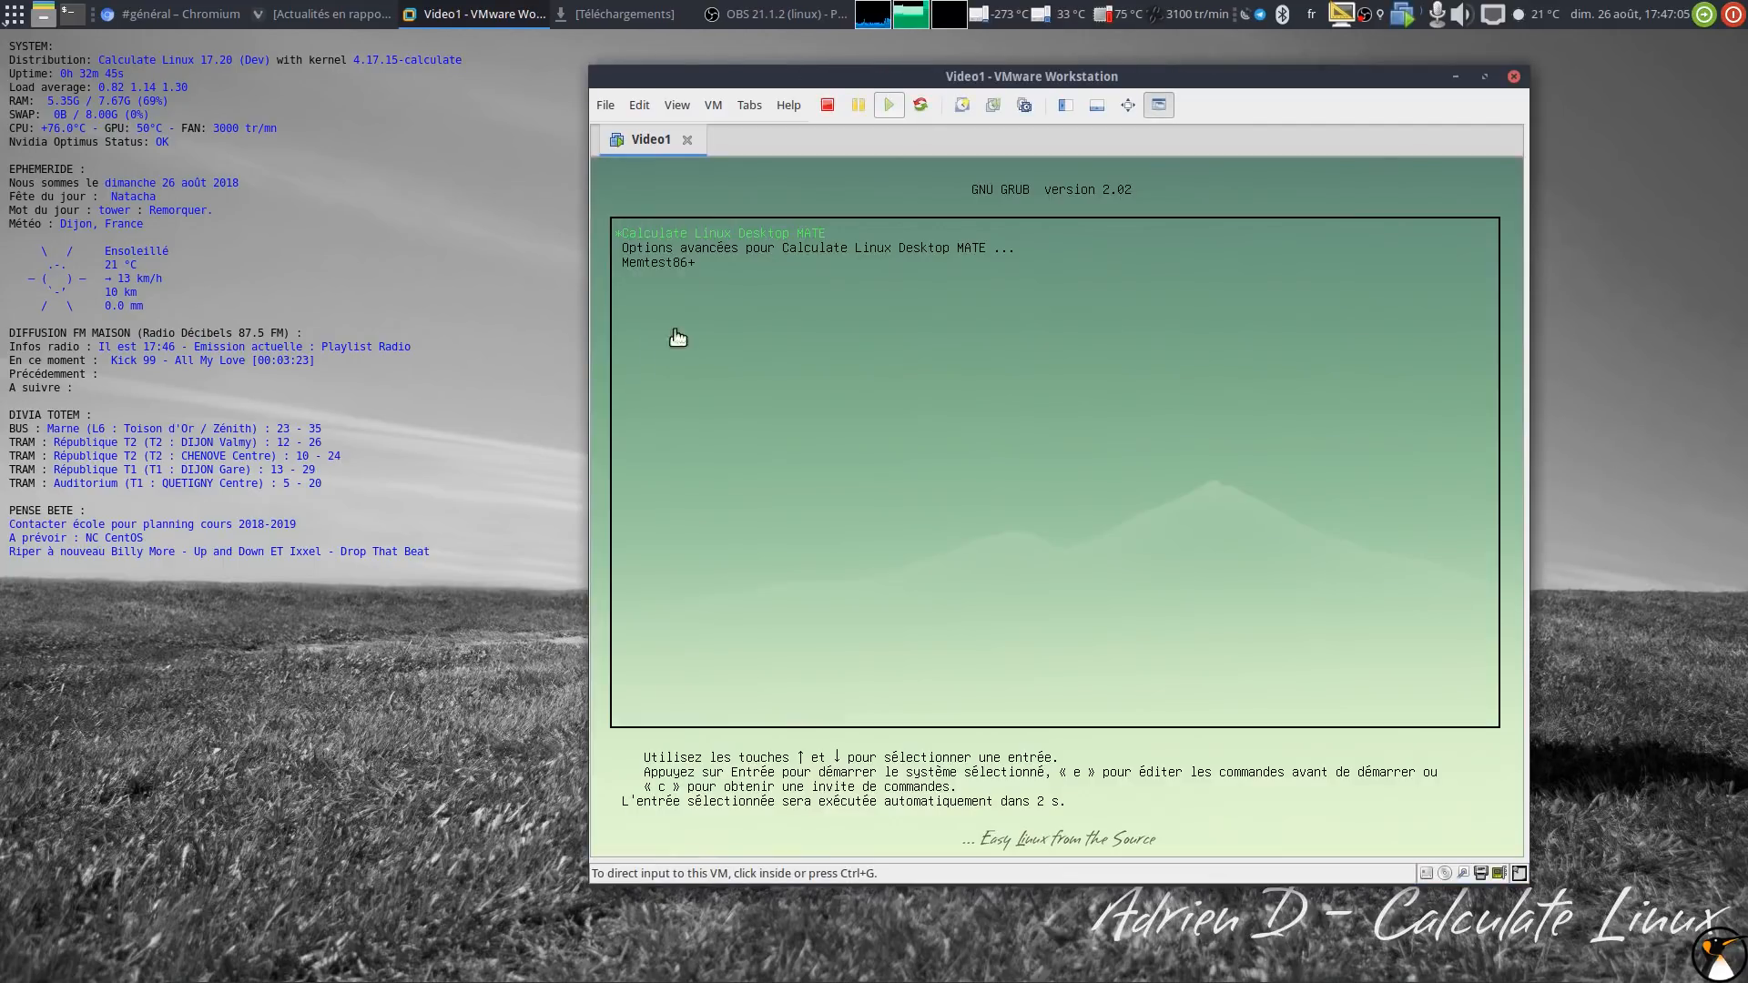
left_click(674, 338)
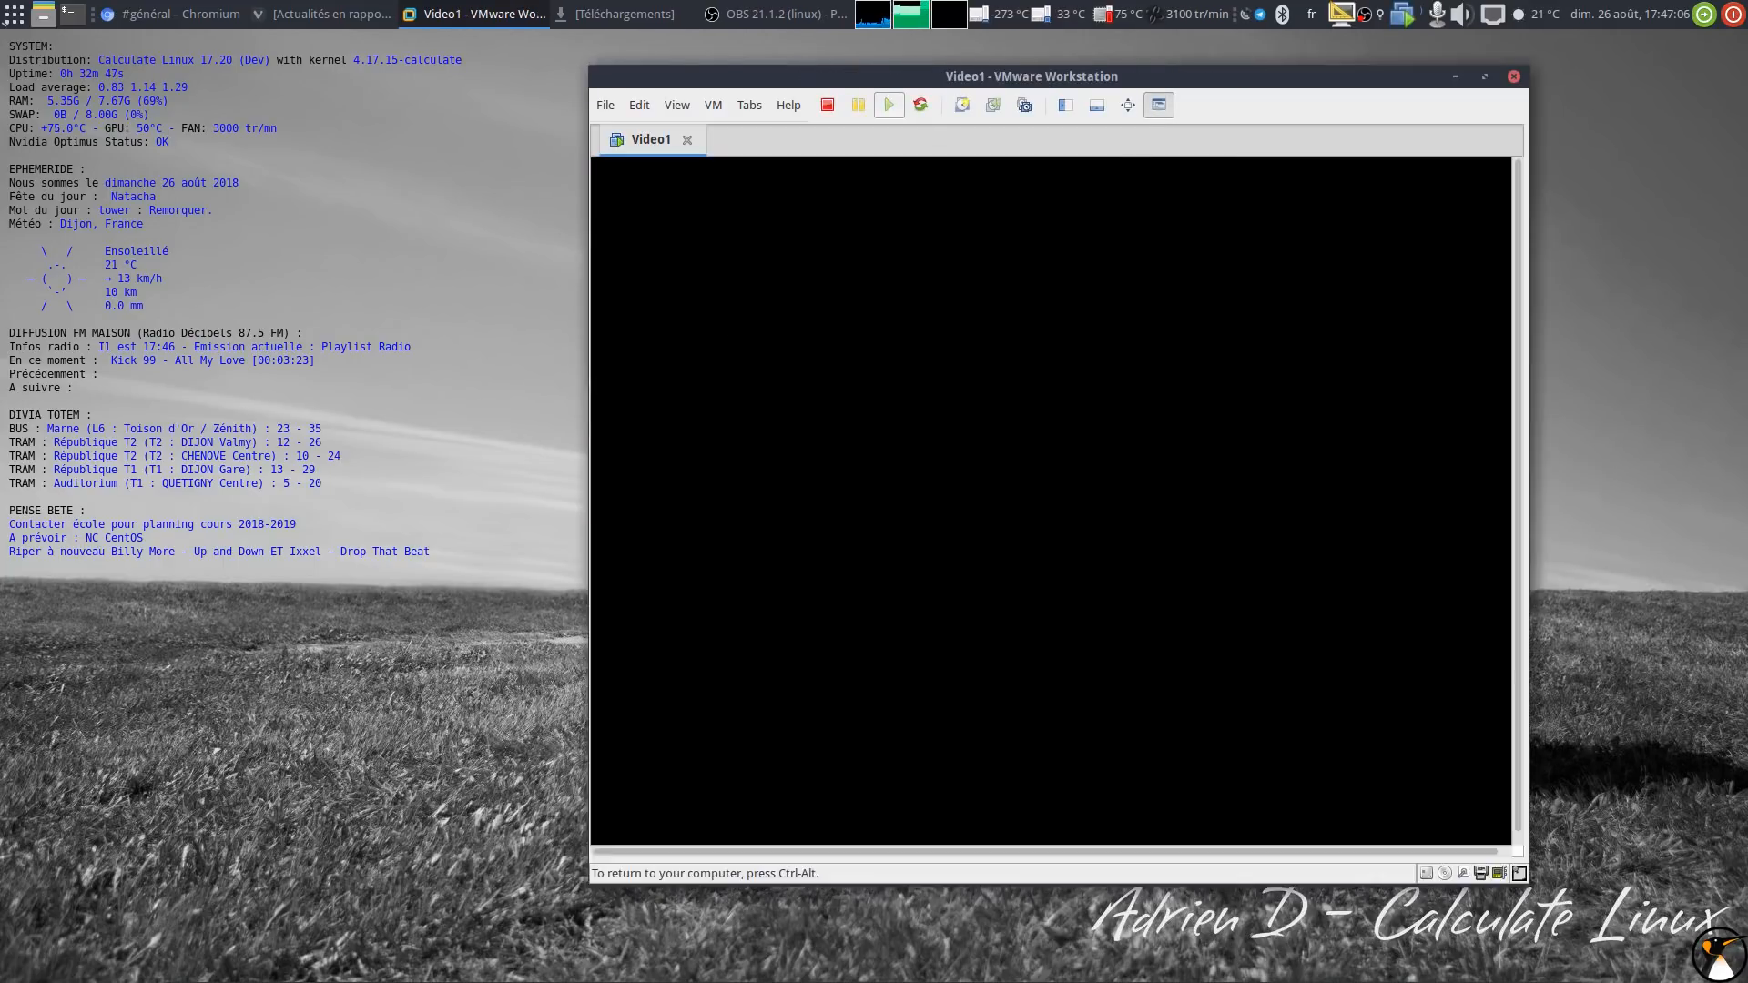
key("ctrl+alt")
left_click_drag(872, 79, 881, 68)
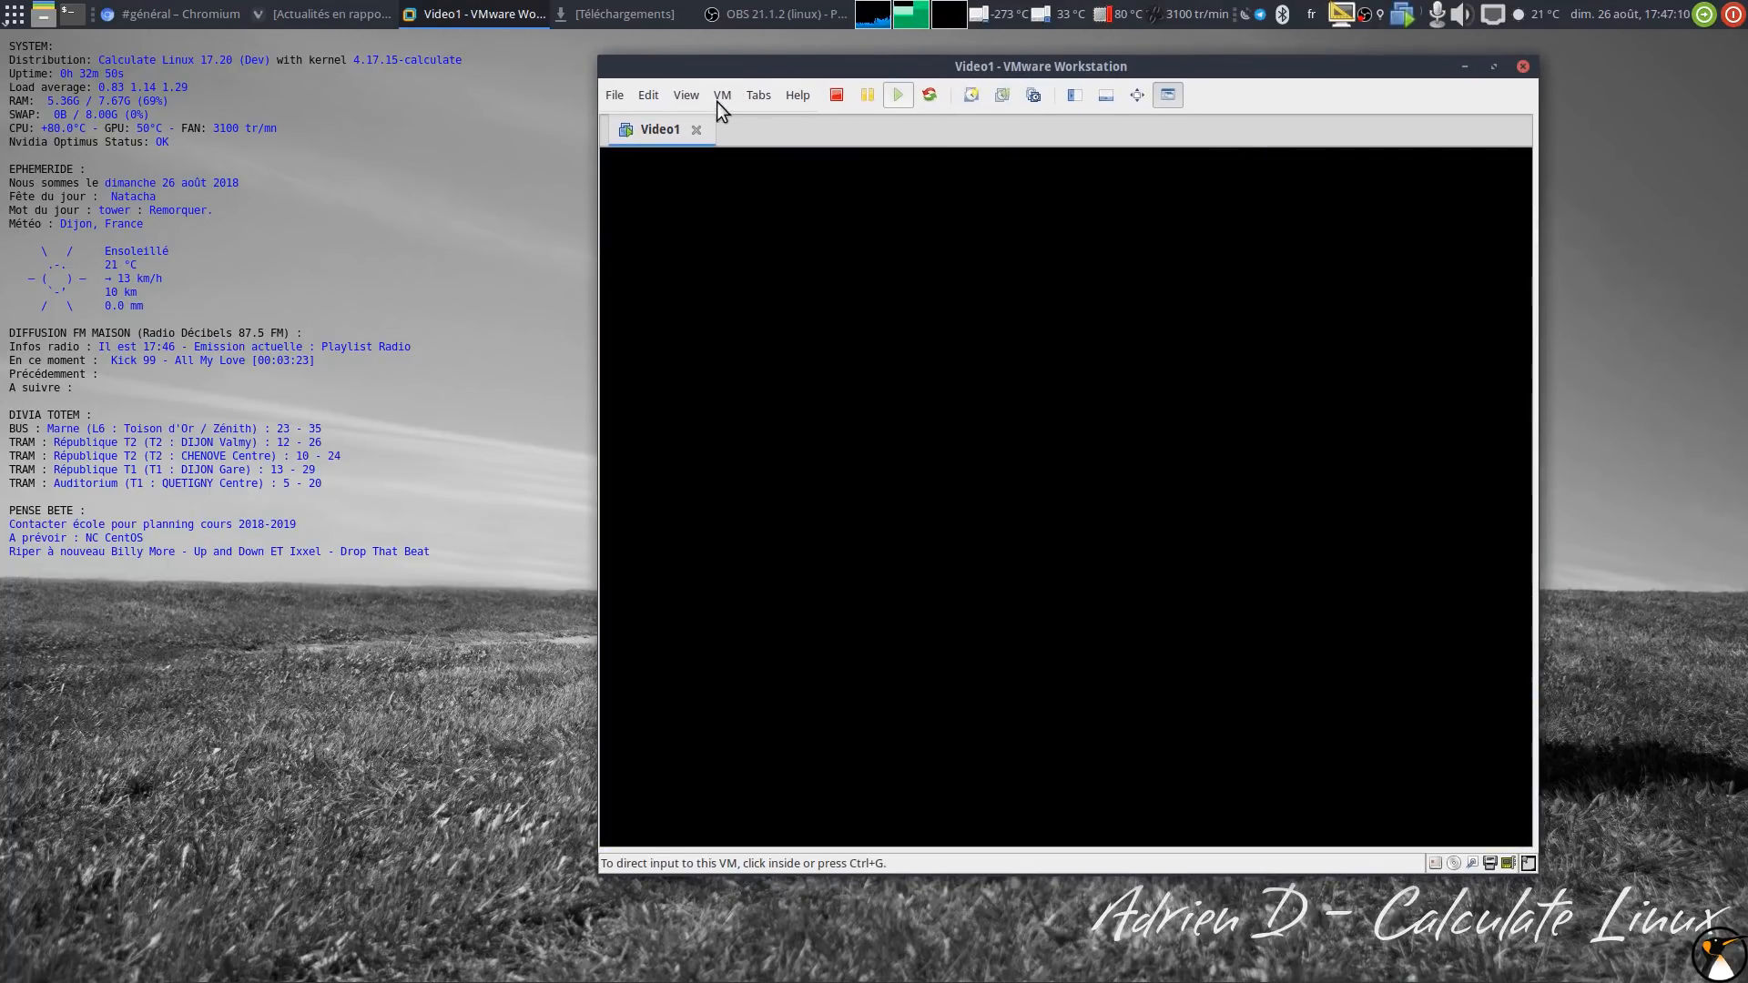
left_click(719, 97)
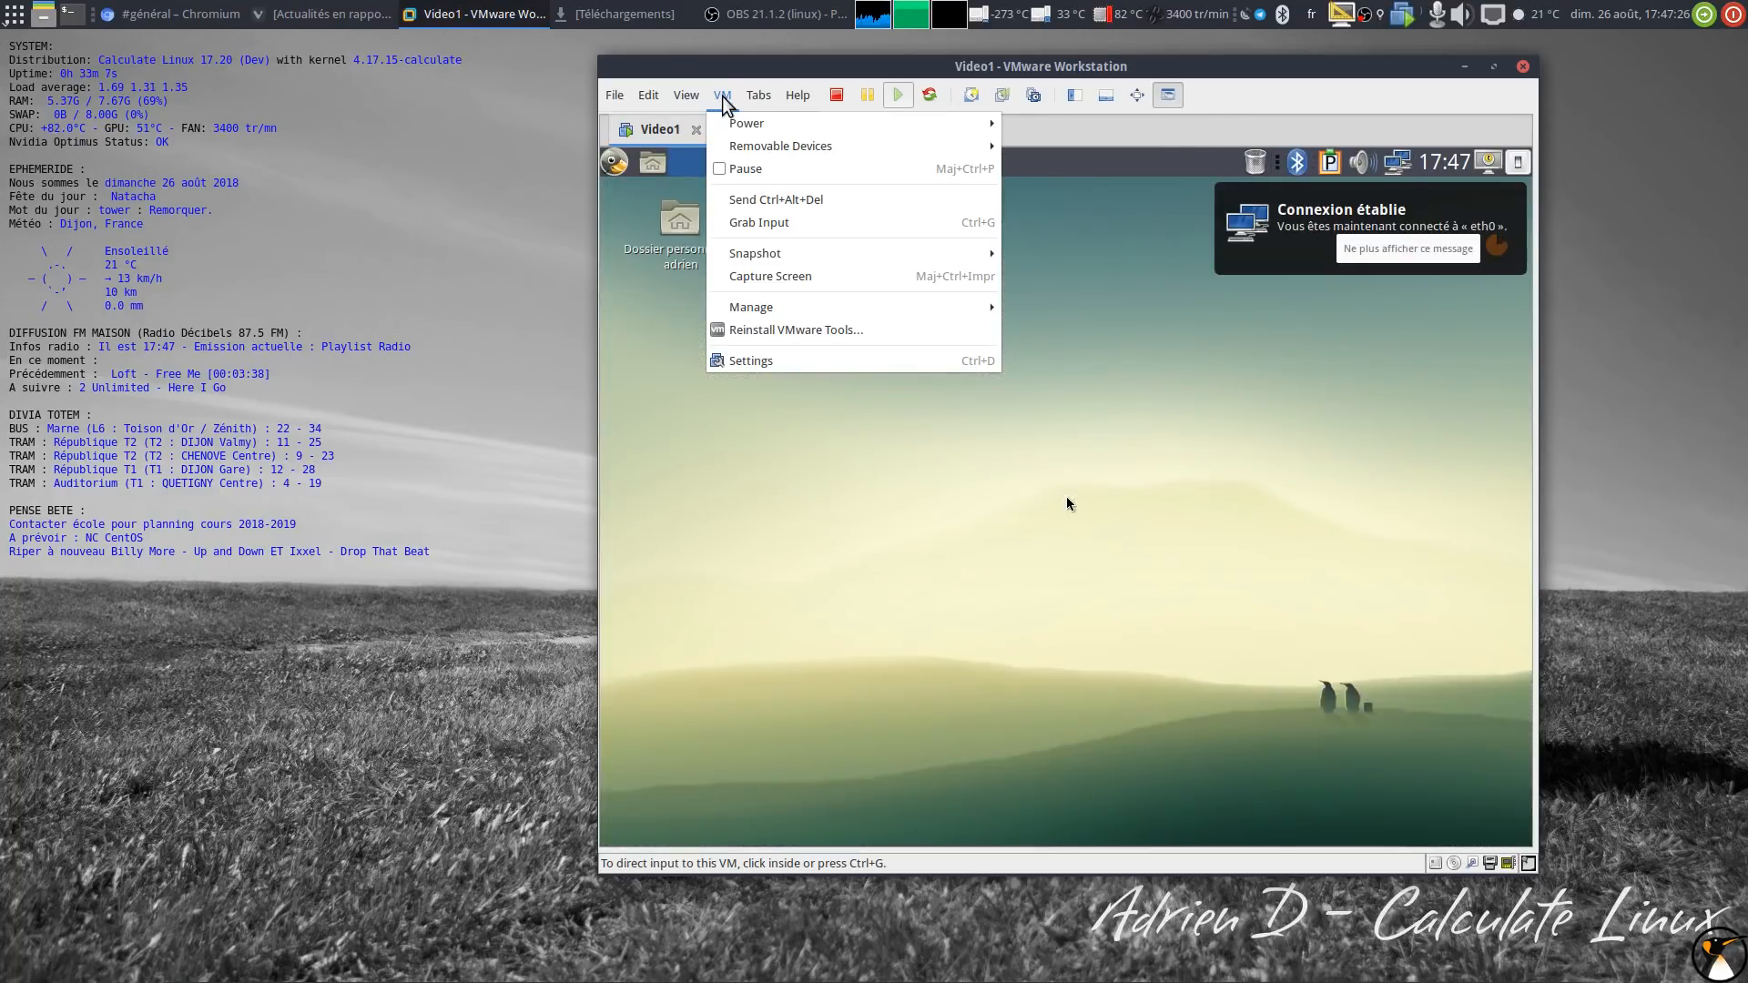
Step: Dismiss the guest's network connection notification and glance at the VM summary before returning to the console
left_click(723, 99)
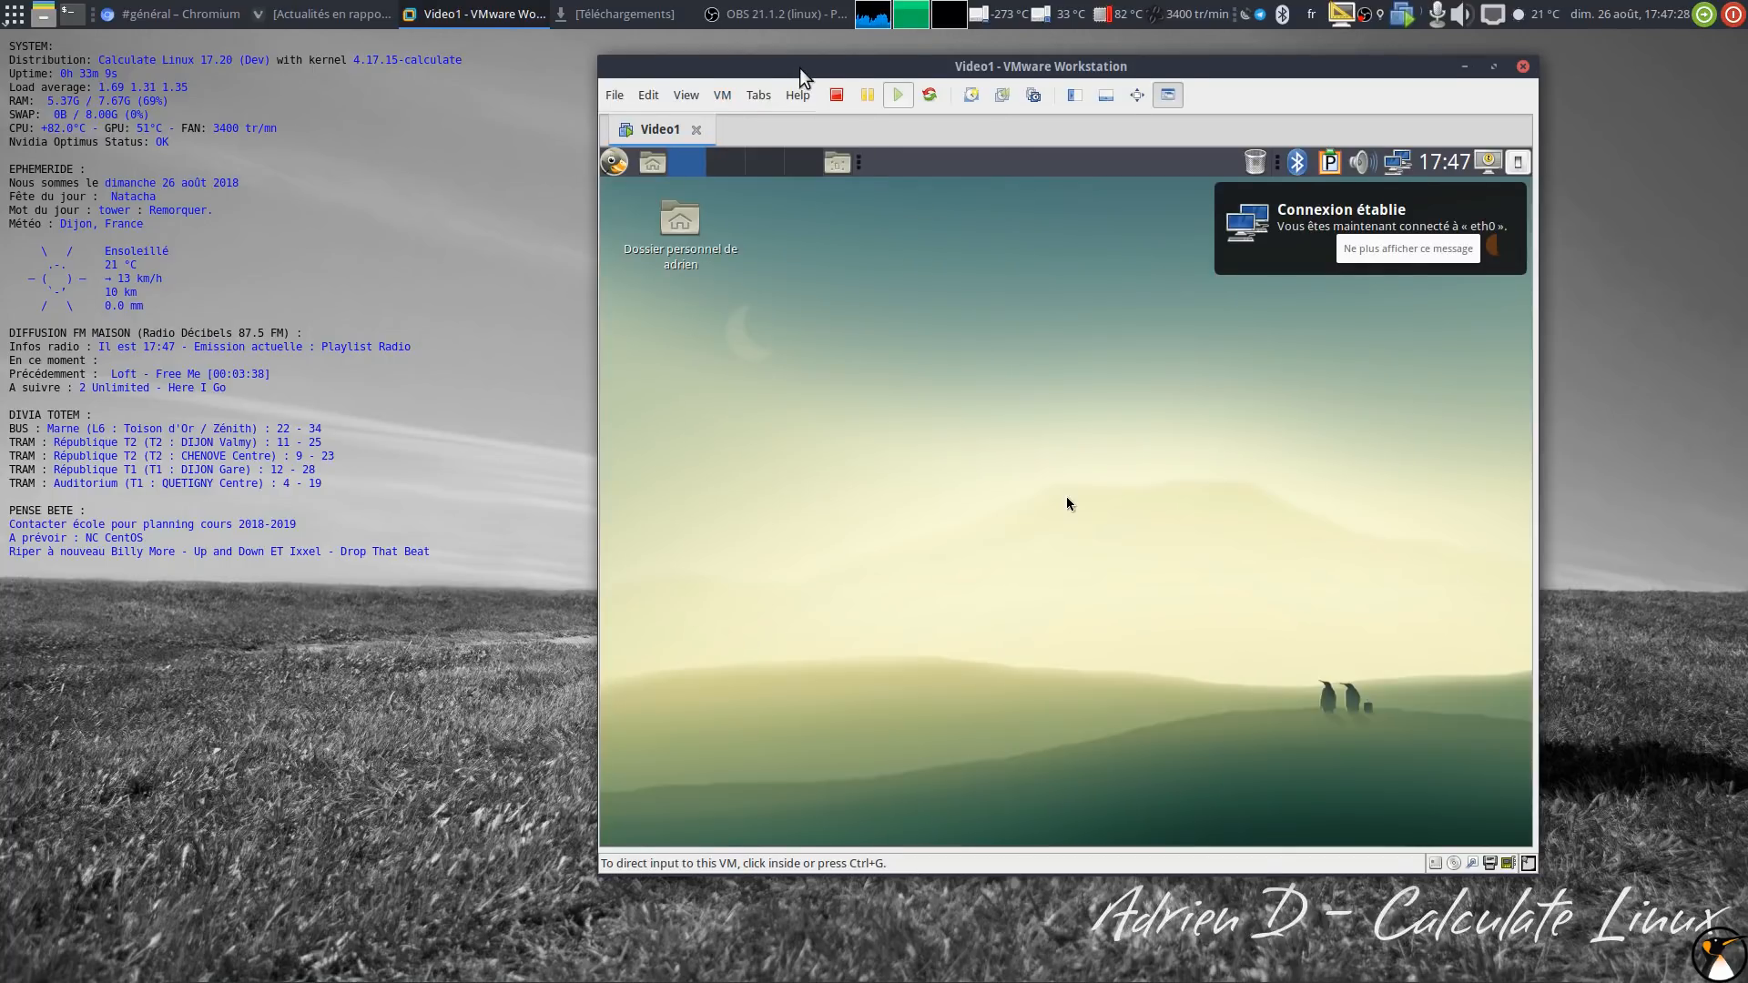
left_click_drag(797, 67, 766, 60)
left_click(1035, 496)
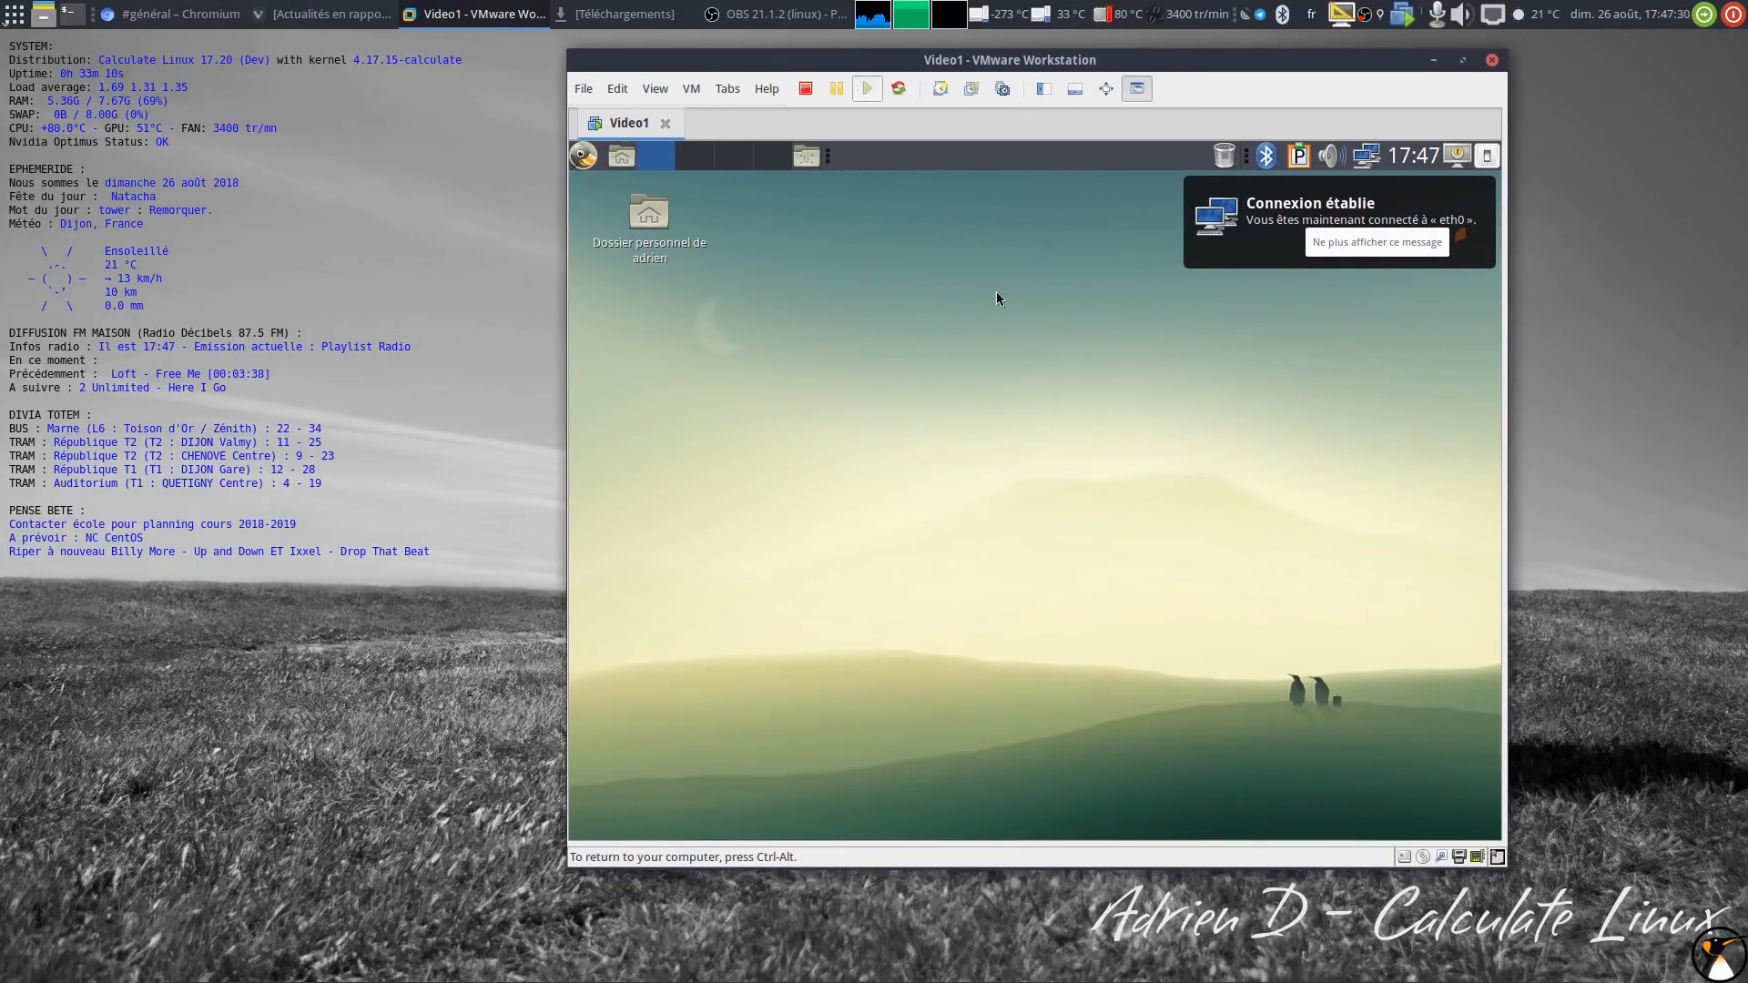
left_click(1206, 232)
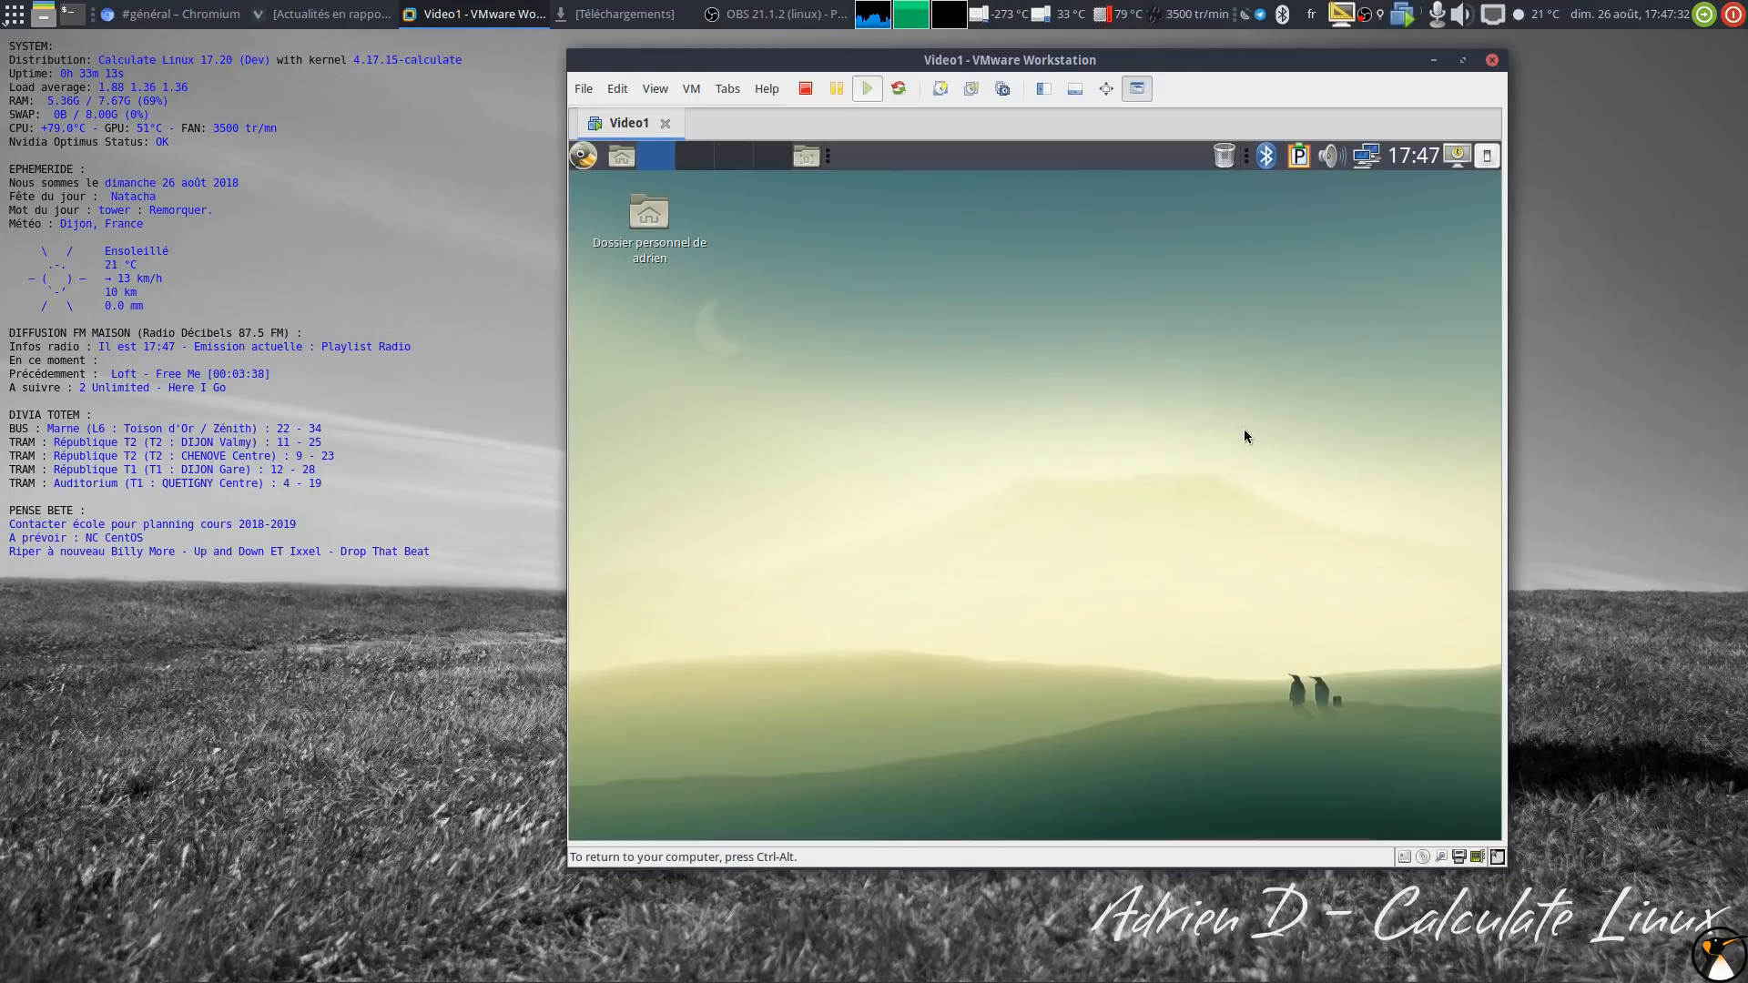
key("ctrl+alt")
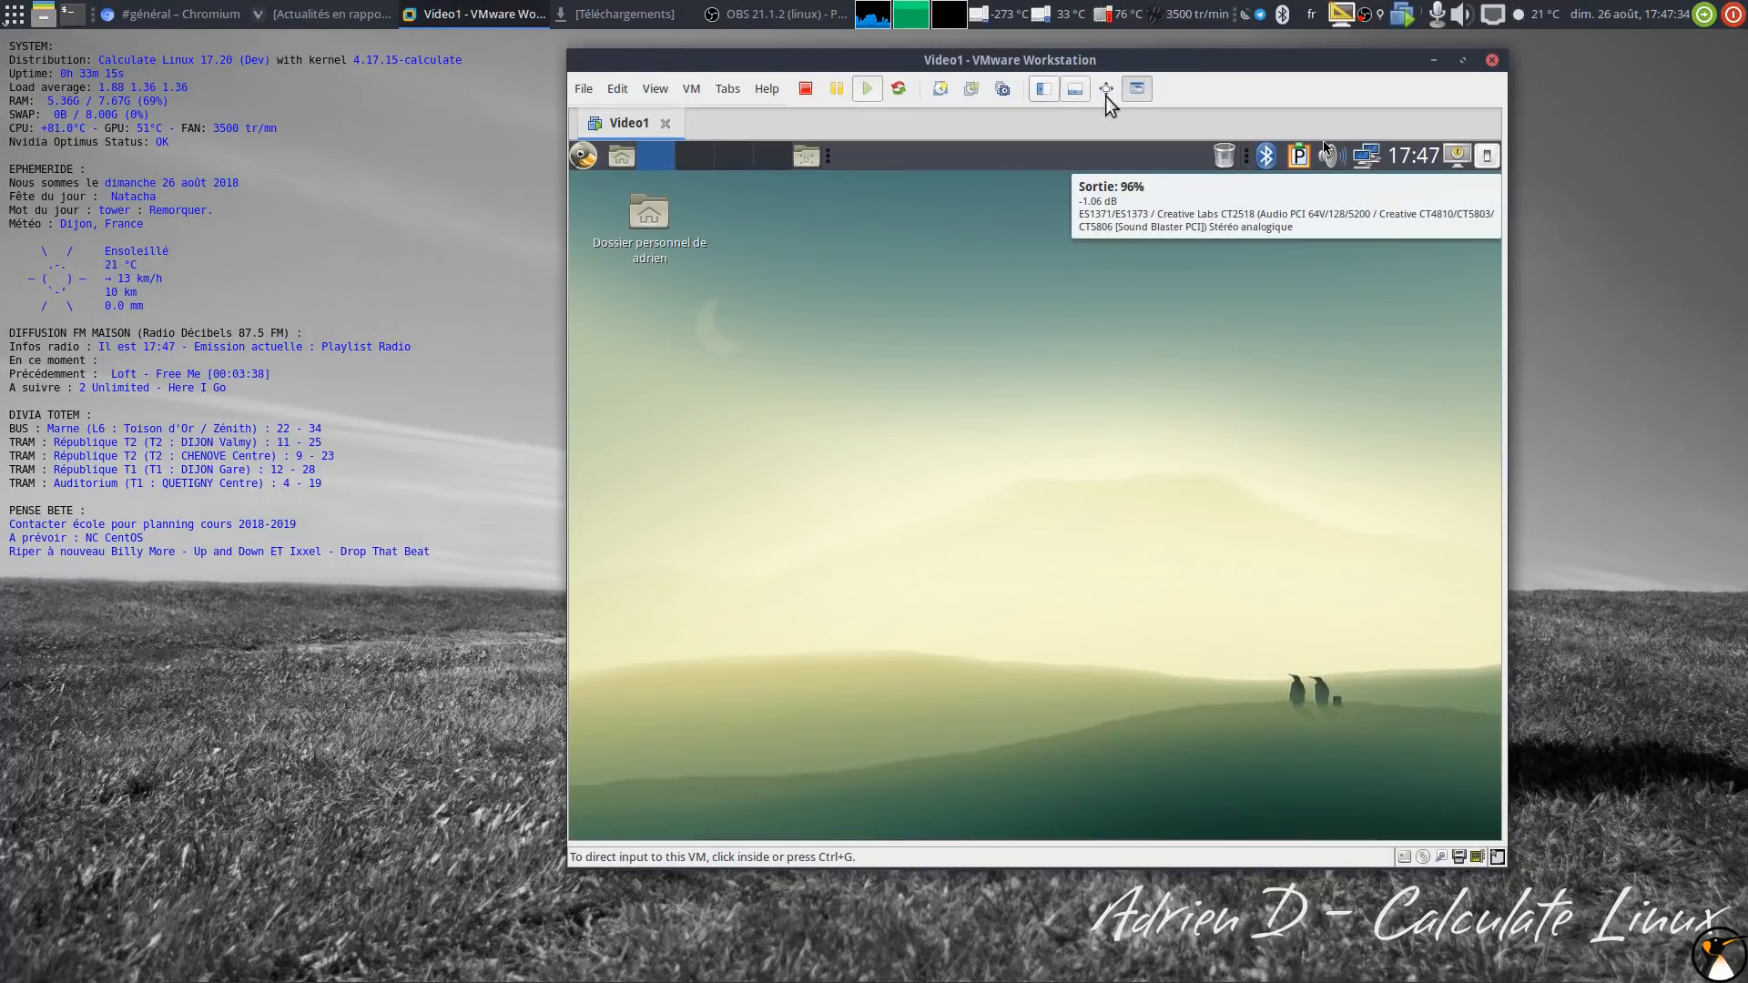
left_click(1140, 89)
left_click_drag(1012, 807, 1233, 808)
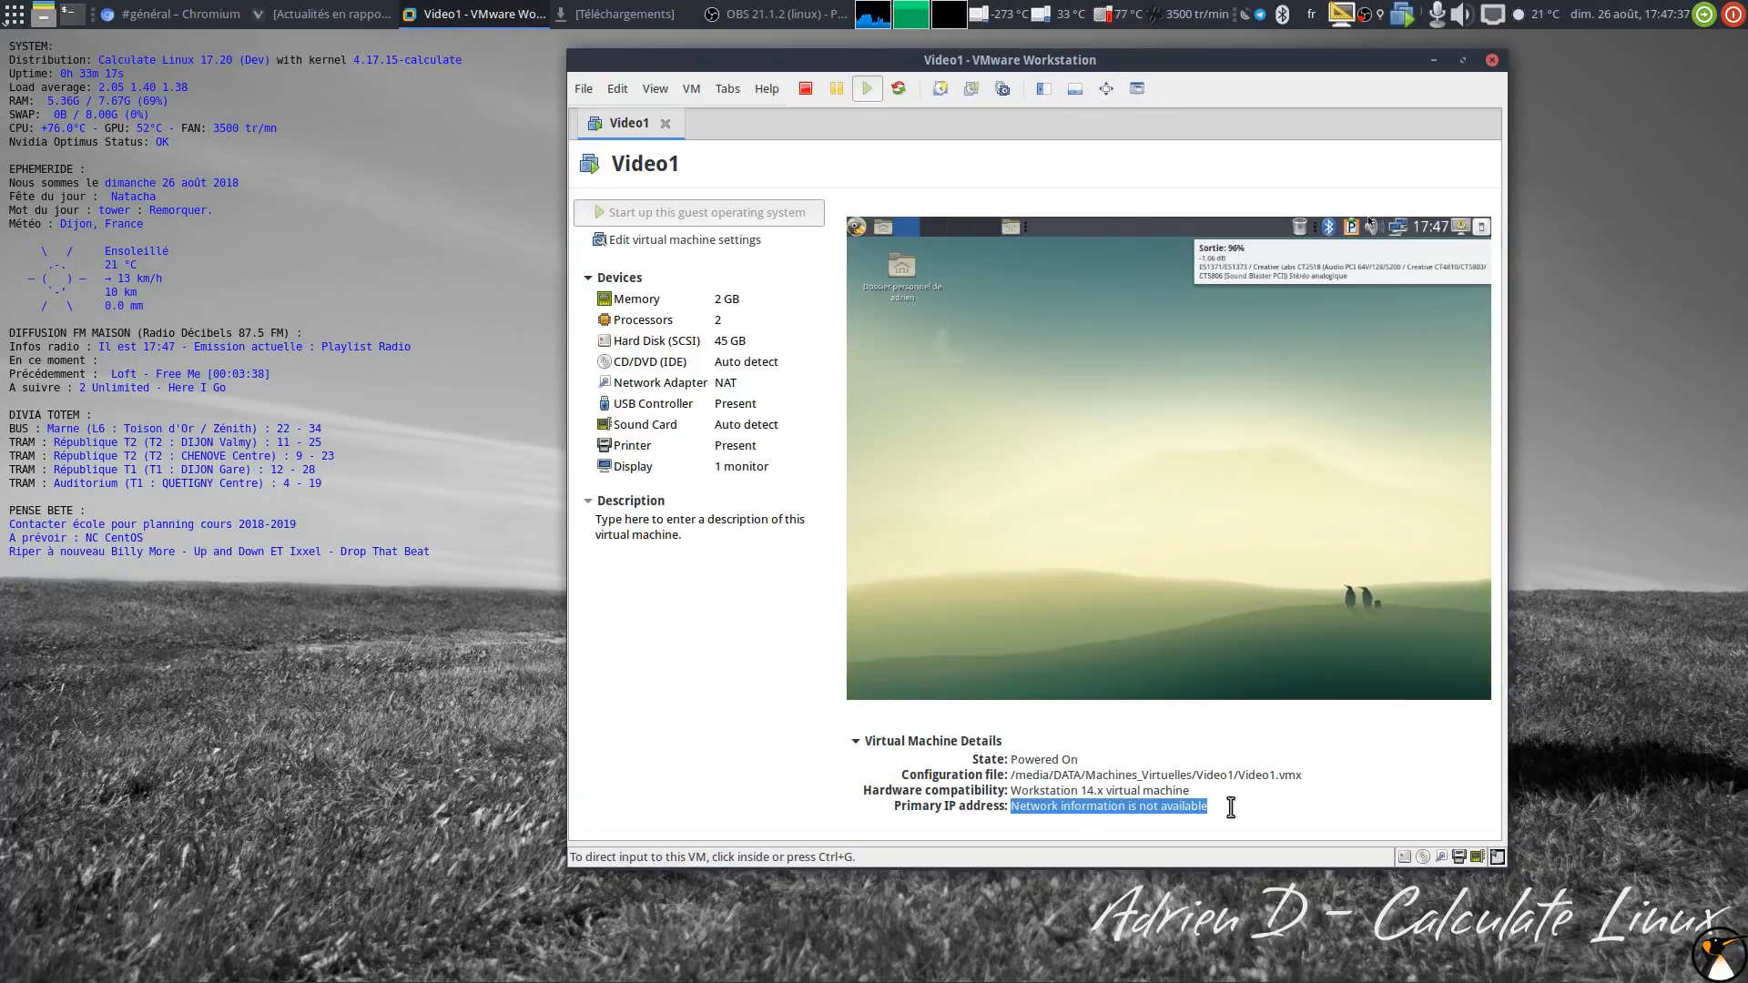
left_click(1130, 93)
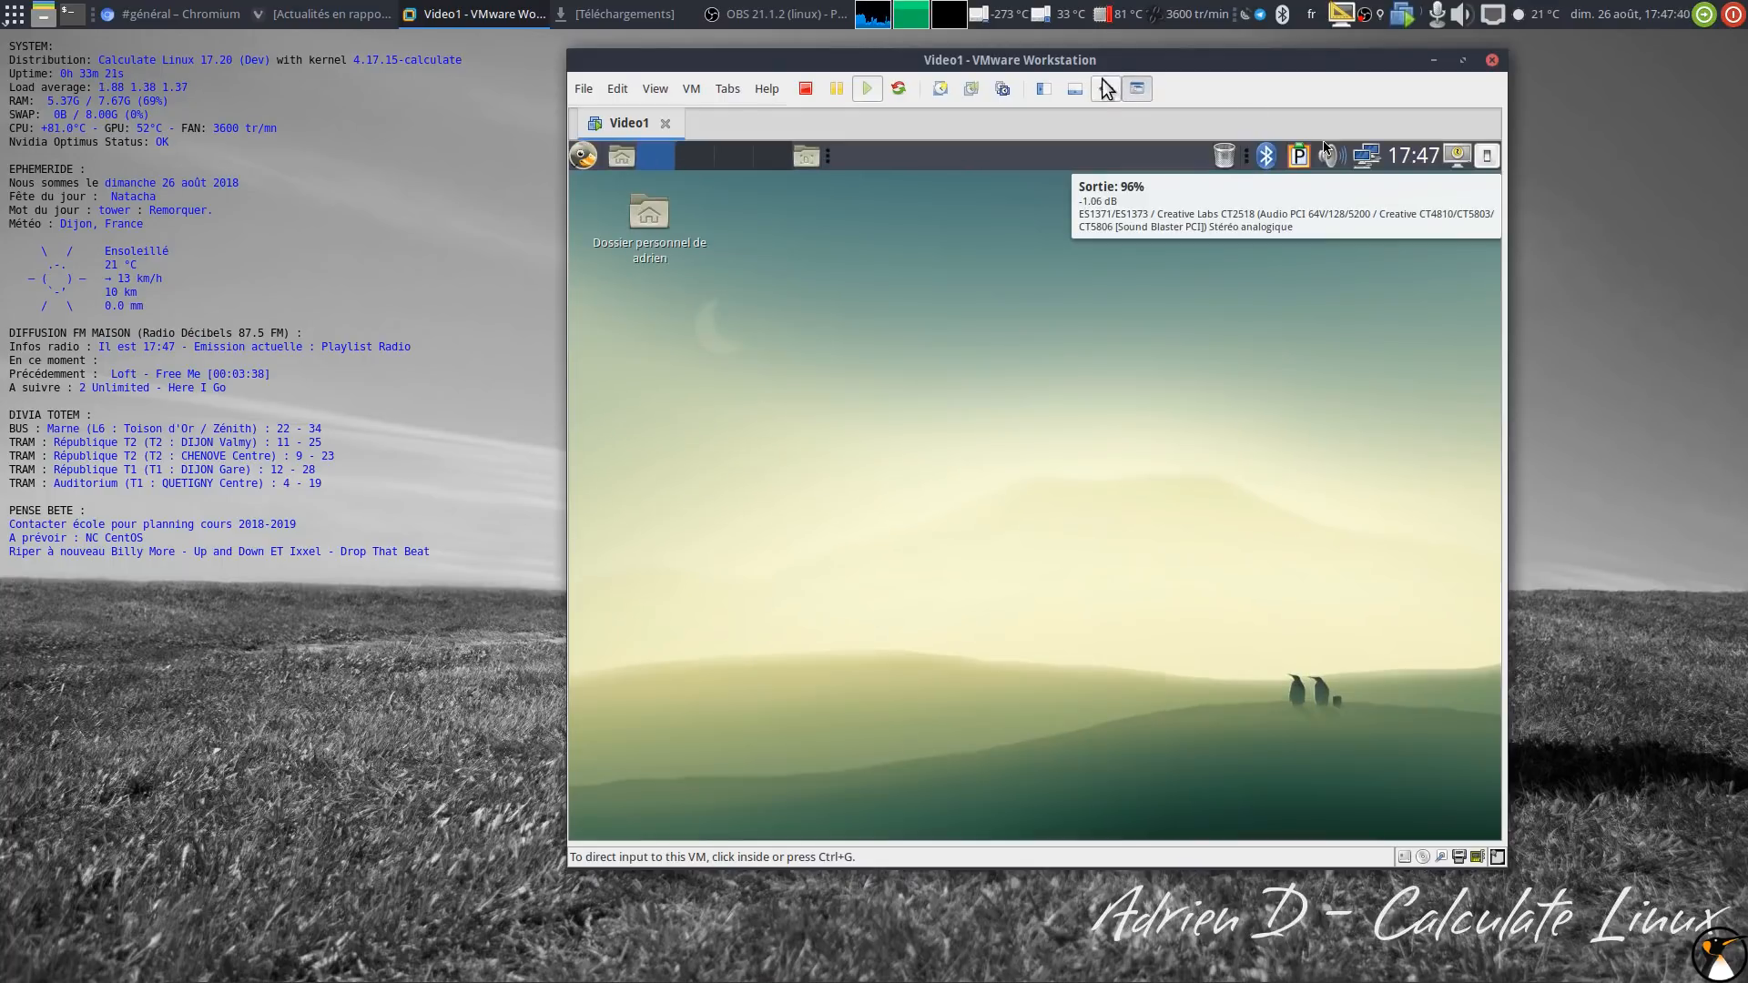
Step: Enlarge the VM window and launch a terminal from the guest dock
left_click_drag(1506, 868, 1628, 948)
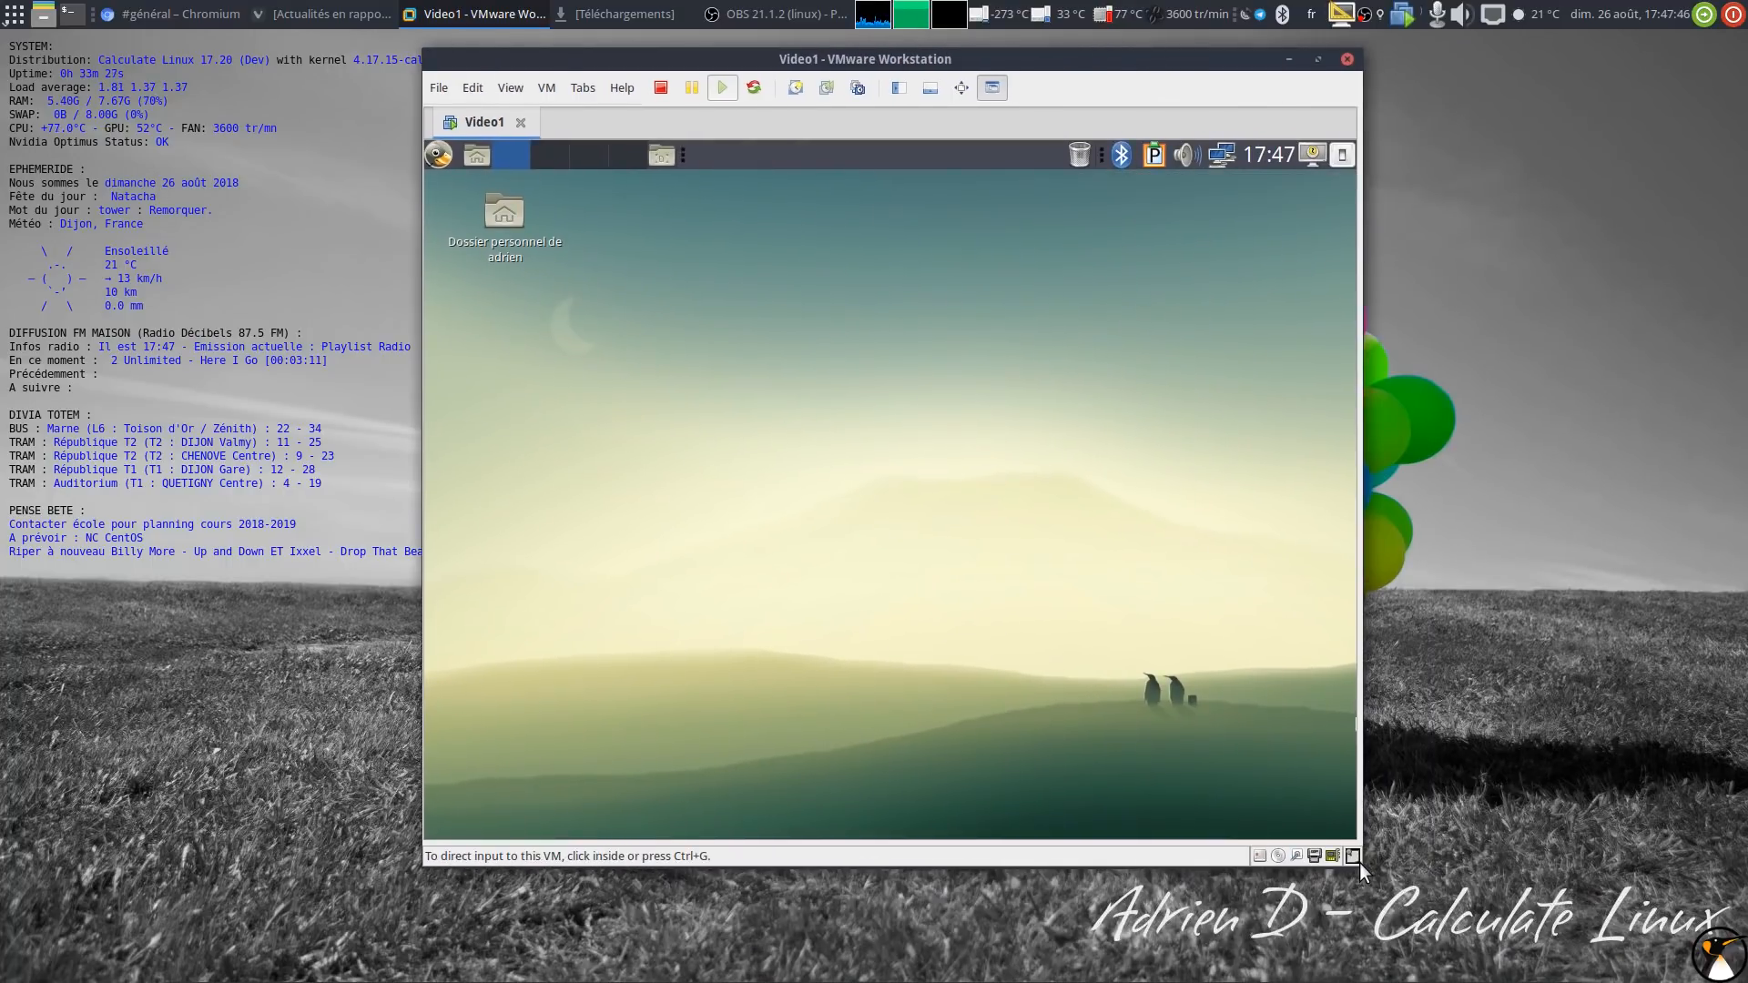
left_click_drag(1362, 865, 1569, 940)
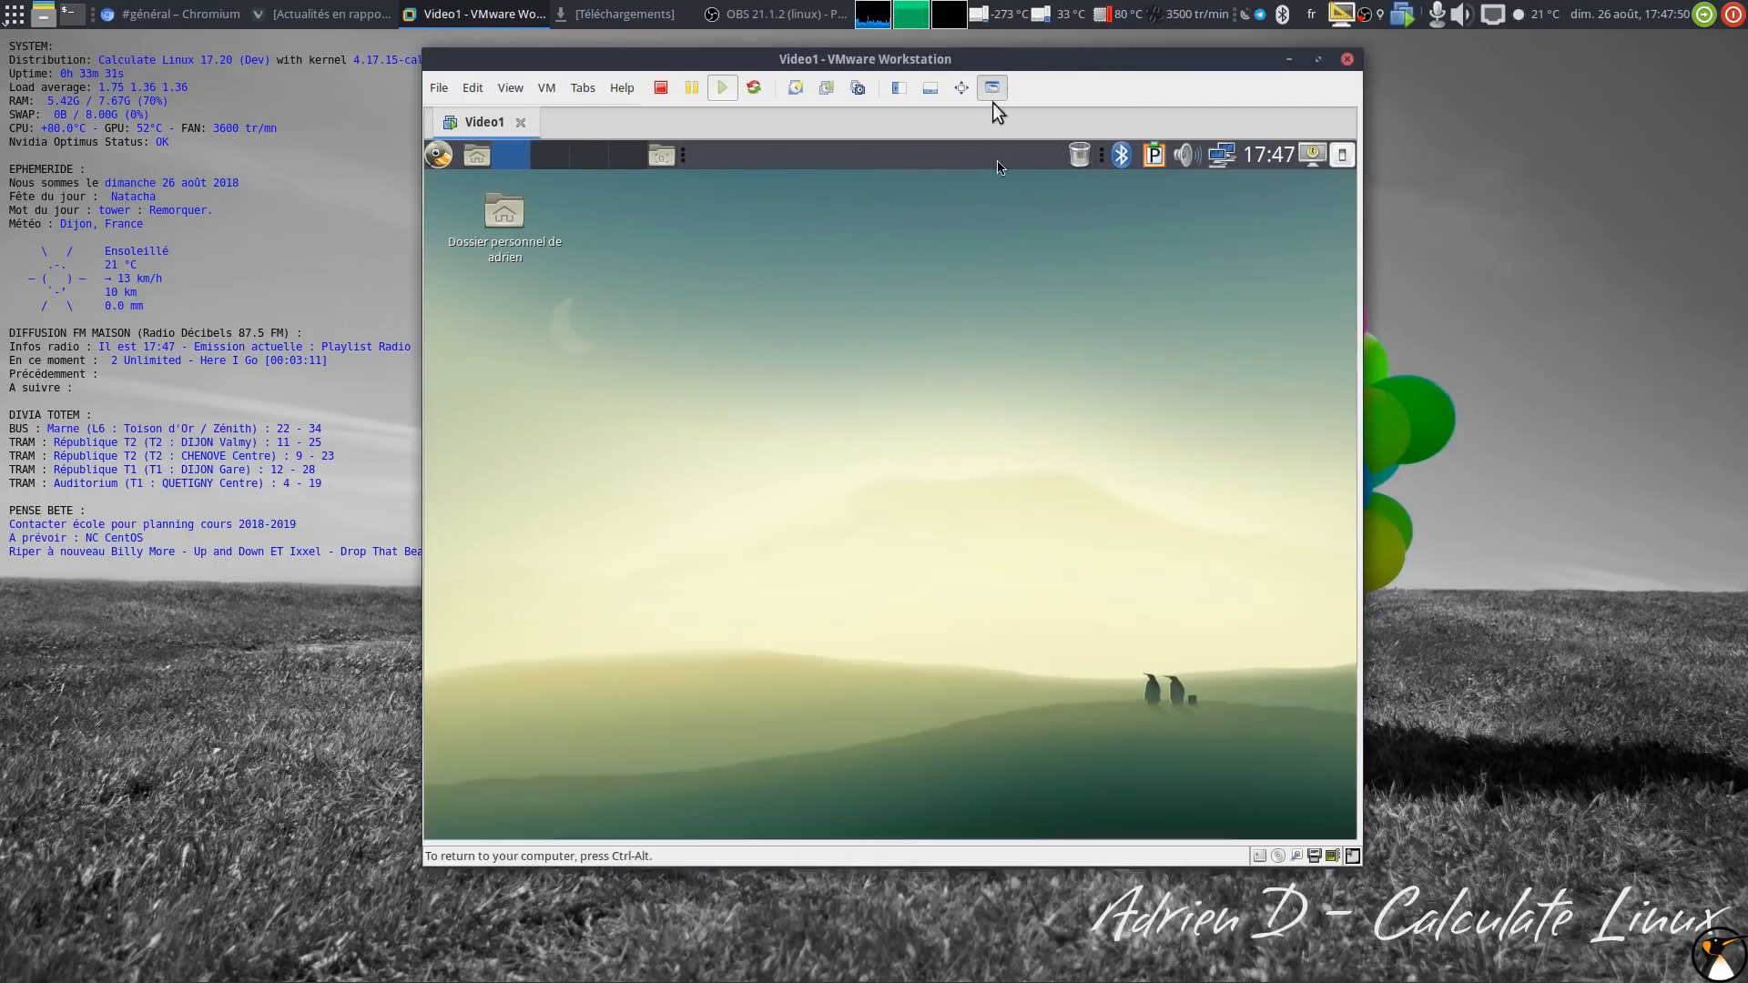
left_click_drag(1001, 63, 1156, 122)
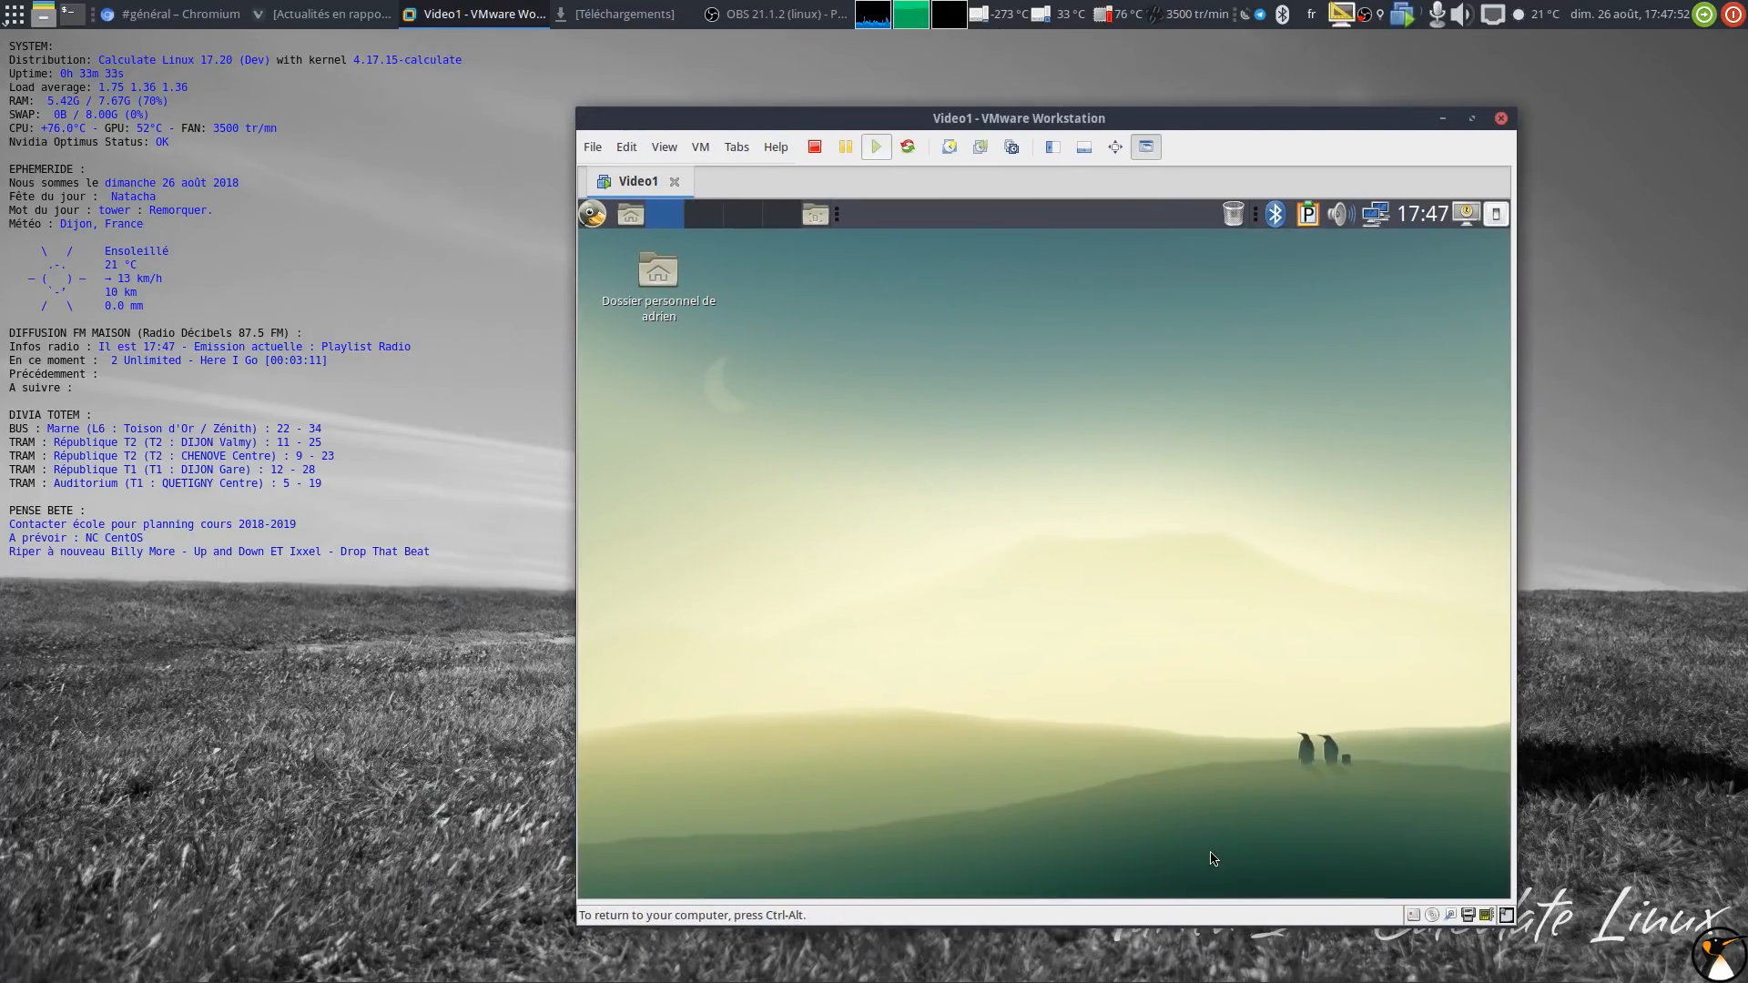
left_click(1342, 888)
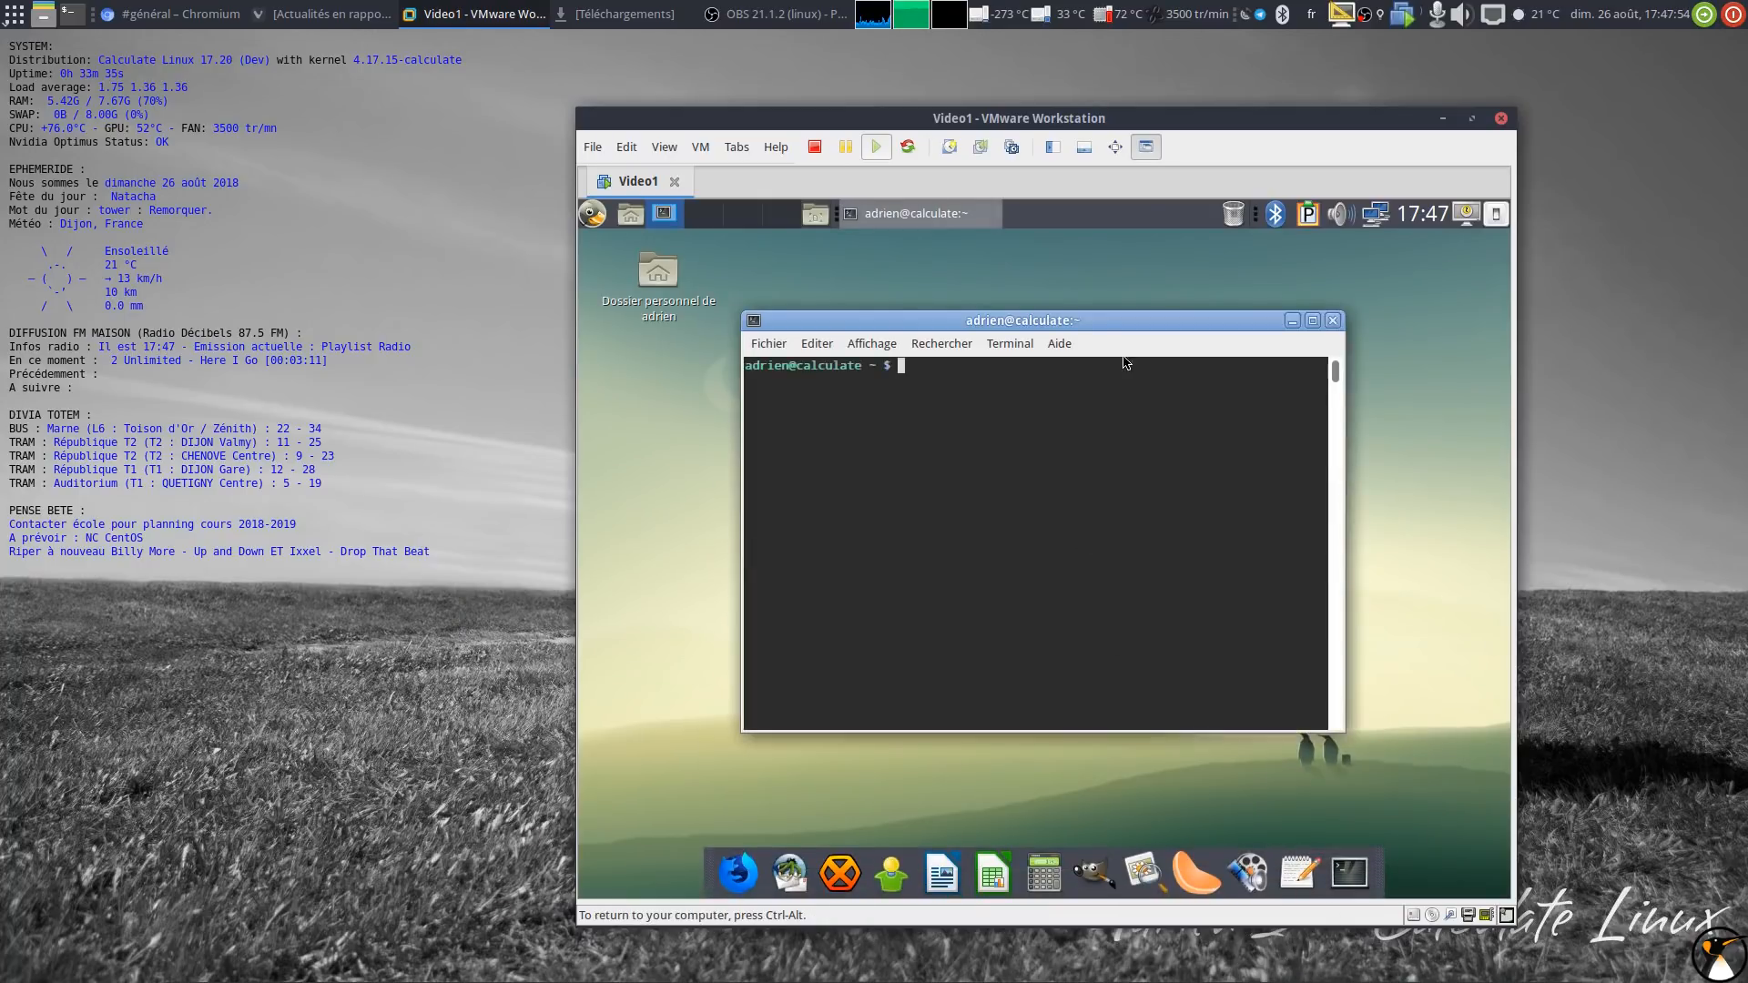
Step: Maximize the guest terminal, adjust its font size, and switch to a root shell with su -
left_click(1314, 321)
key("ctrl+plus")
key("ctrl+plus")
key("ctrl+plus")
key("ctrl+plus")
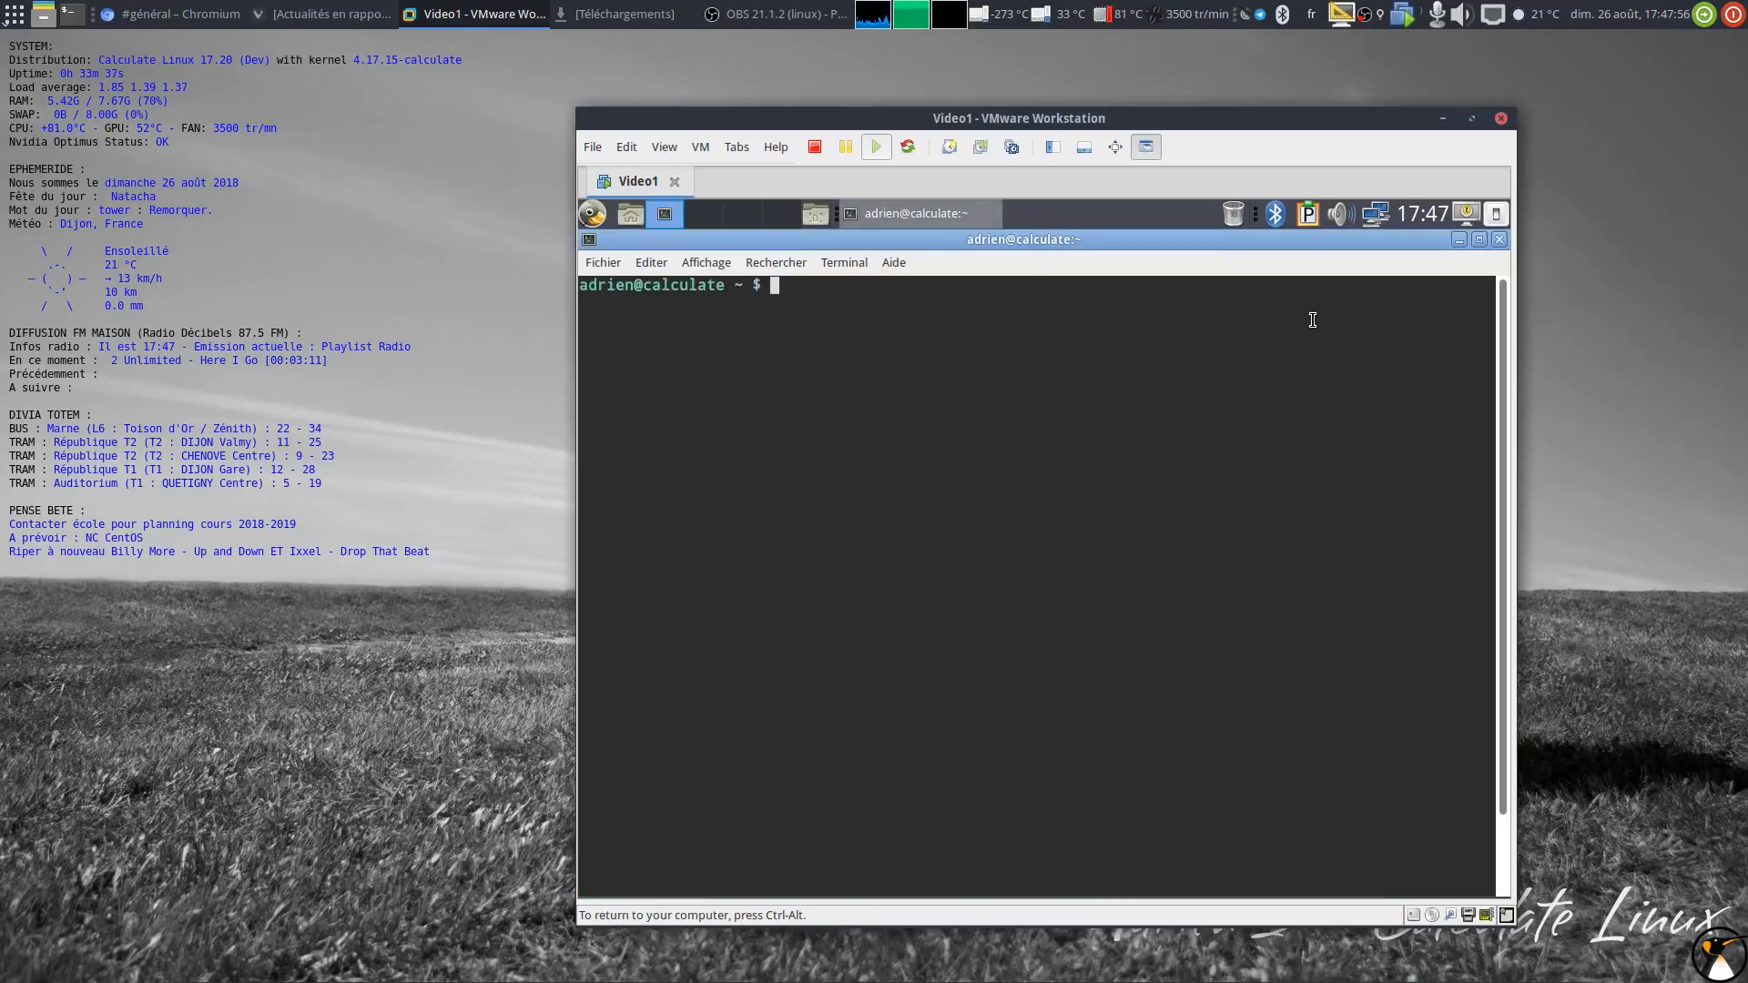
type("su -")
key("Return")
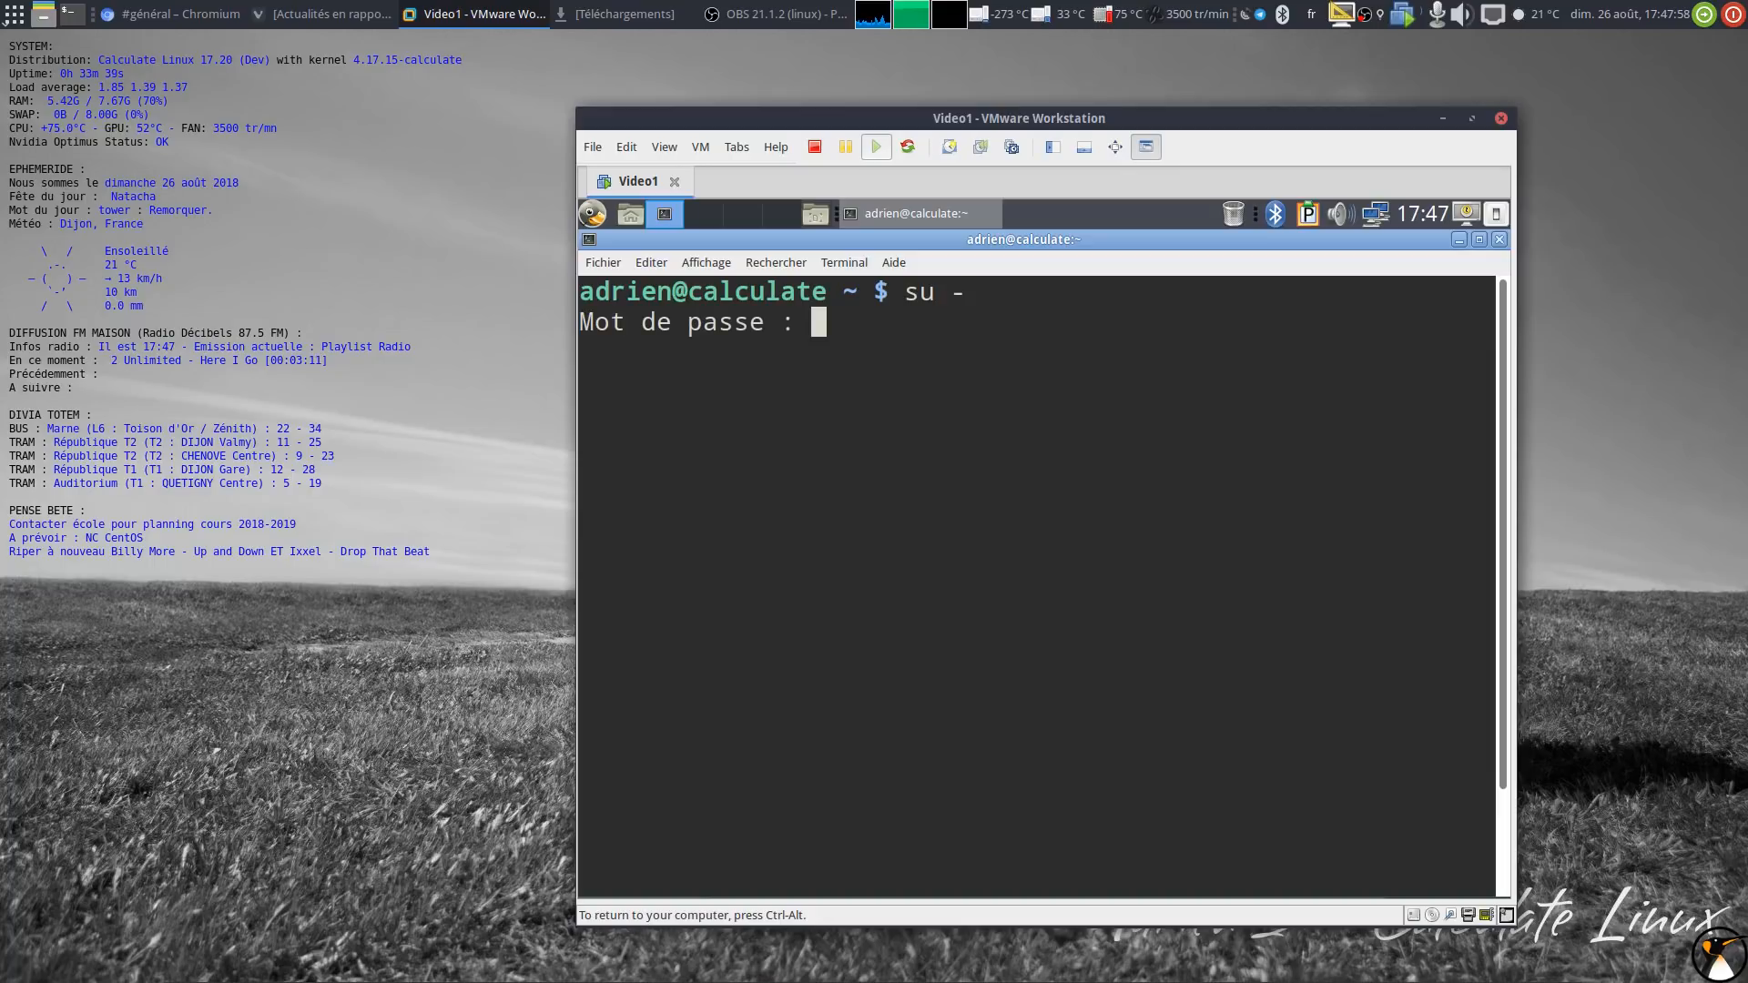
key("Return")
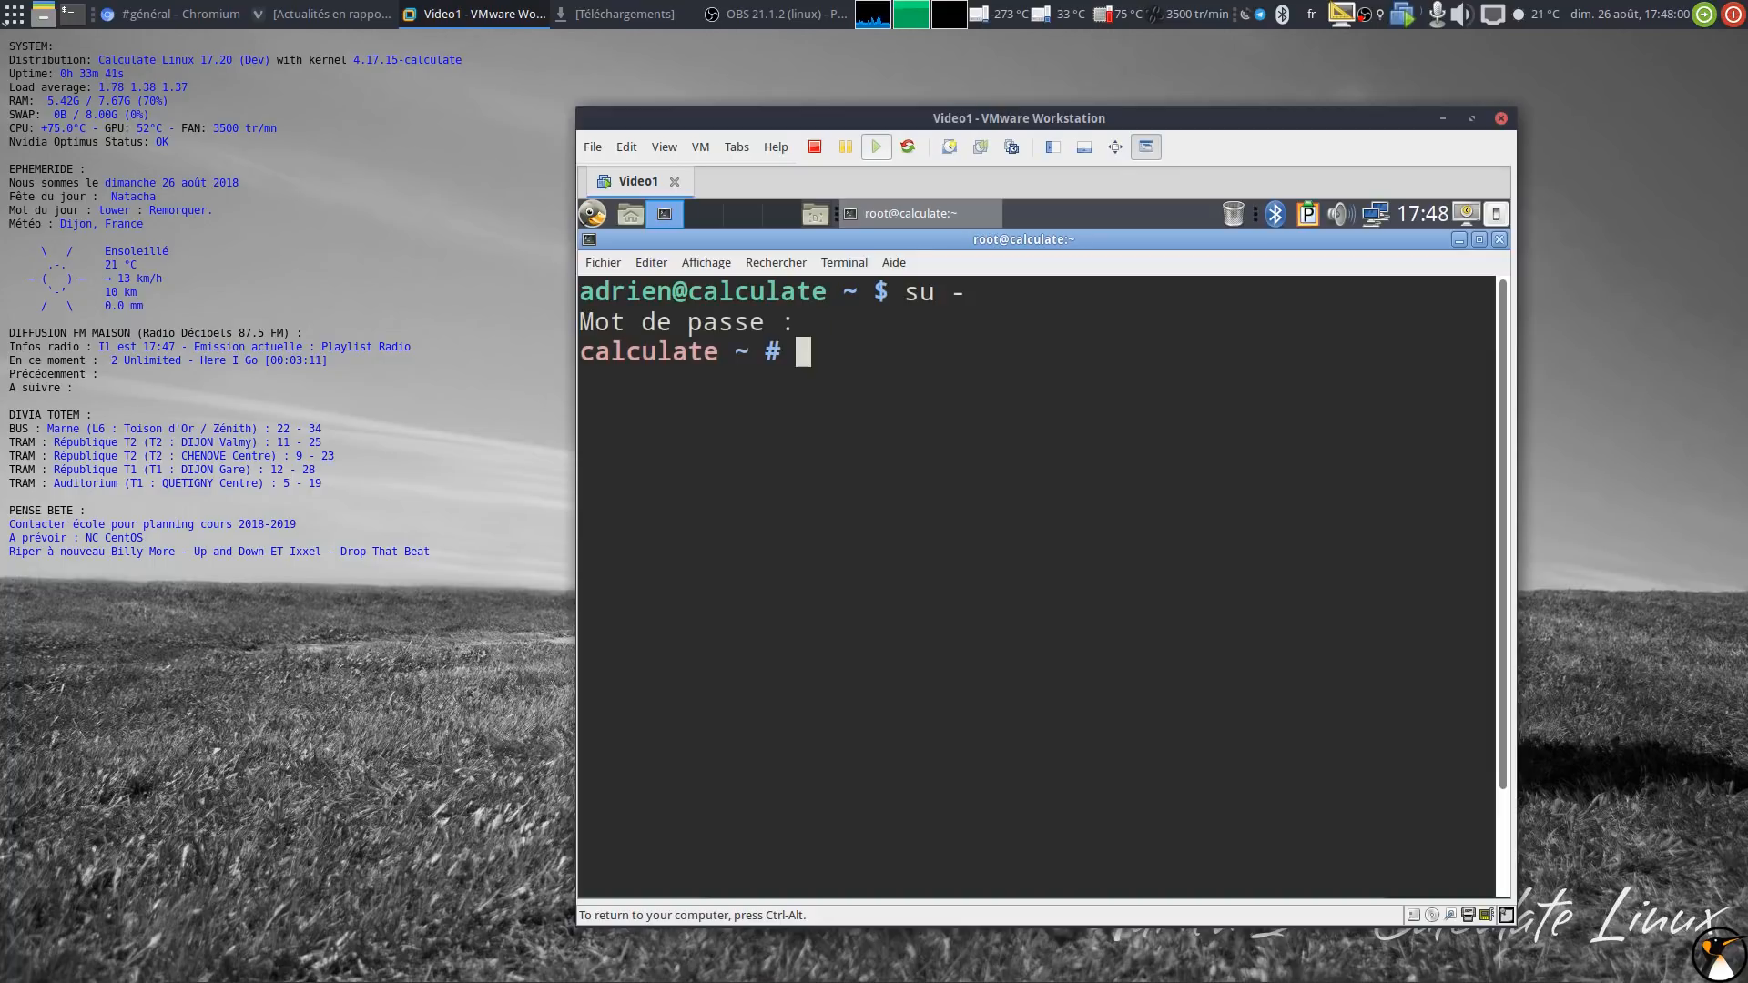
key("ctrl+minus")
key("ctrl+minus")
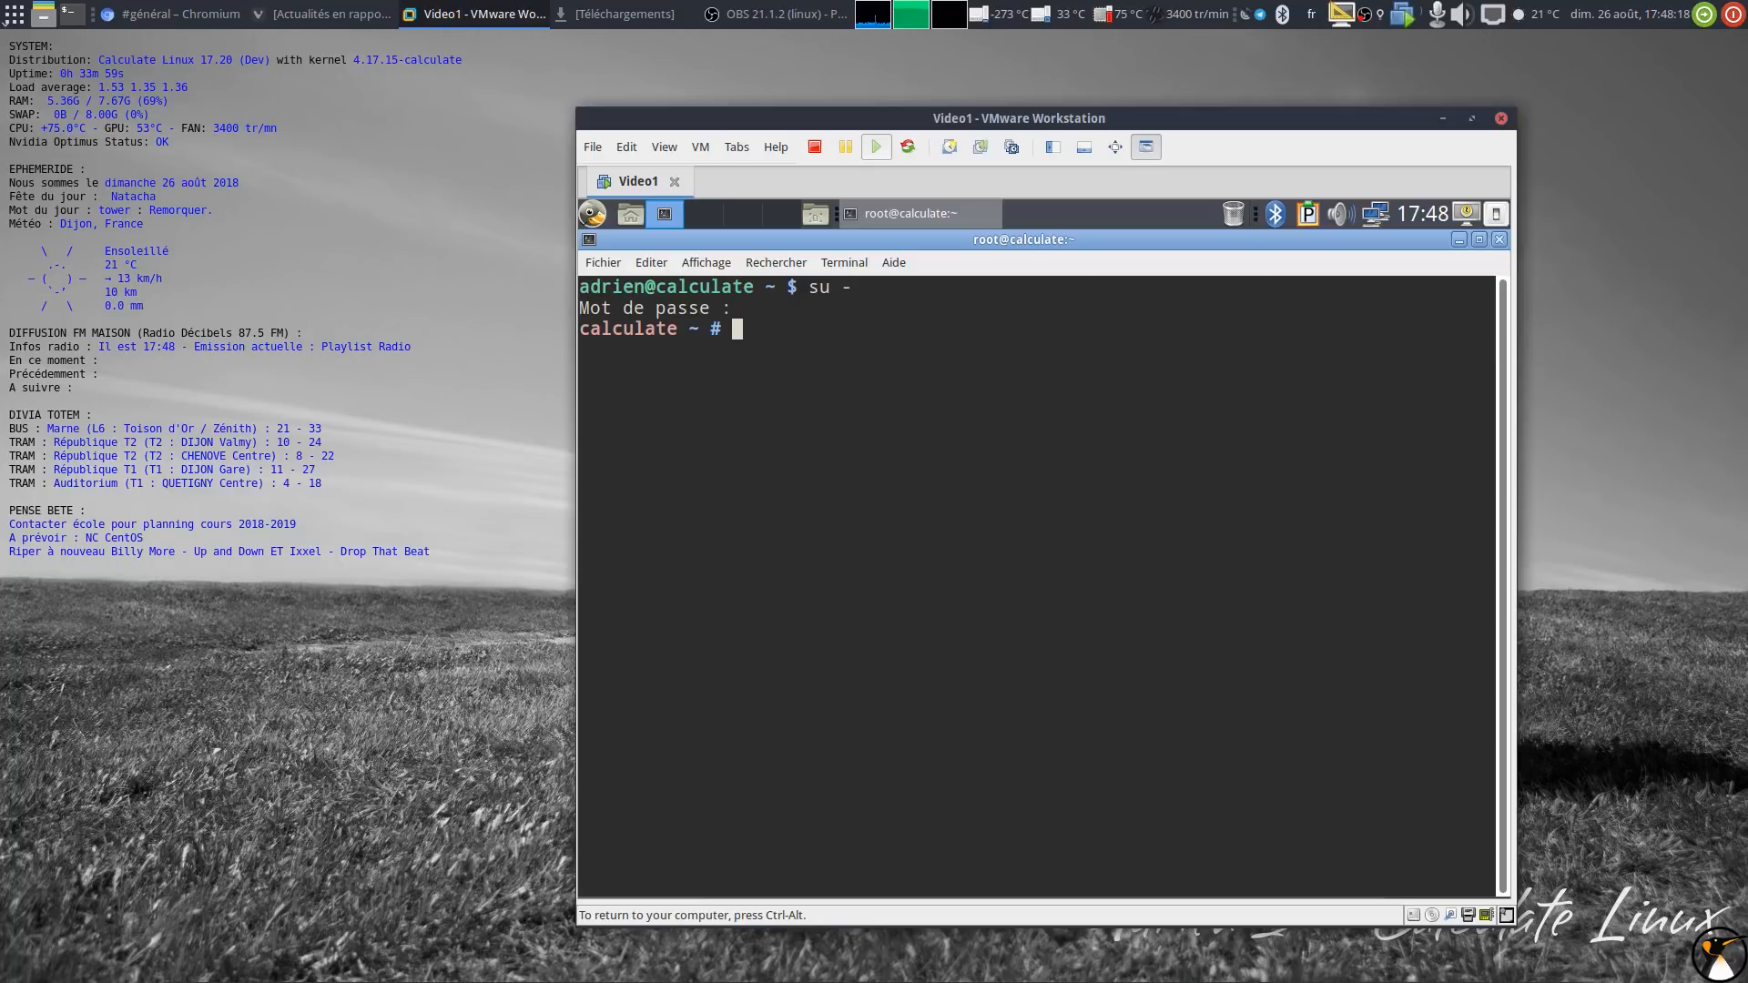
Step: Search for open-vm-tools and xf86-video-vmware with eix in the root shell
type("eix open-vm-tools")
key("Return")
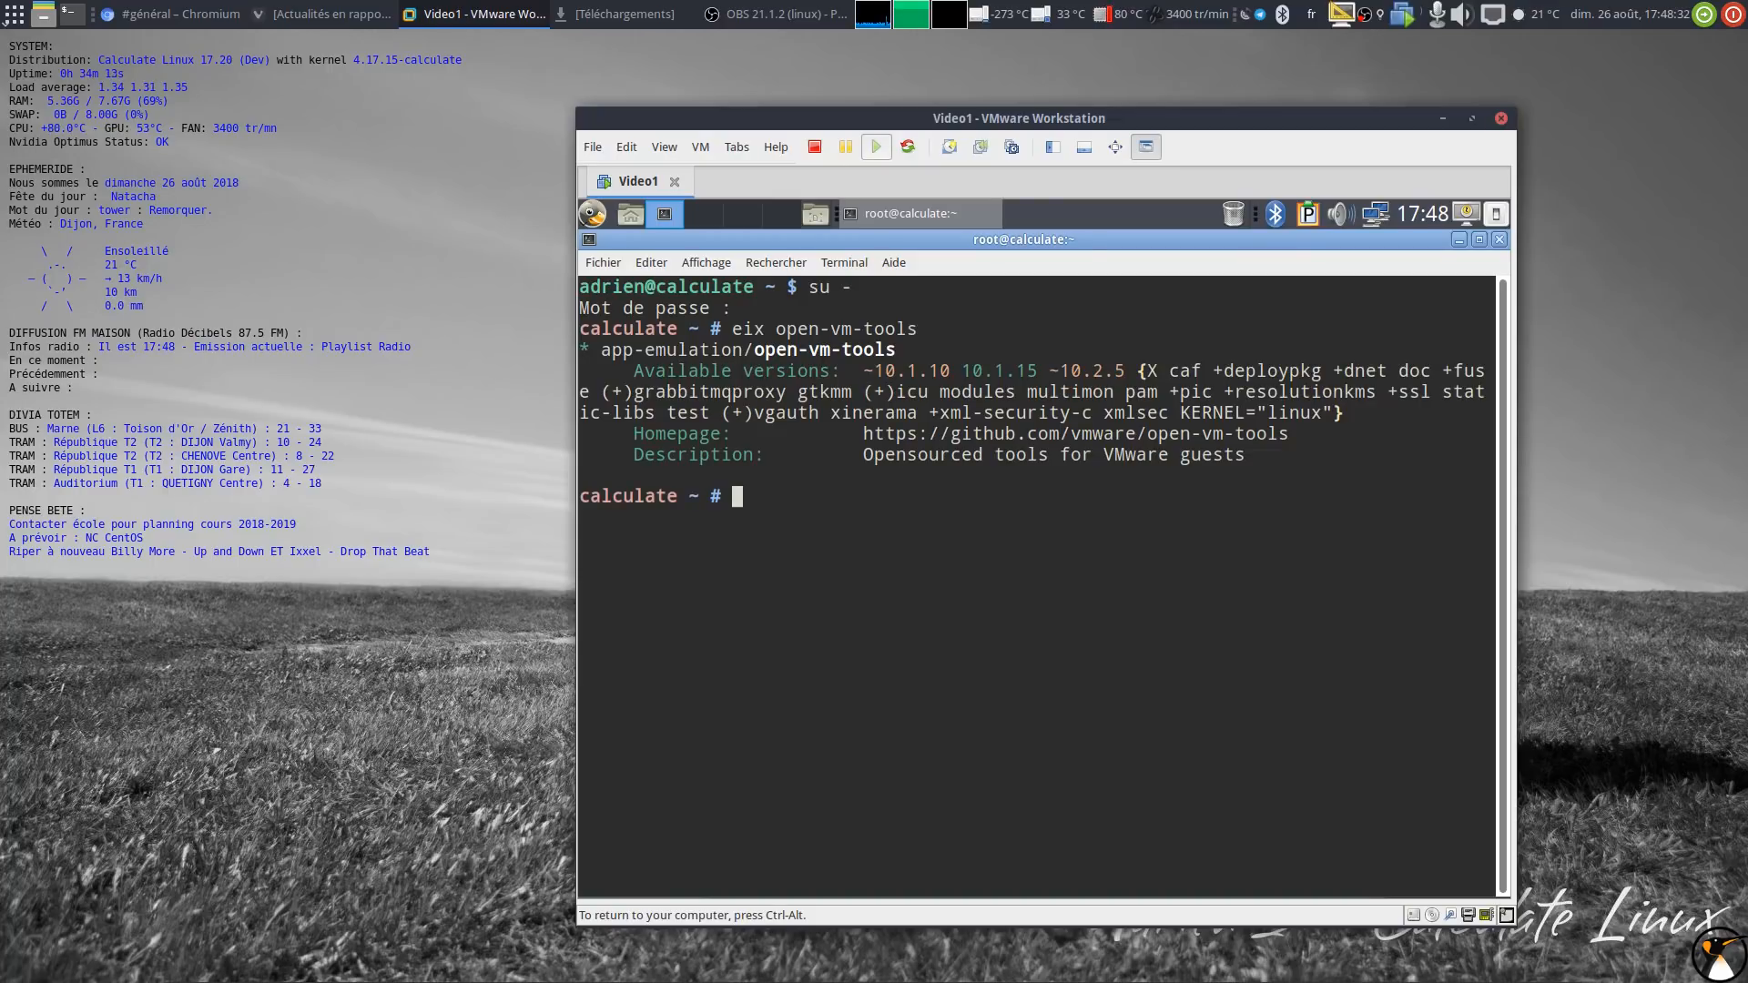
type("eix xf86-video-vmware")
key("Return")
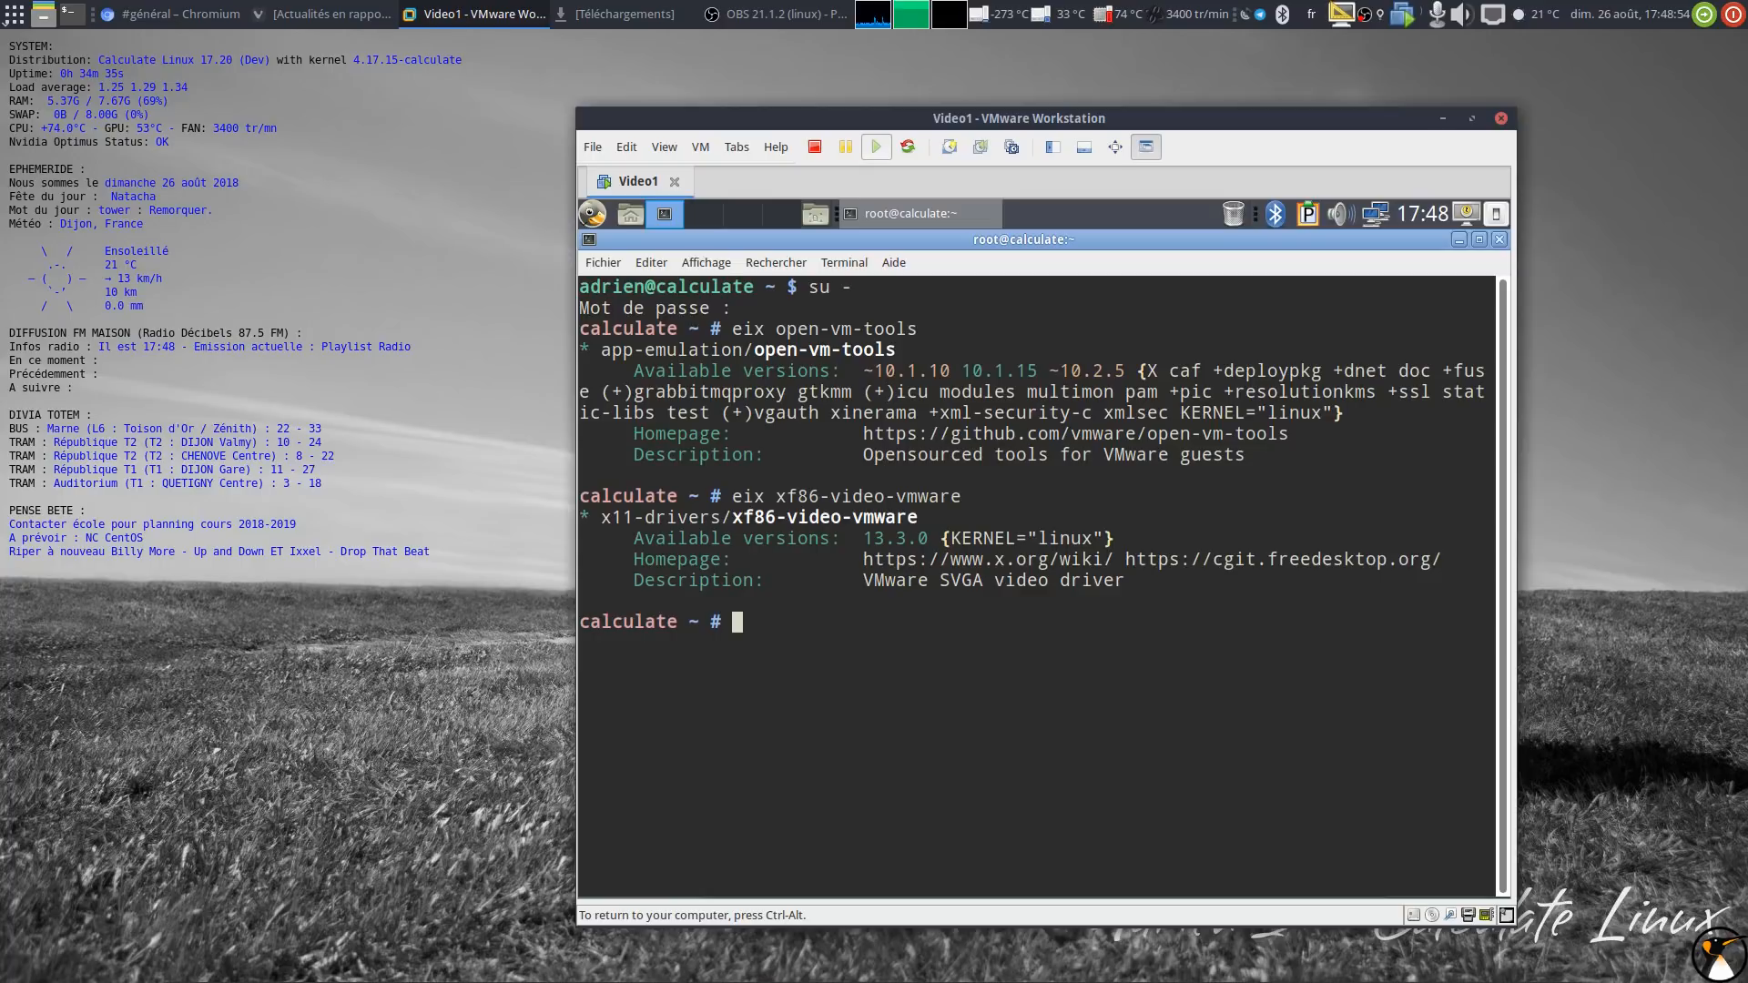
double_click(870, 518)
key("ctrl+c")
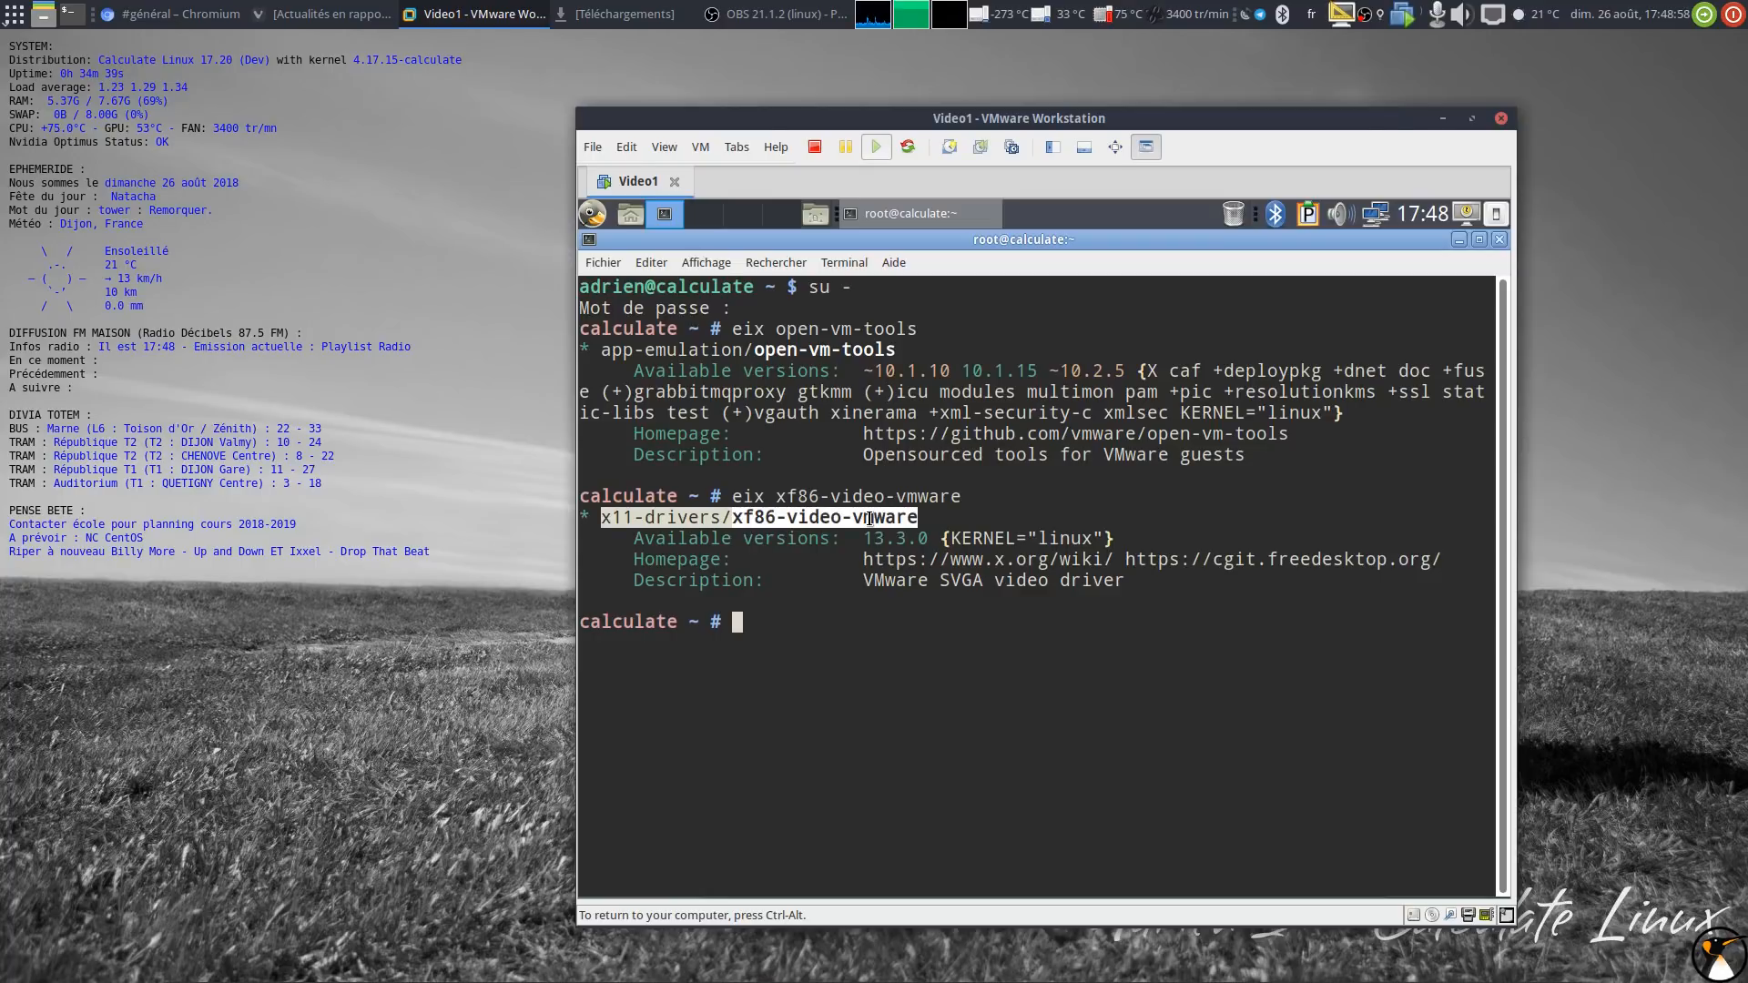
left_click(895, 672)
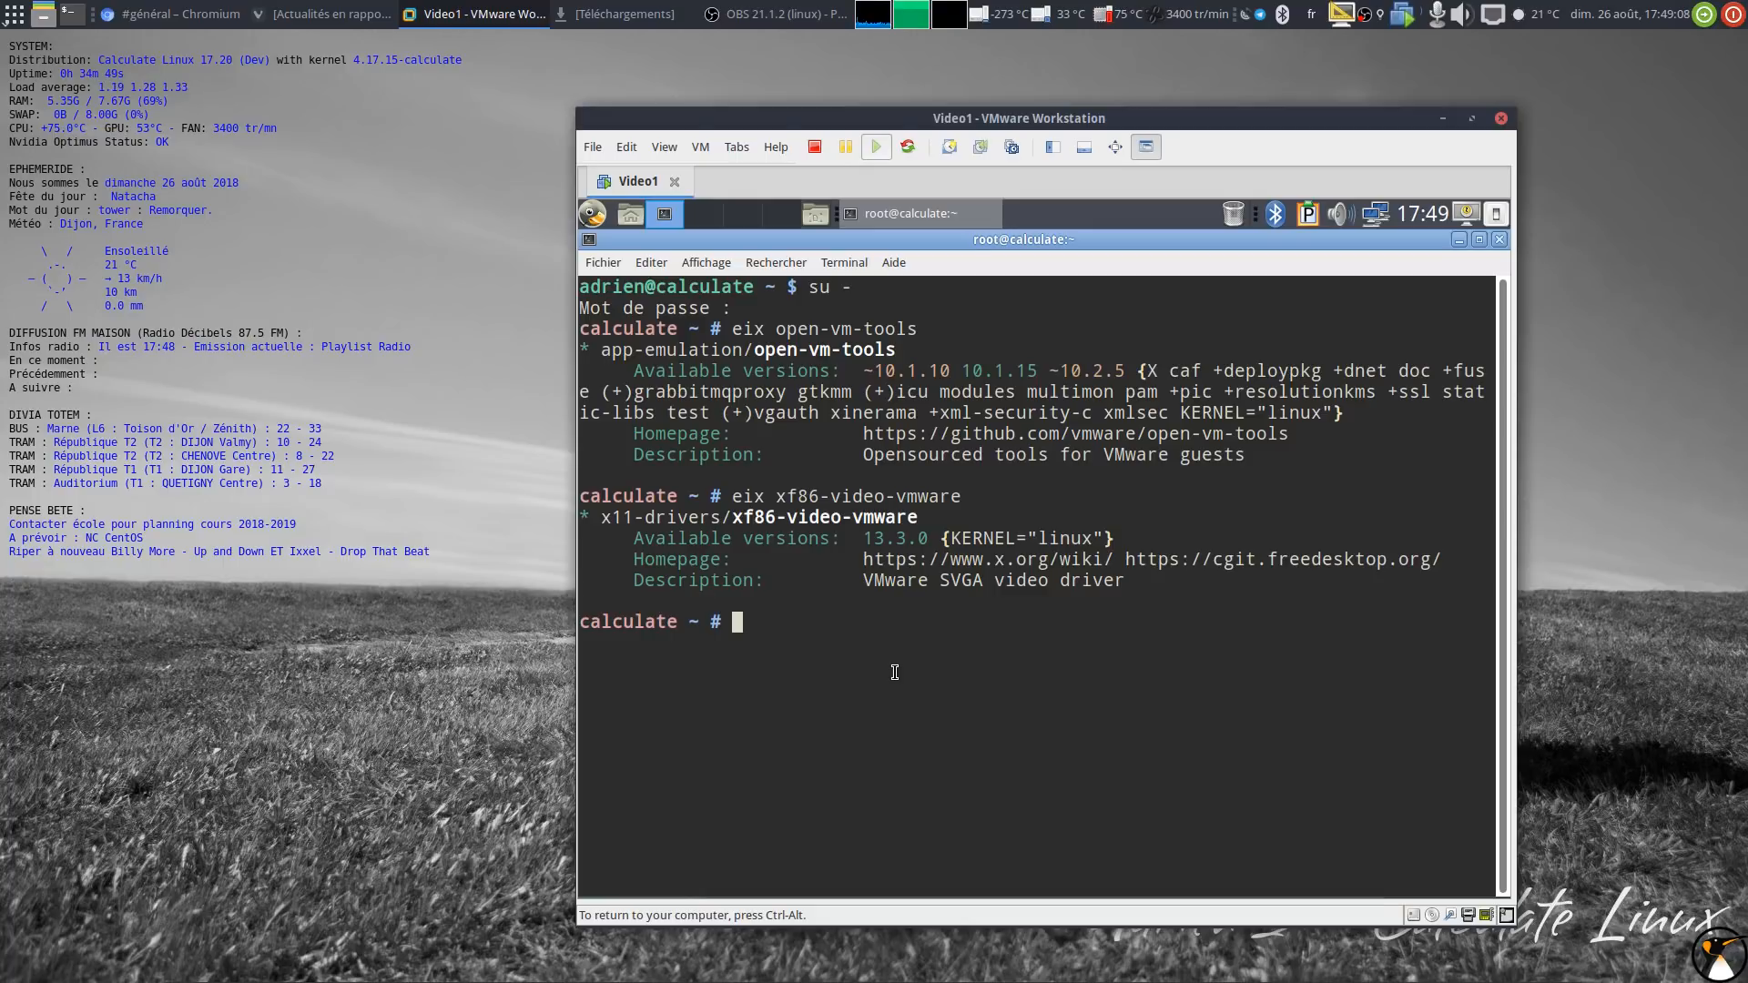
Step: Run emerge -av with the open-vm-tools and xf86-video-vmware package names pasted from the search output
type("emerge -av")
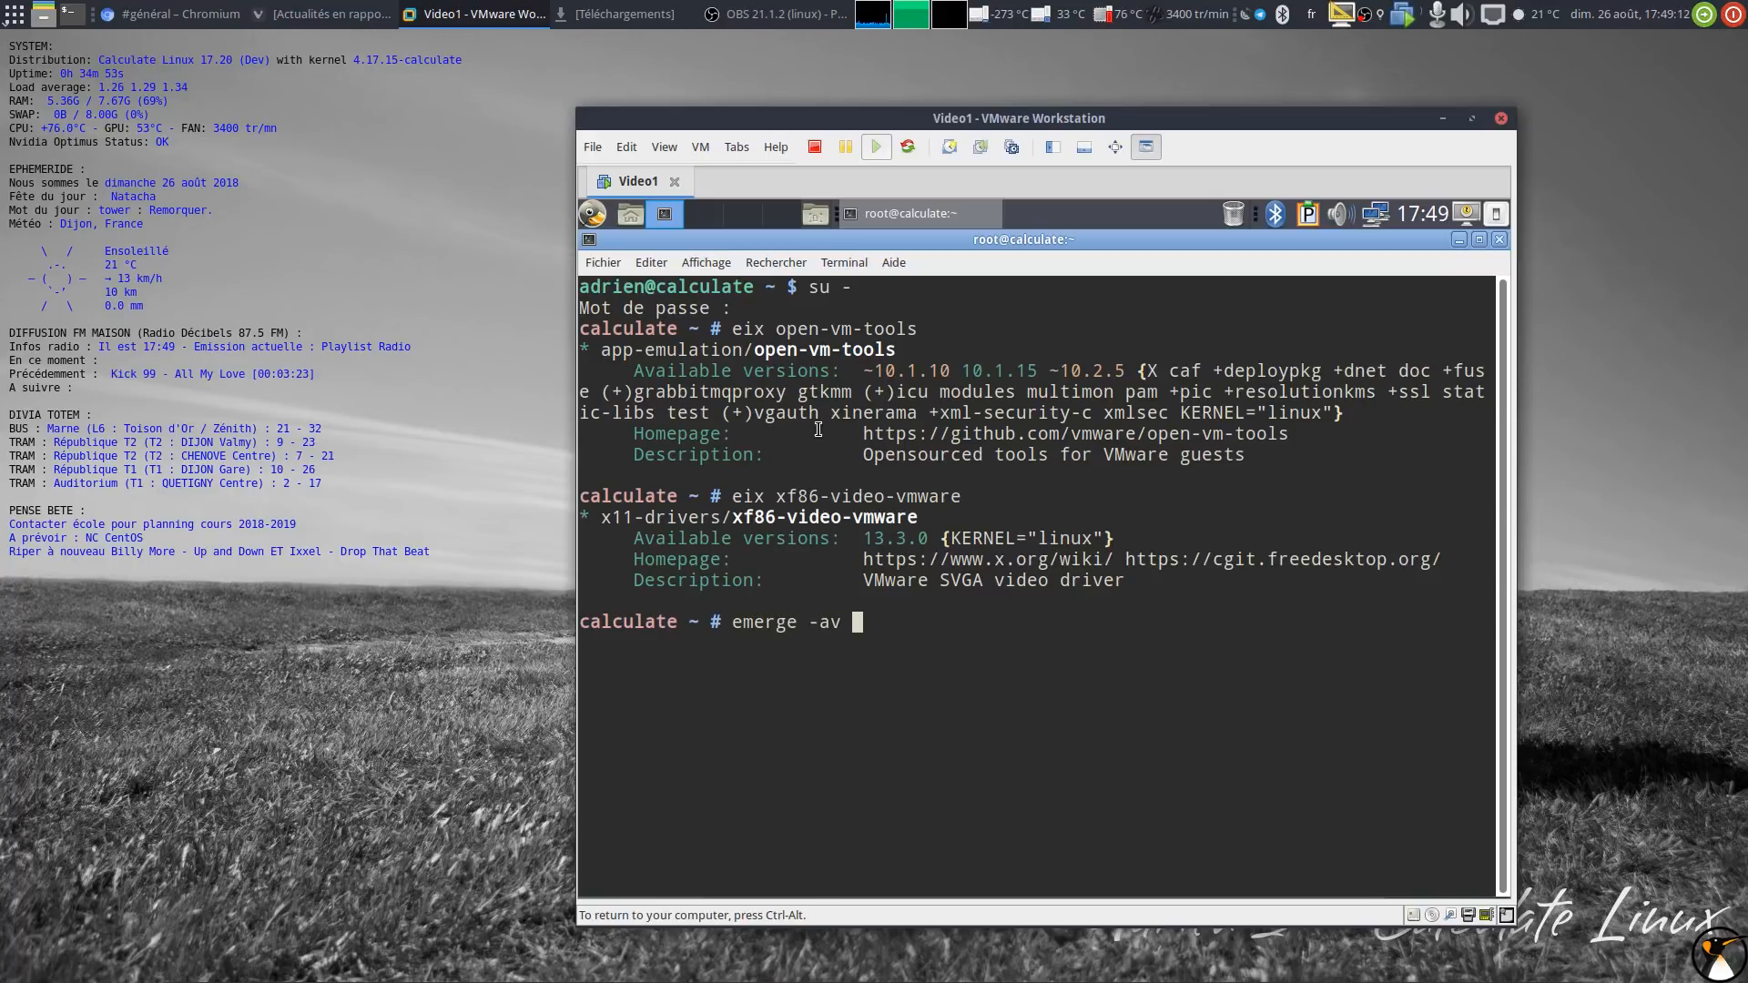
double_click(833, 350)
middle_click(833, 350)
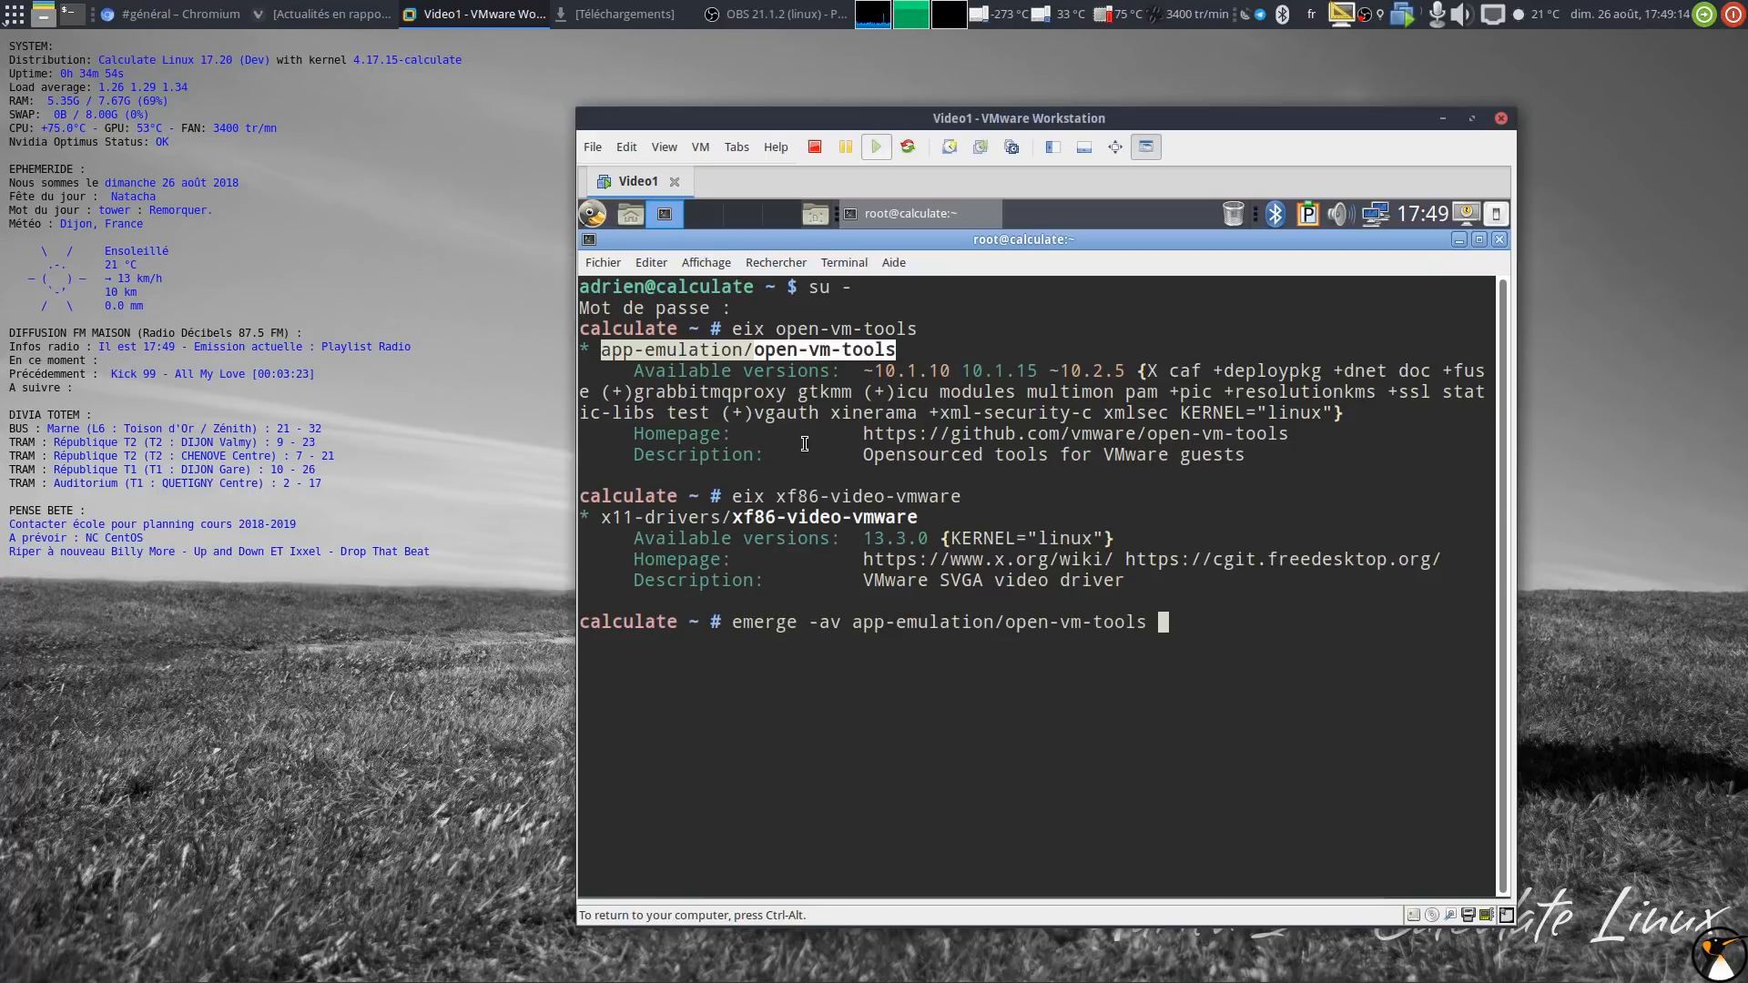
double_click(779, 516)
middle_click(935, 467)
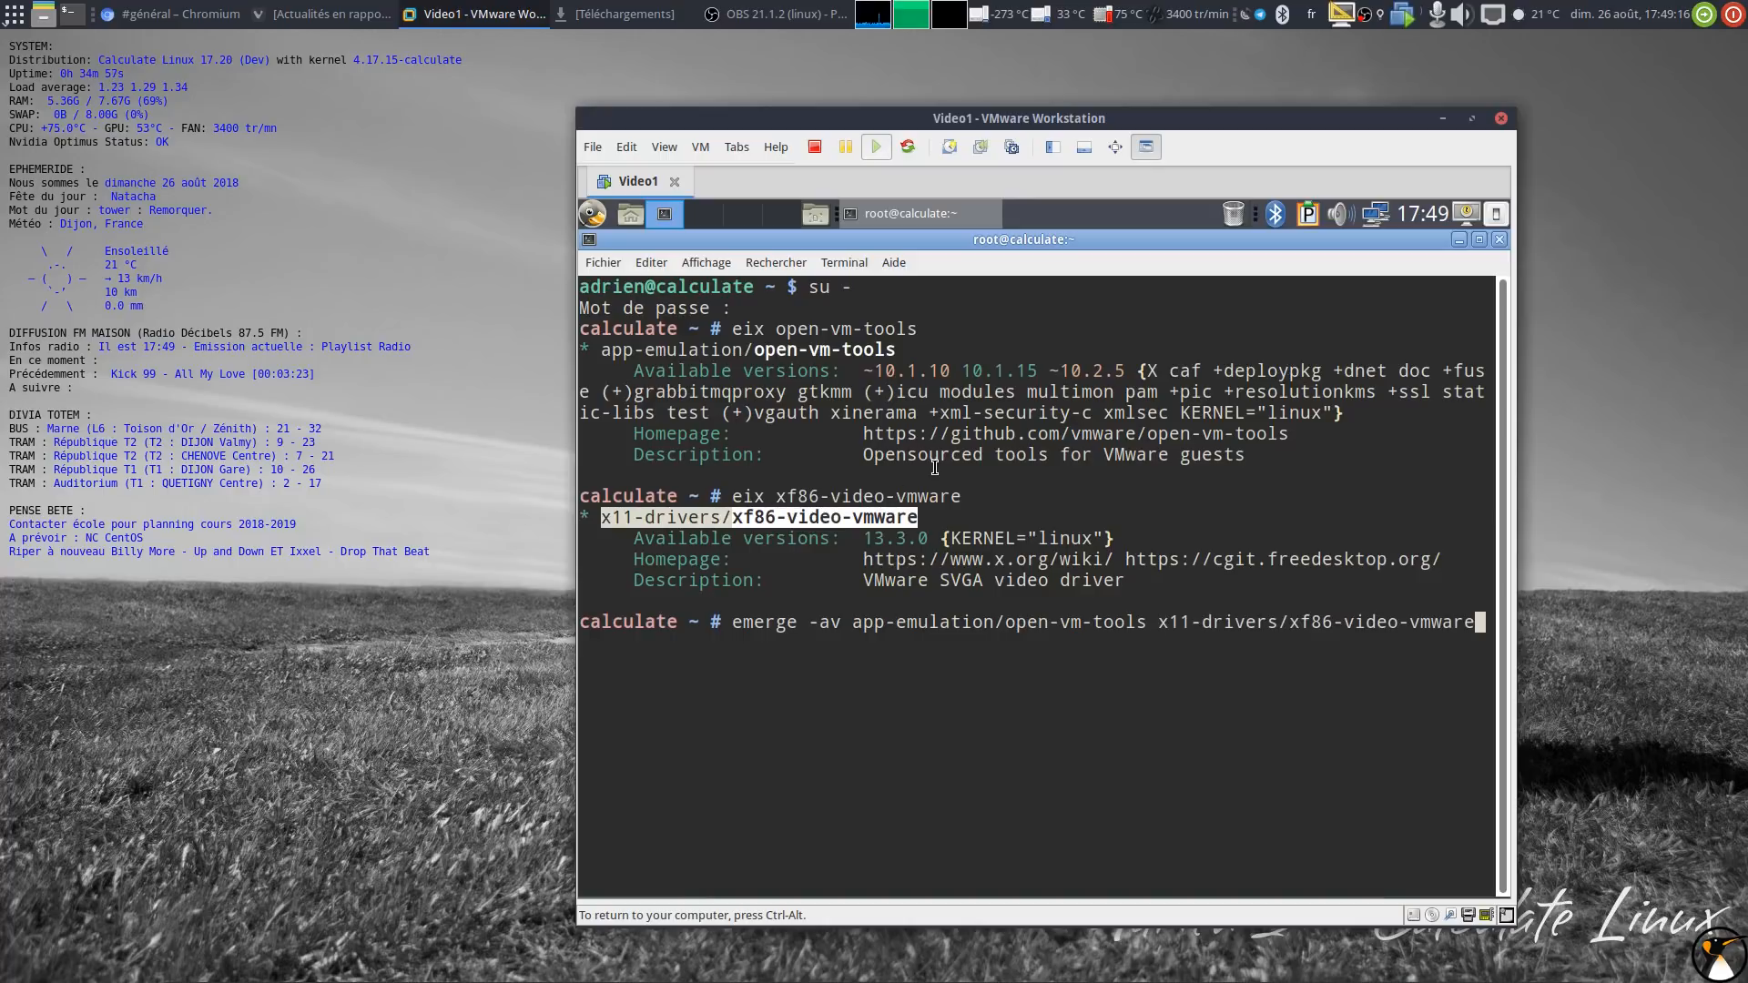
key("Return")
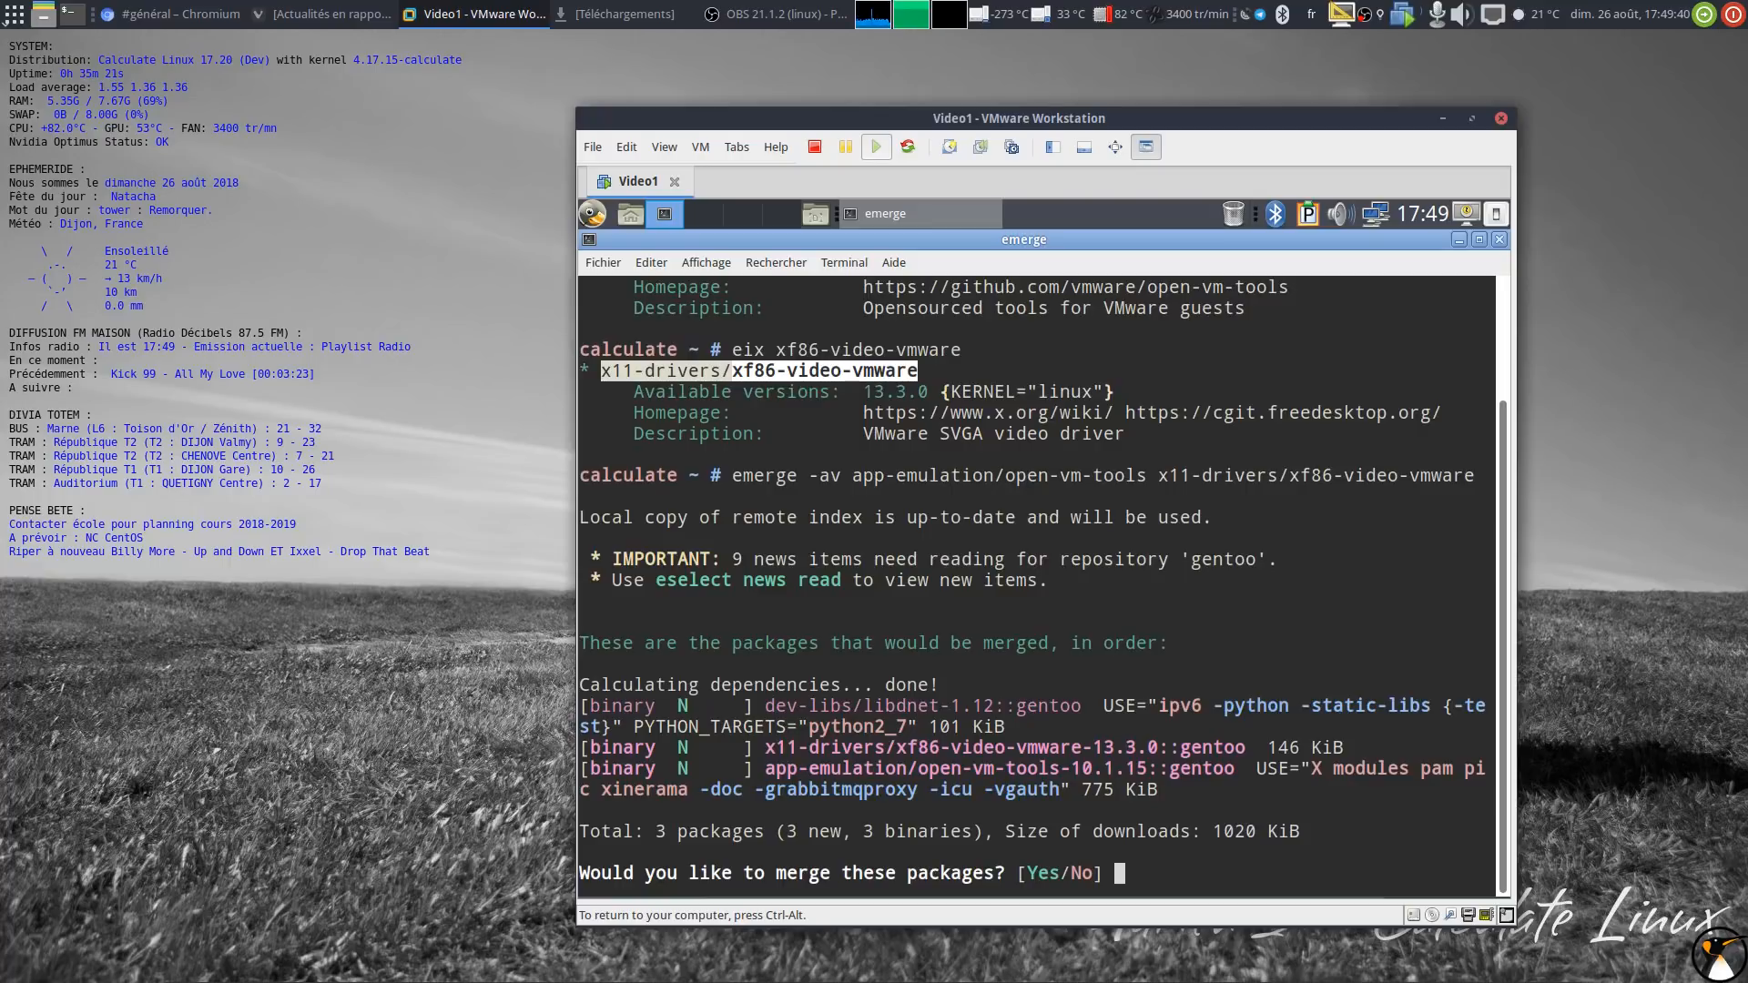
Step: Confirm merging the three packages and review the CONFIG_VMWARE_BALLOON, DRM_VMWGFX and VMCI kernel warnings
type("yes")
key("Return")
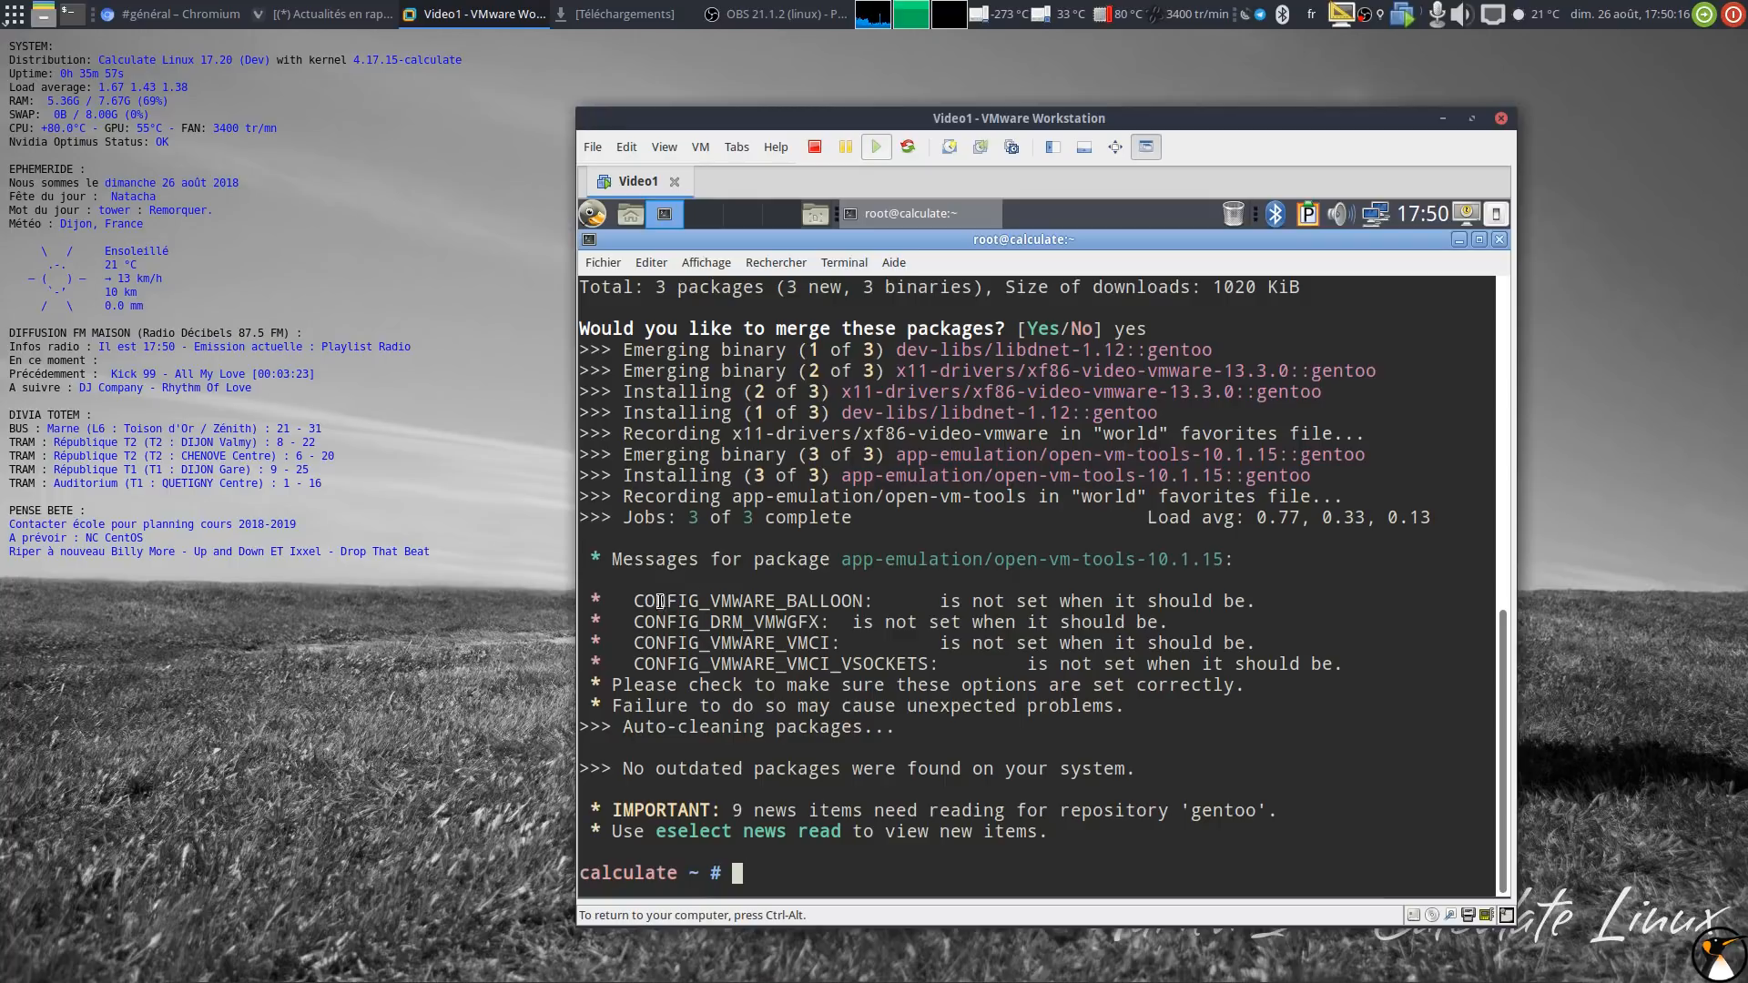
double_click(693, 603)
double_click(690, 624)
double_click(692, 645)
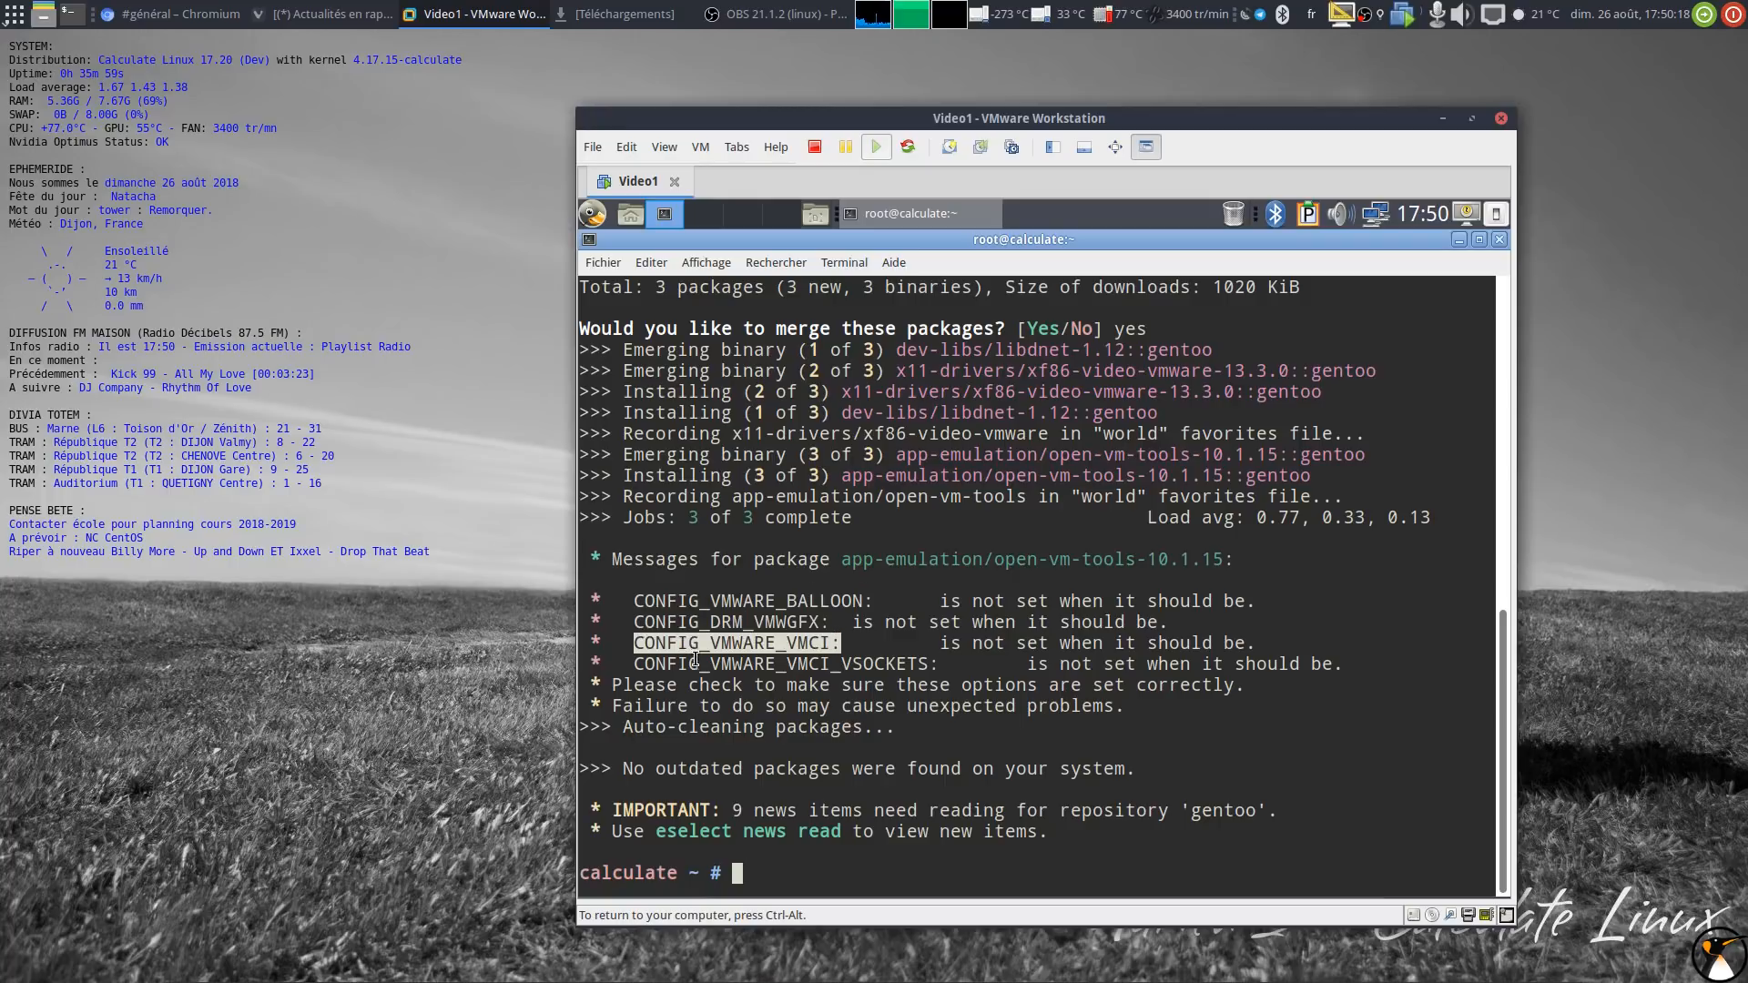
double_click(695, 665)
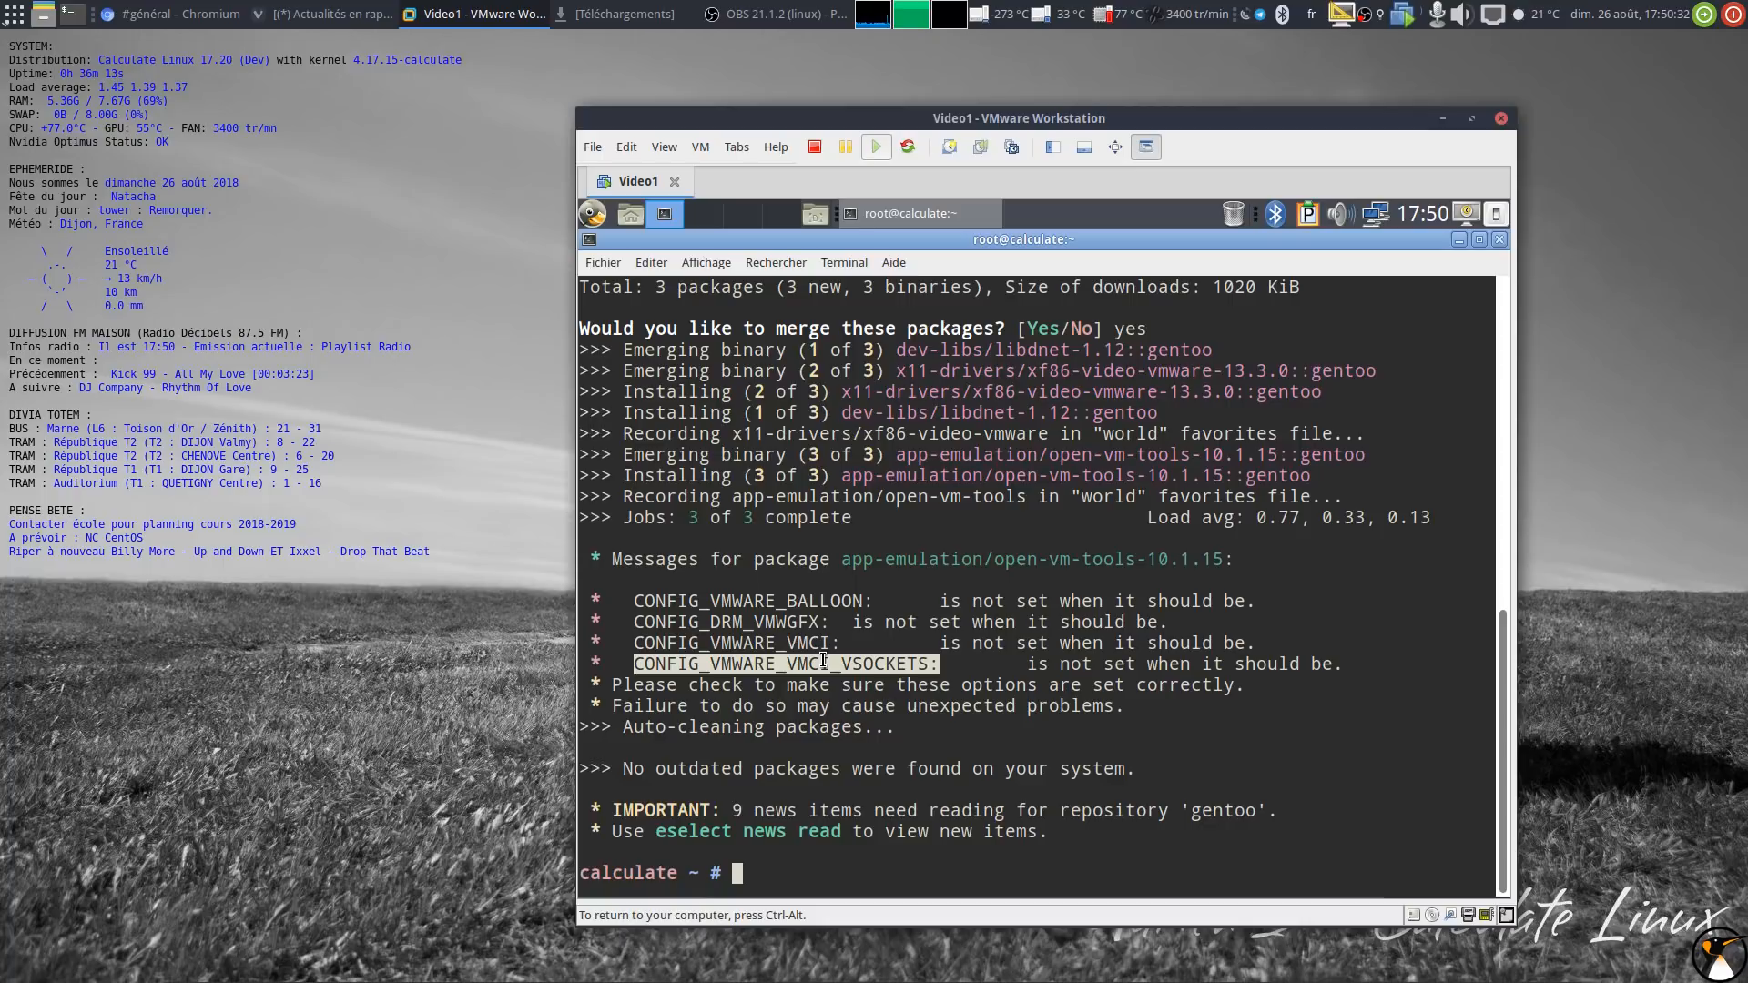
left_click(878, 724)
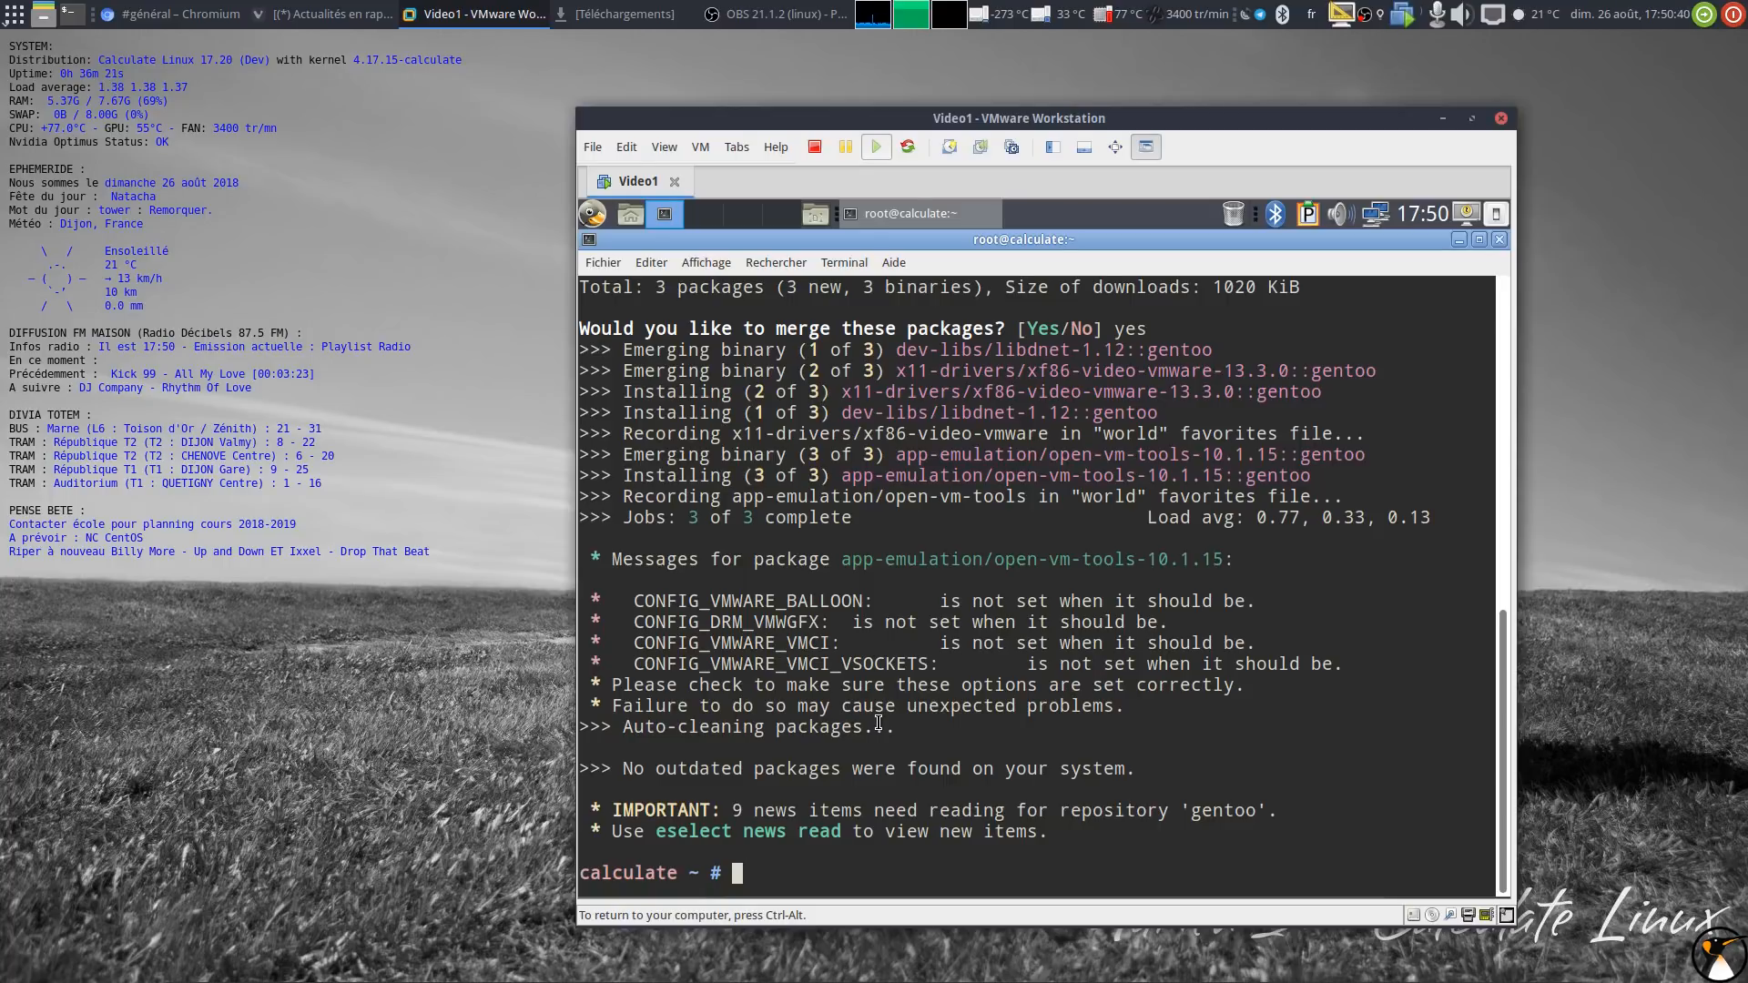
Step: List services with rc-update -v show, then add vmware-tools to the default runlevel
type("rc-")
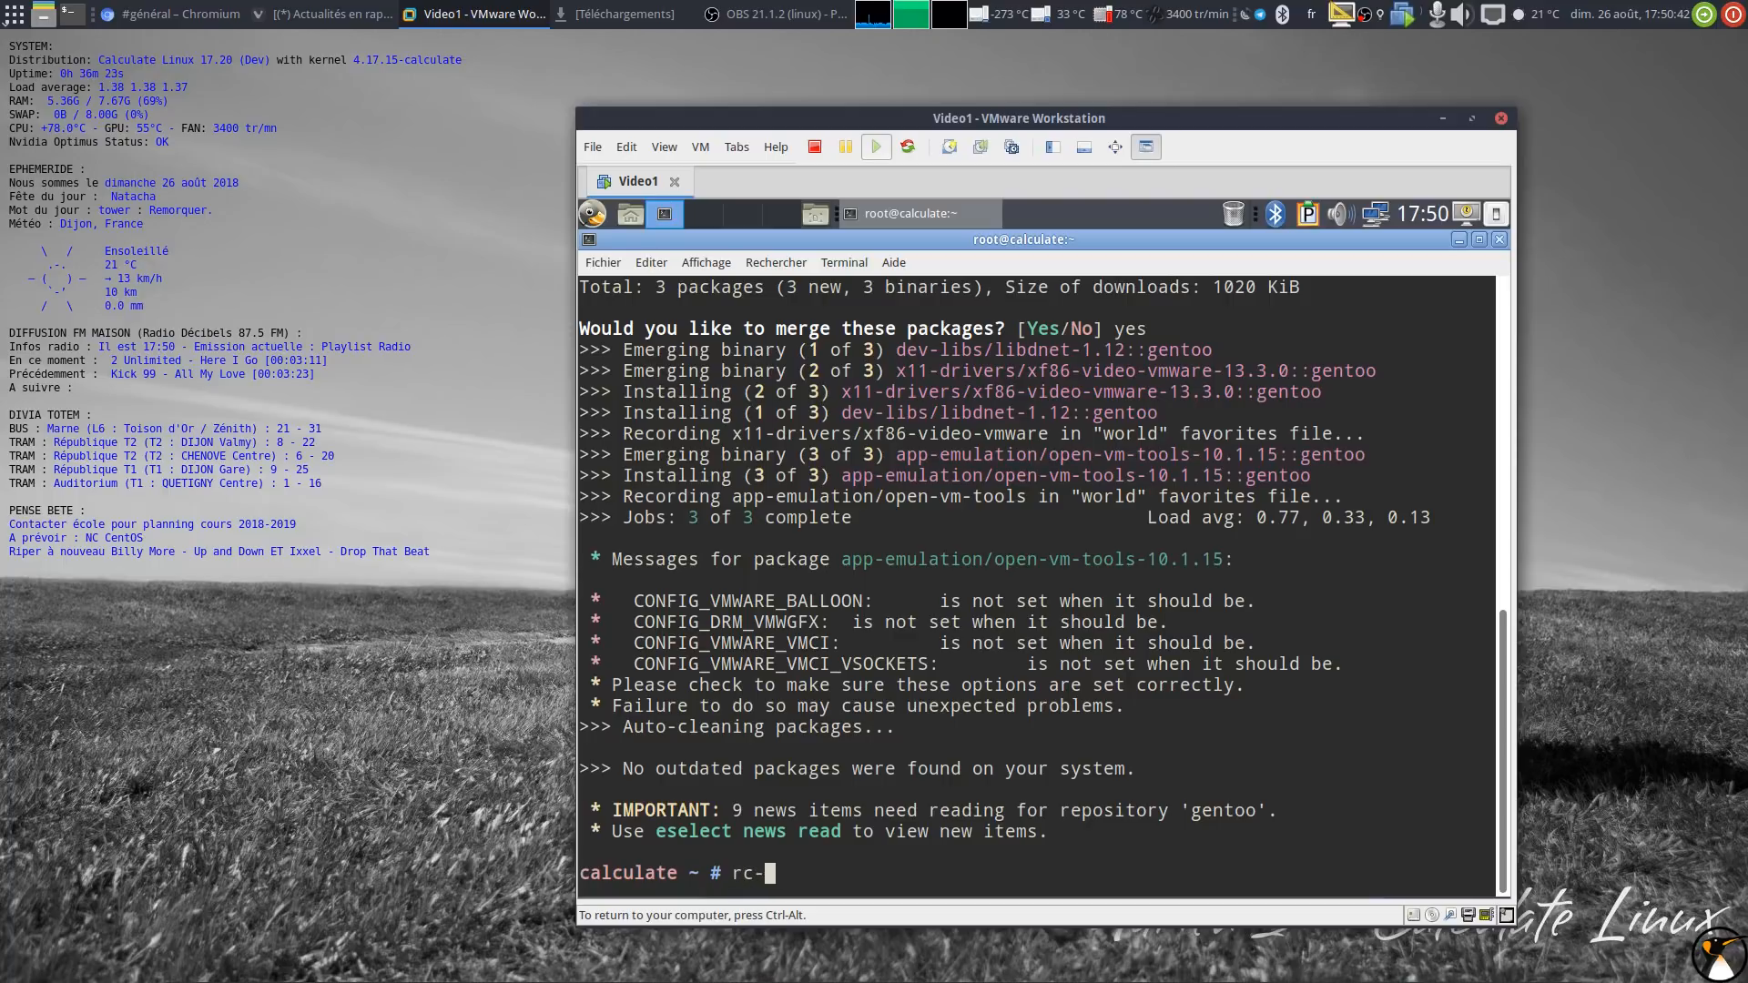
type("update -v show")
key("Return")
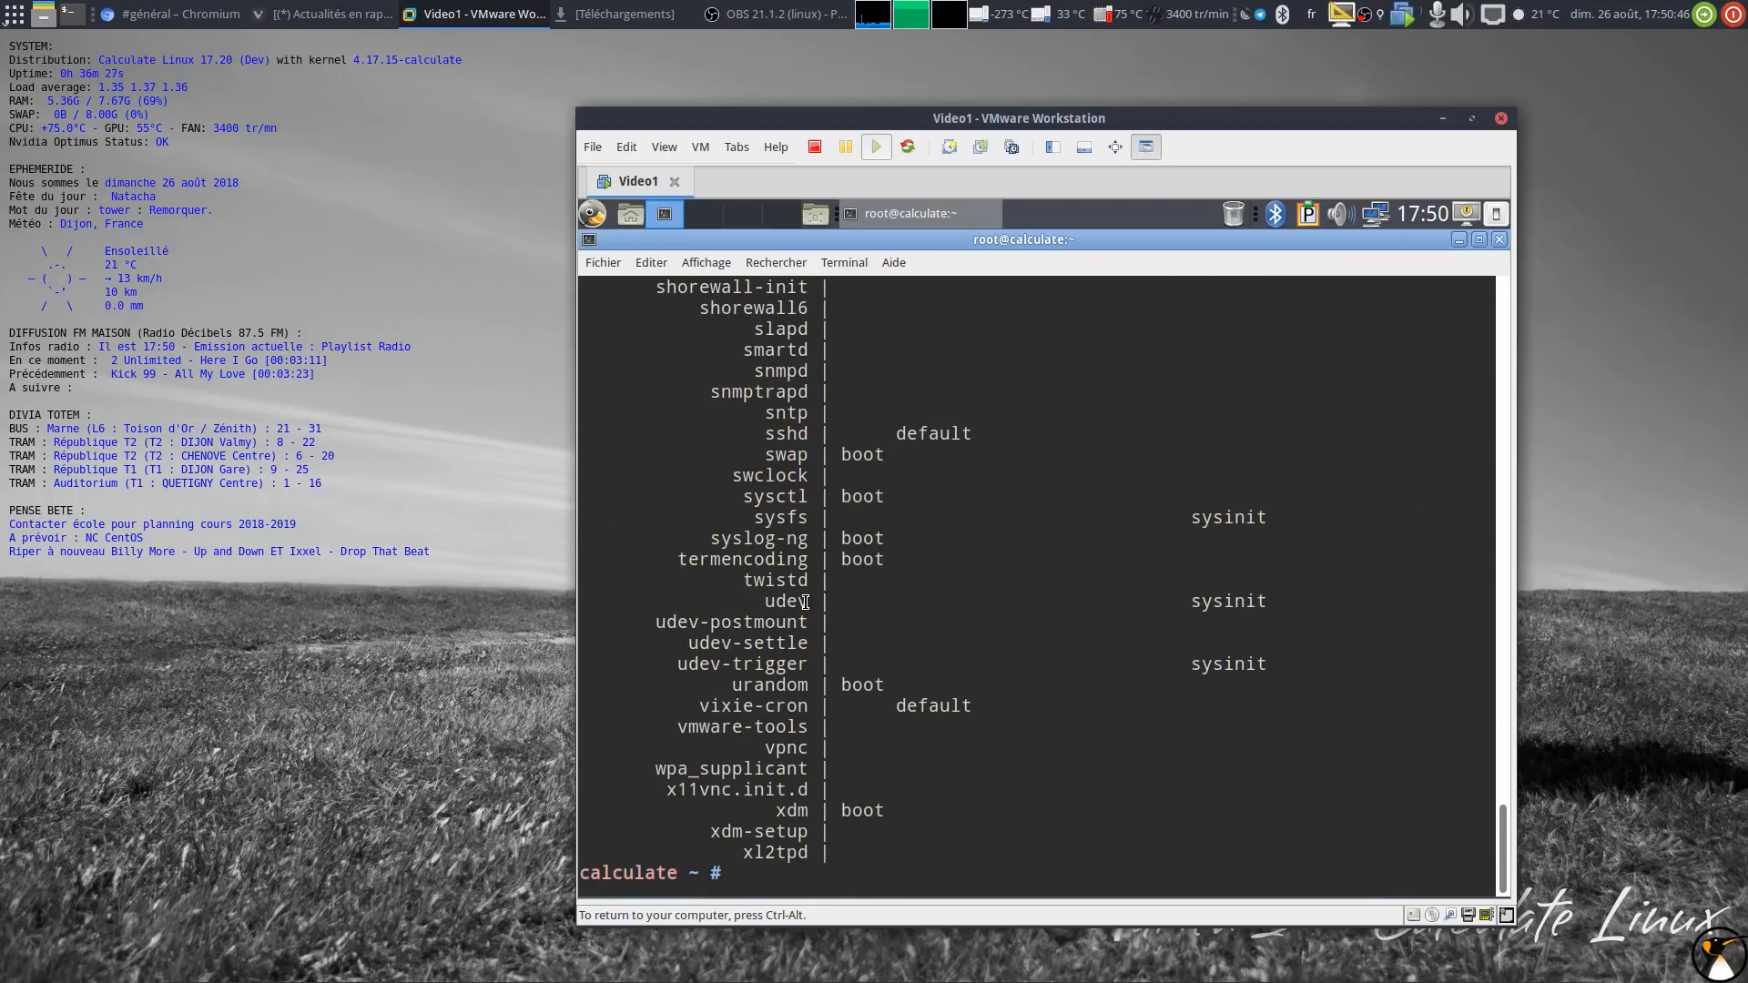
double_click(779, 727)
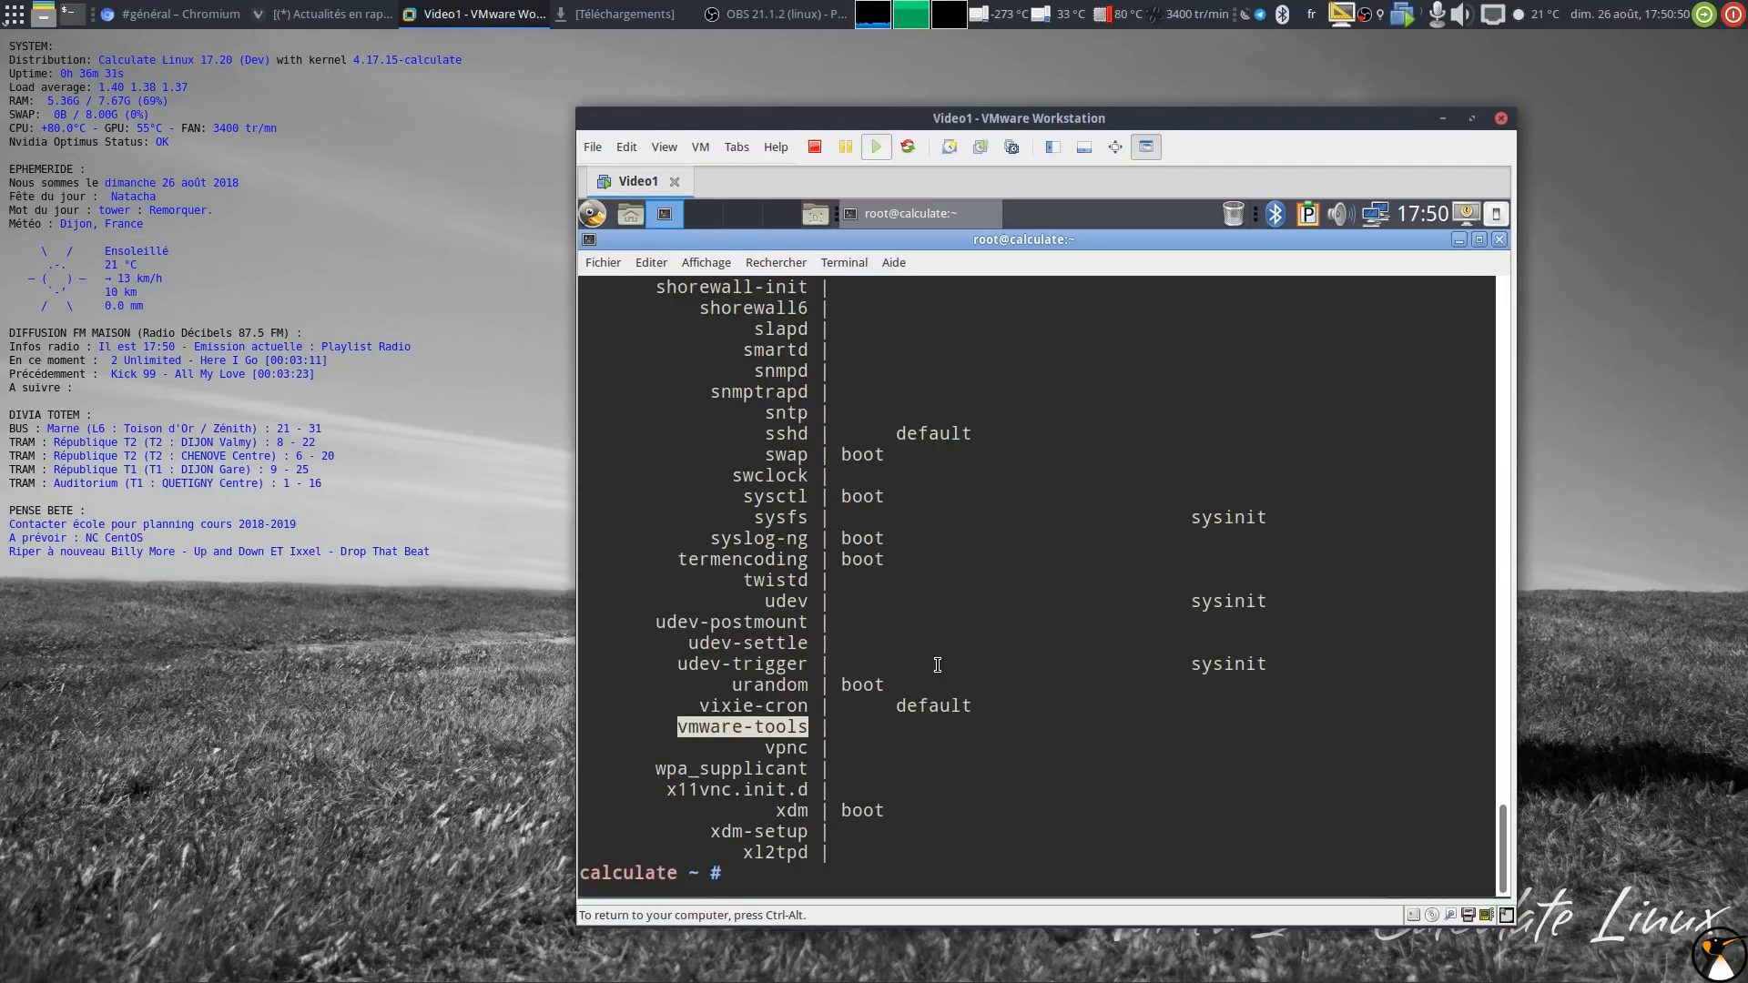
type("rc-update add")
middle_click(968, 644)
type("default")
key("Return")
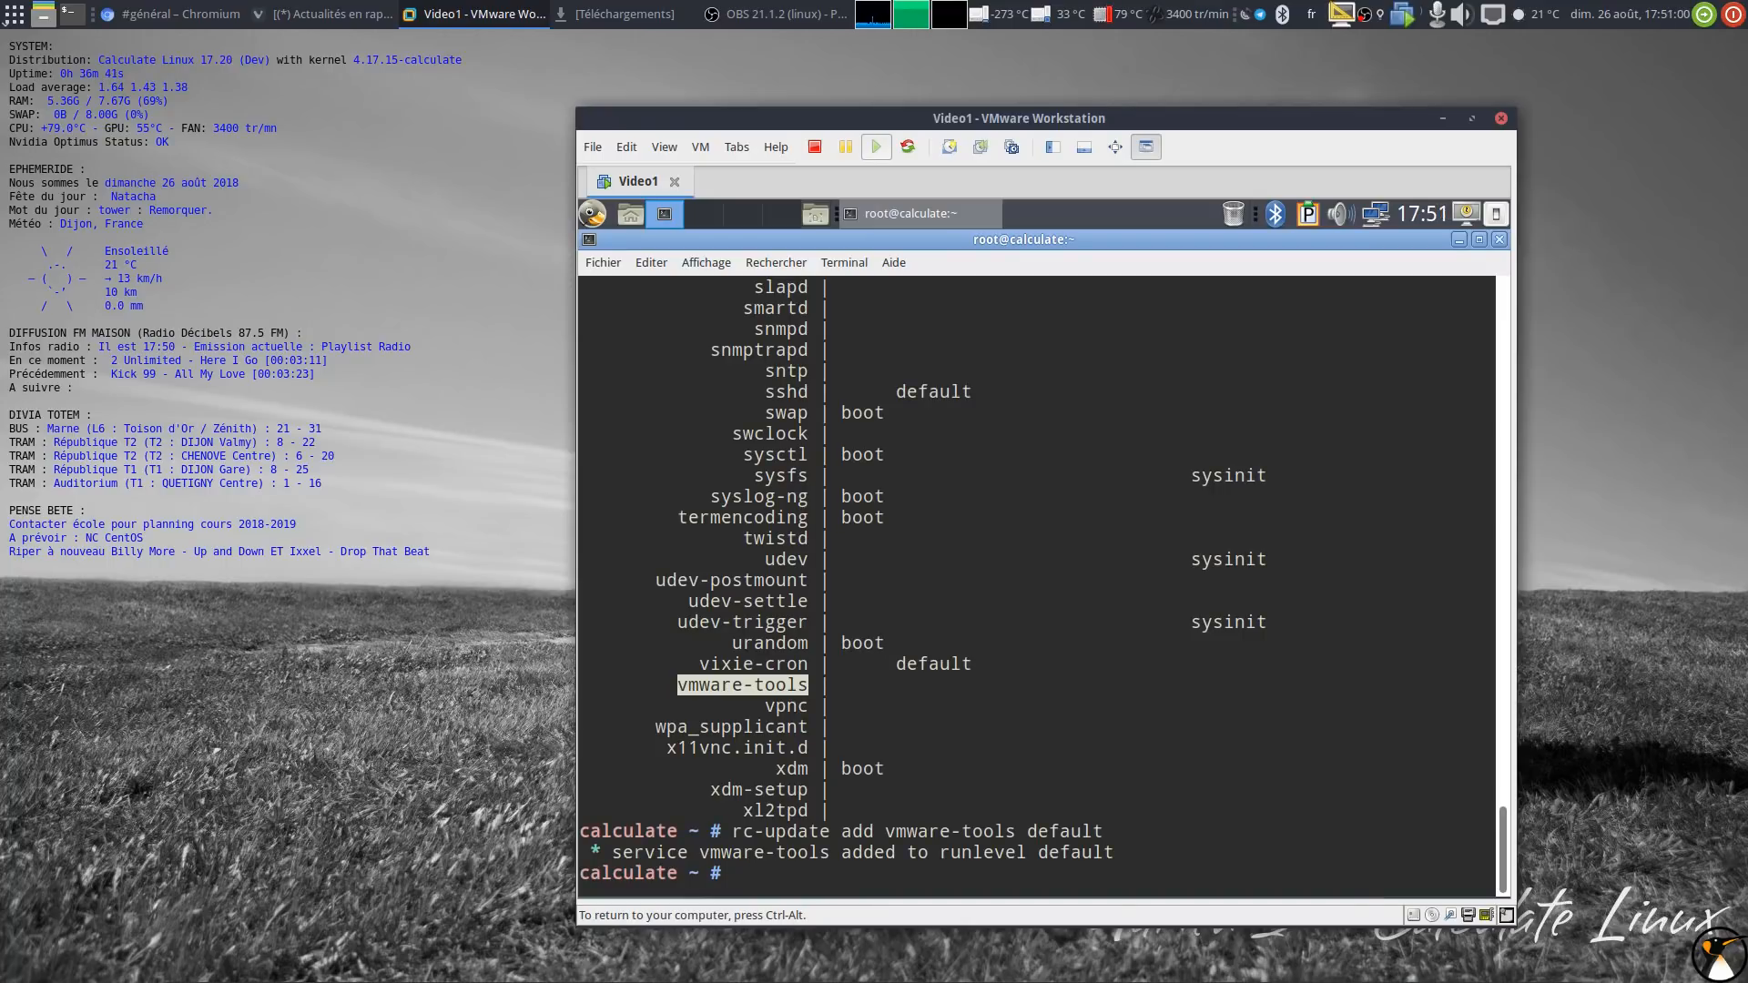
Step: Reboot the guest and release input to the host
type("reboot")
key("Return")
key("ctrl+alt")
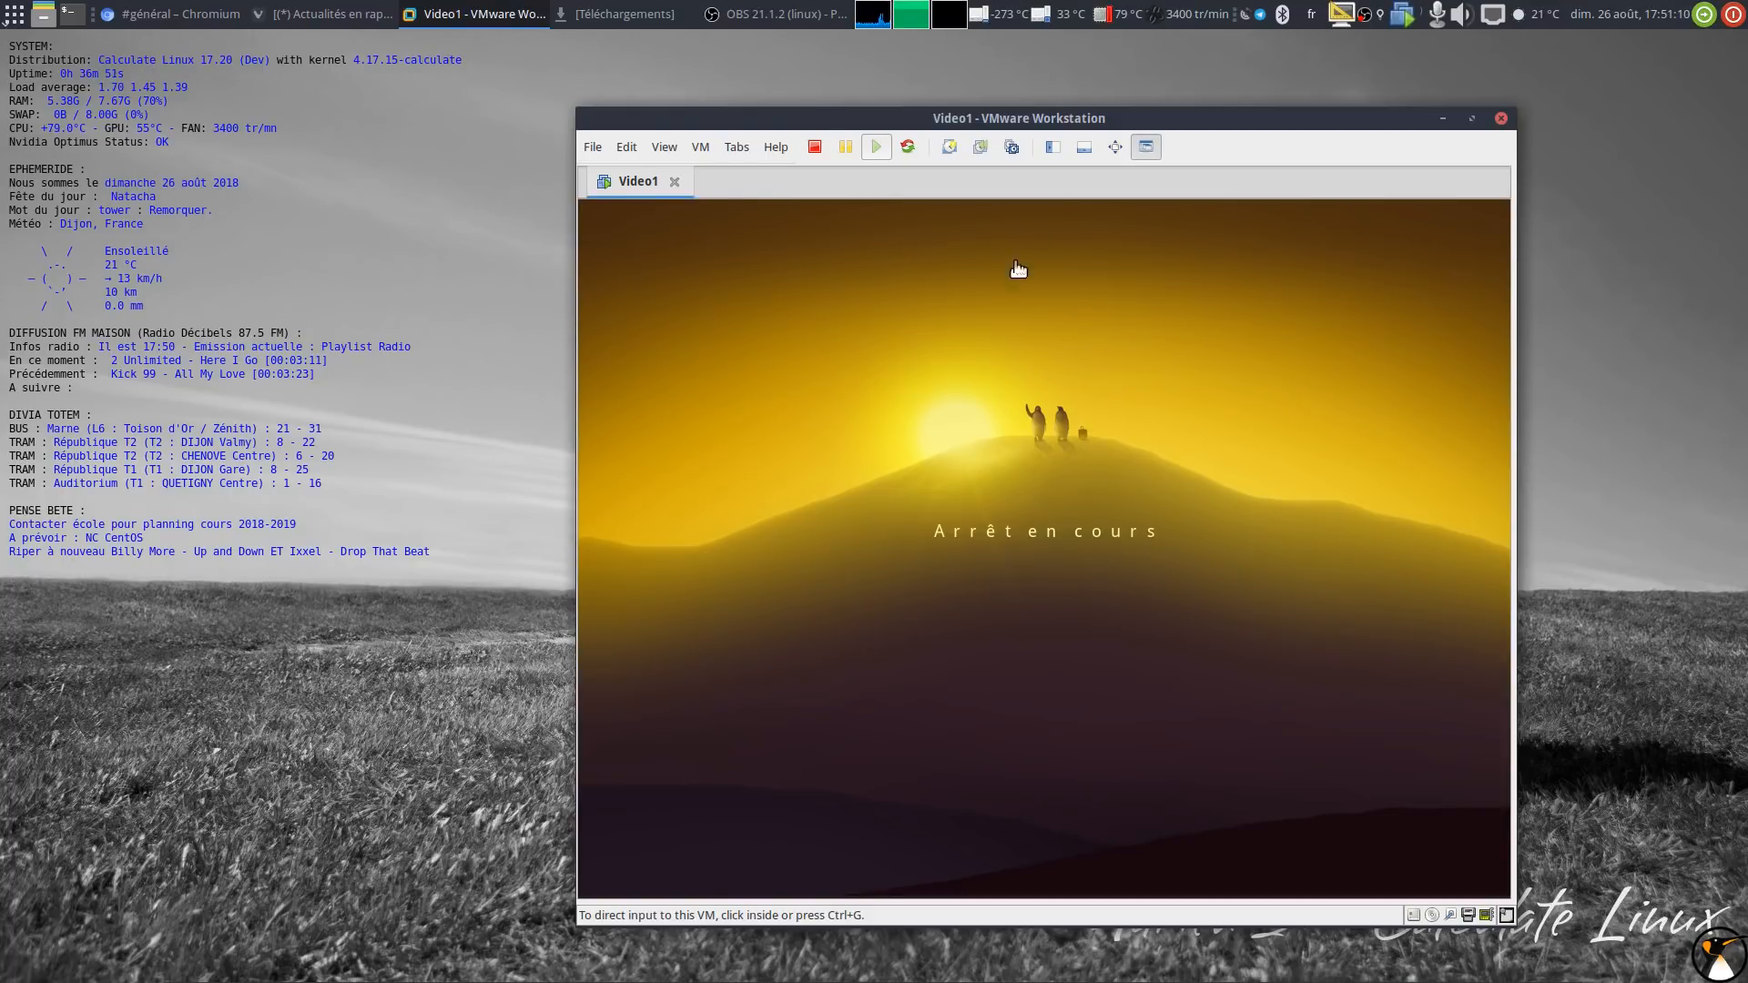
Step: Boot the restarted guest through GRUB, release input, and go to Edit > Preferences
left_click_drag(1034, 122, 1194, 62)
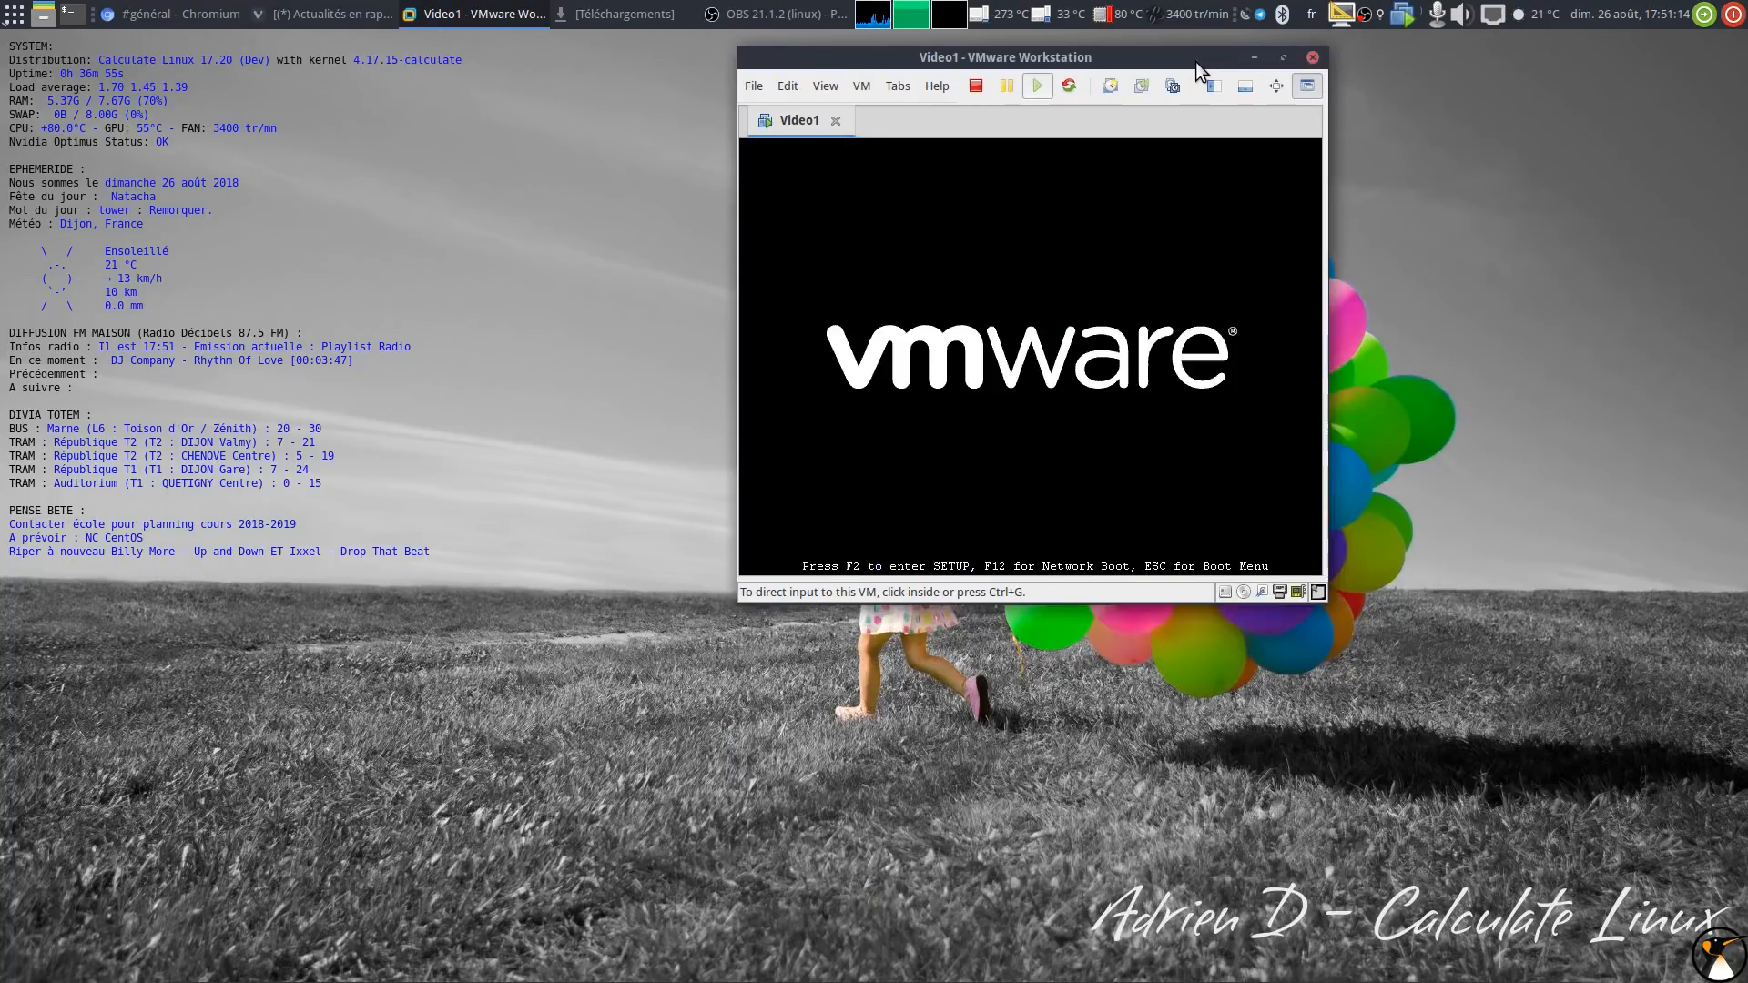
key("ctrl+g")
key("Return")
key("ctrl+alt")
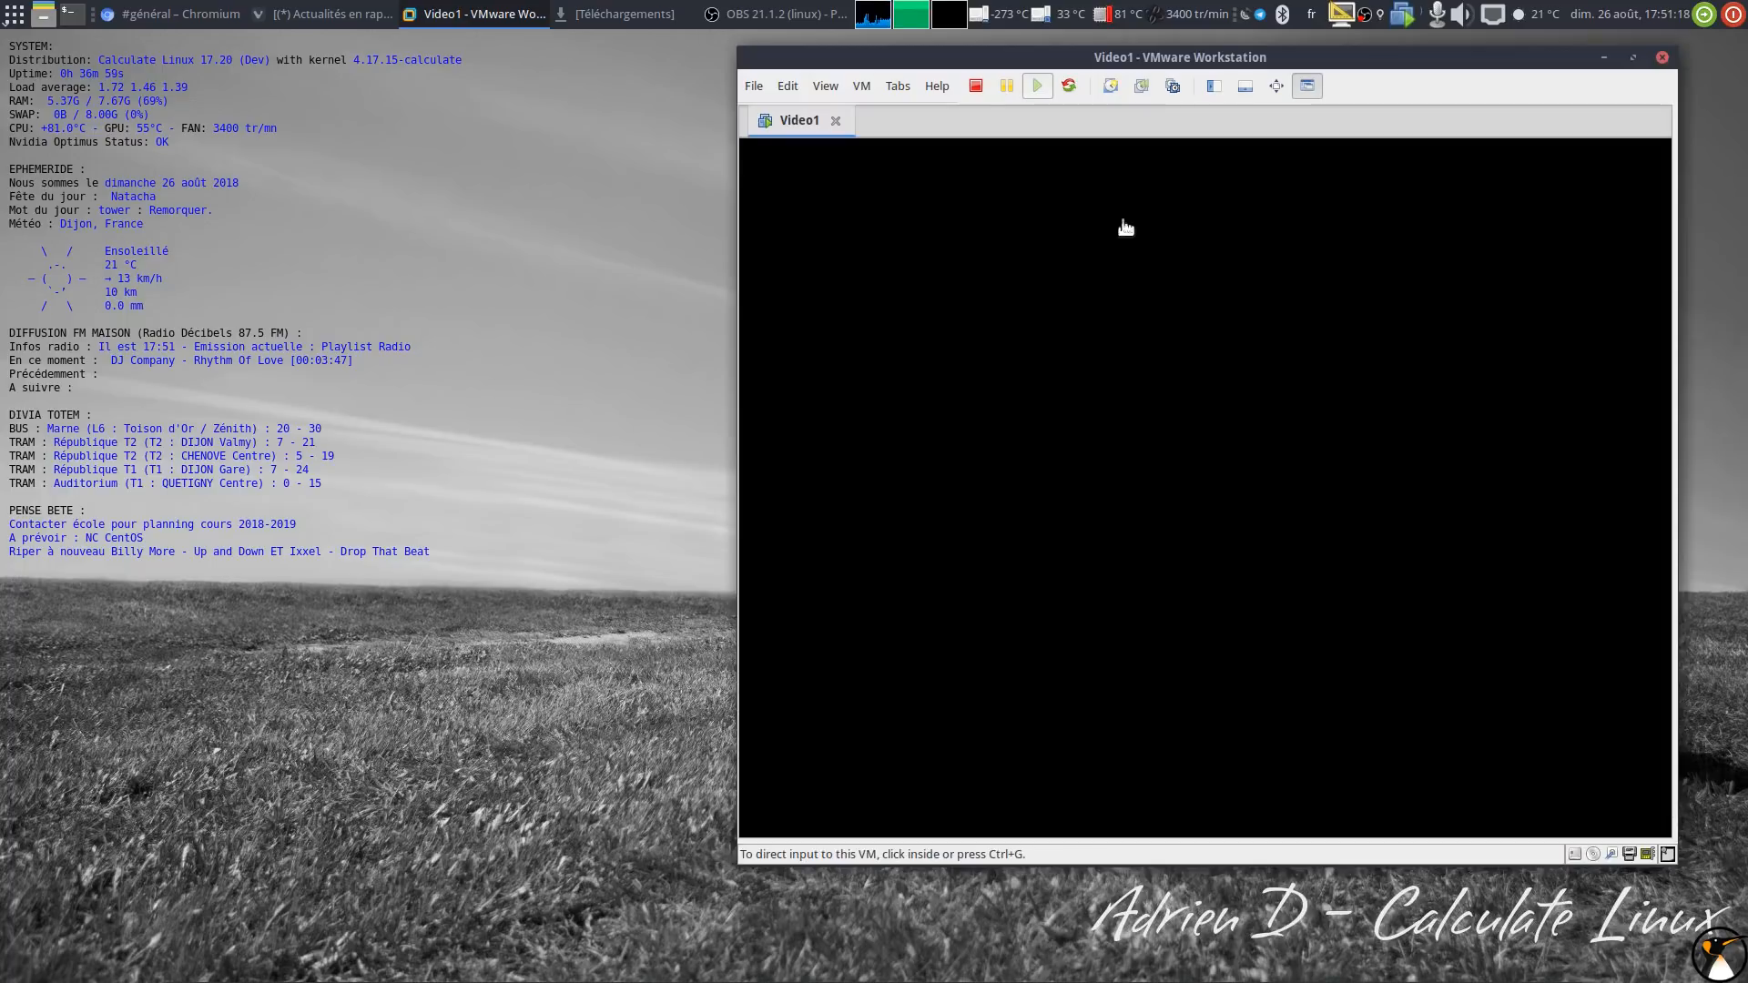
left_click(786, 87)
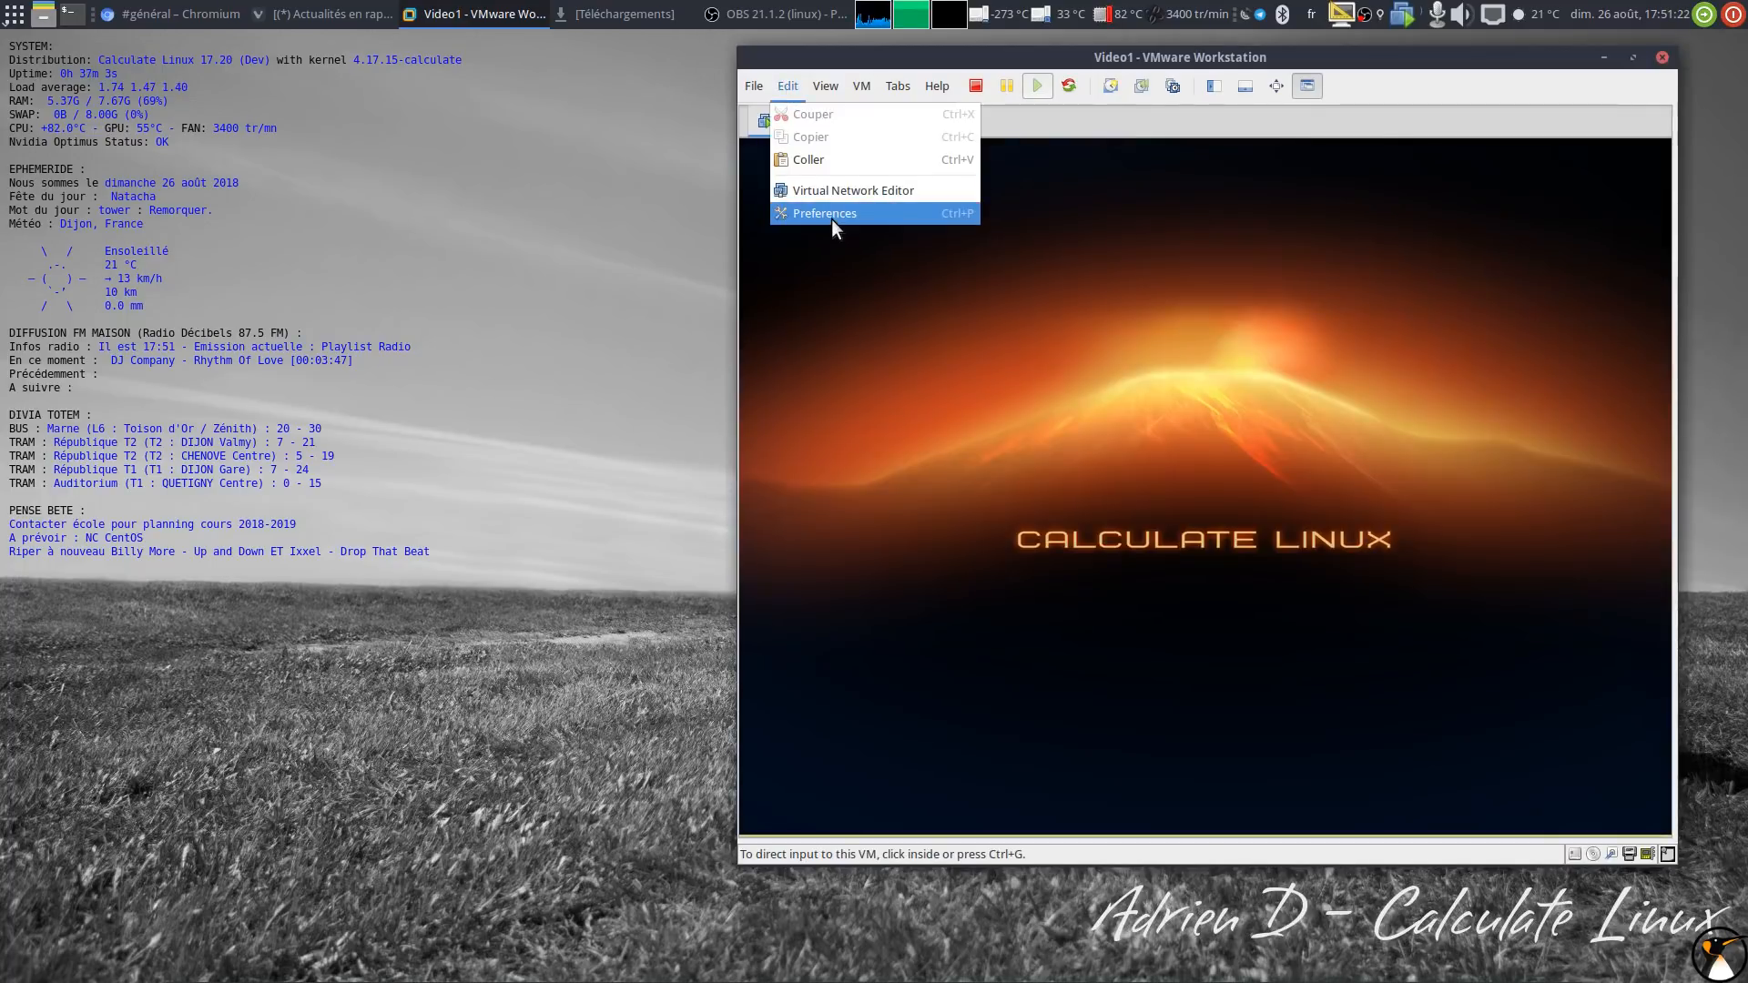
left_click(832, 218)
Step: Verify Autofit window and Autofit guest are checked on the Display page, then close Preferences
left_click(986, 319)
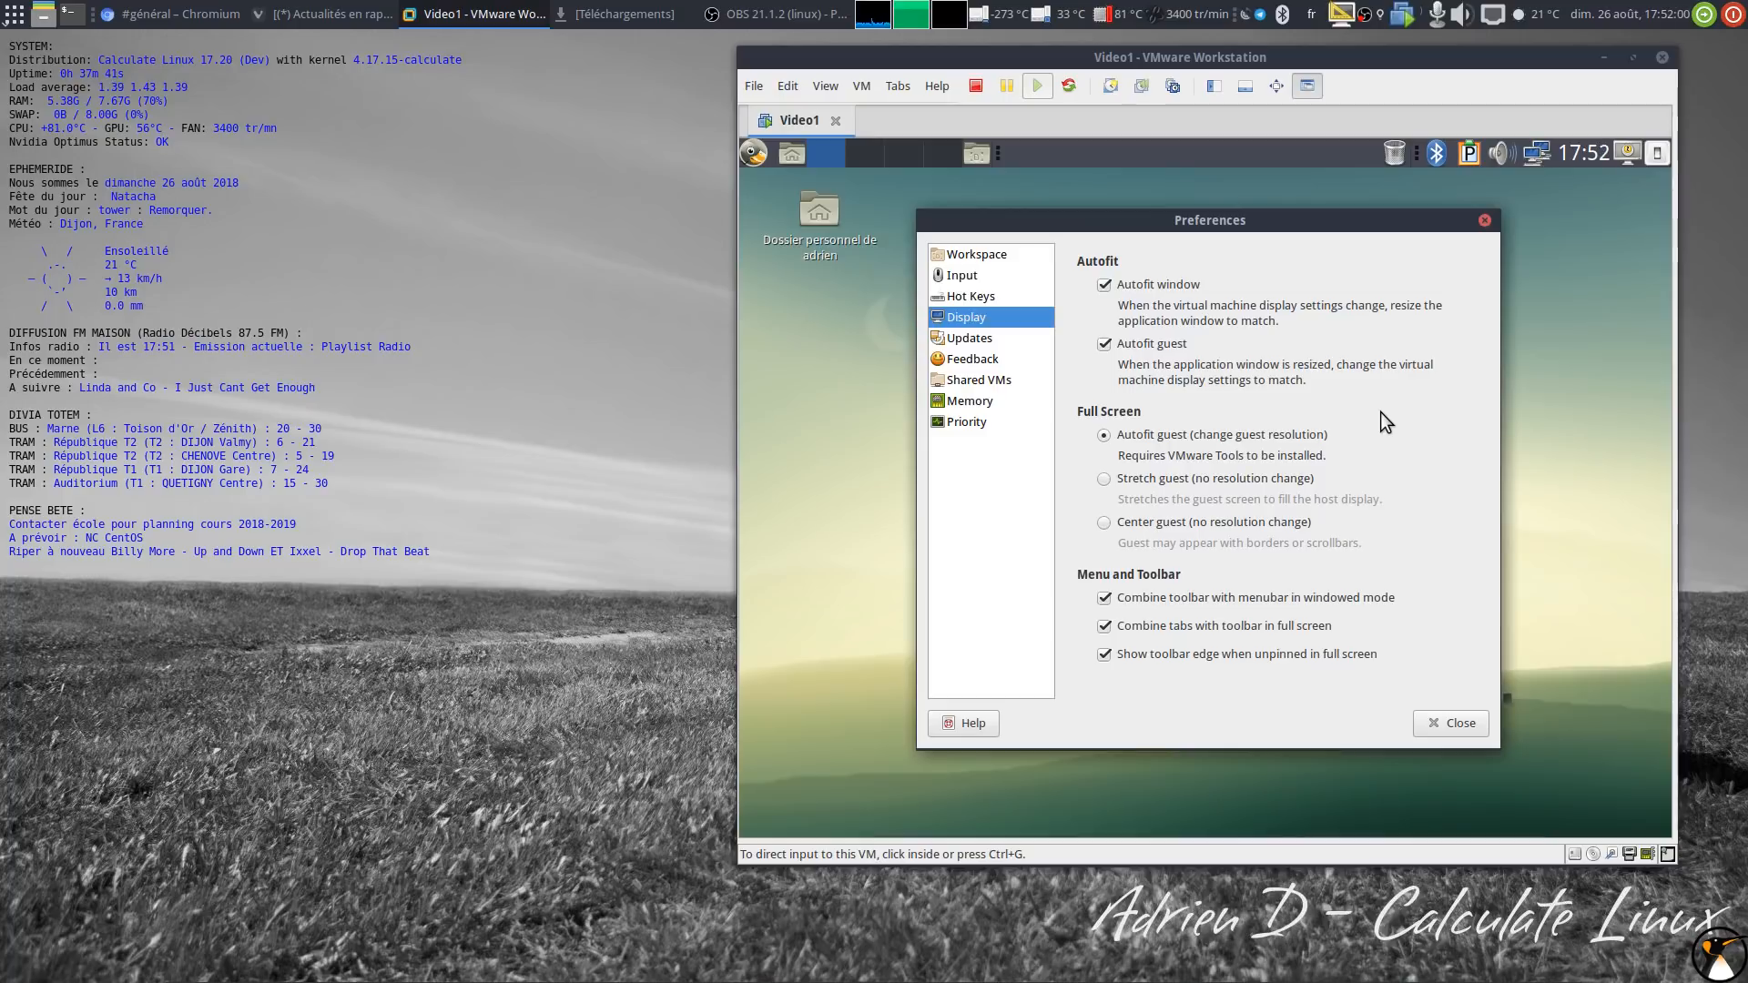
left_click(1451, 724)
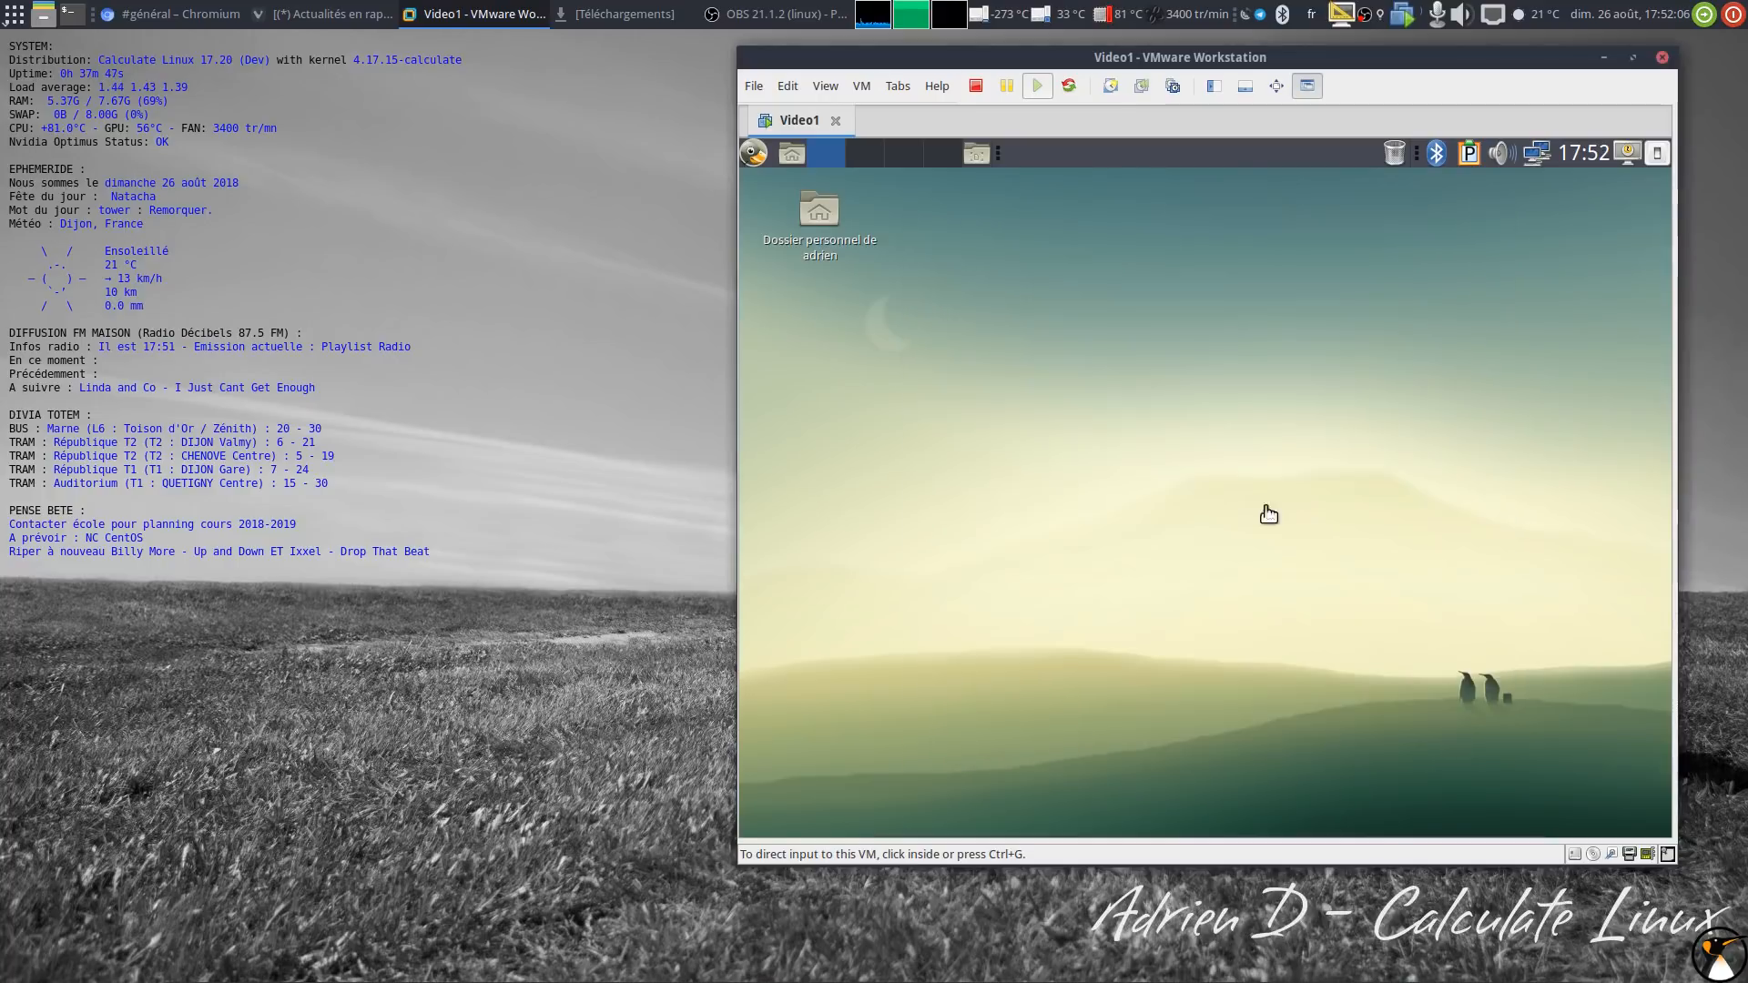
right_click(797, 118)
left_click(833, 397)
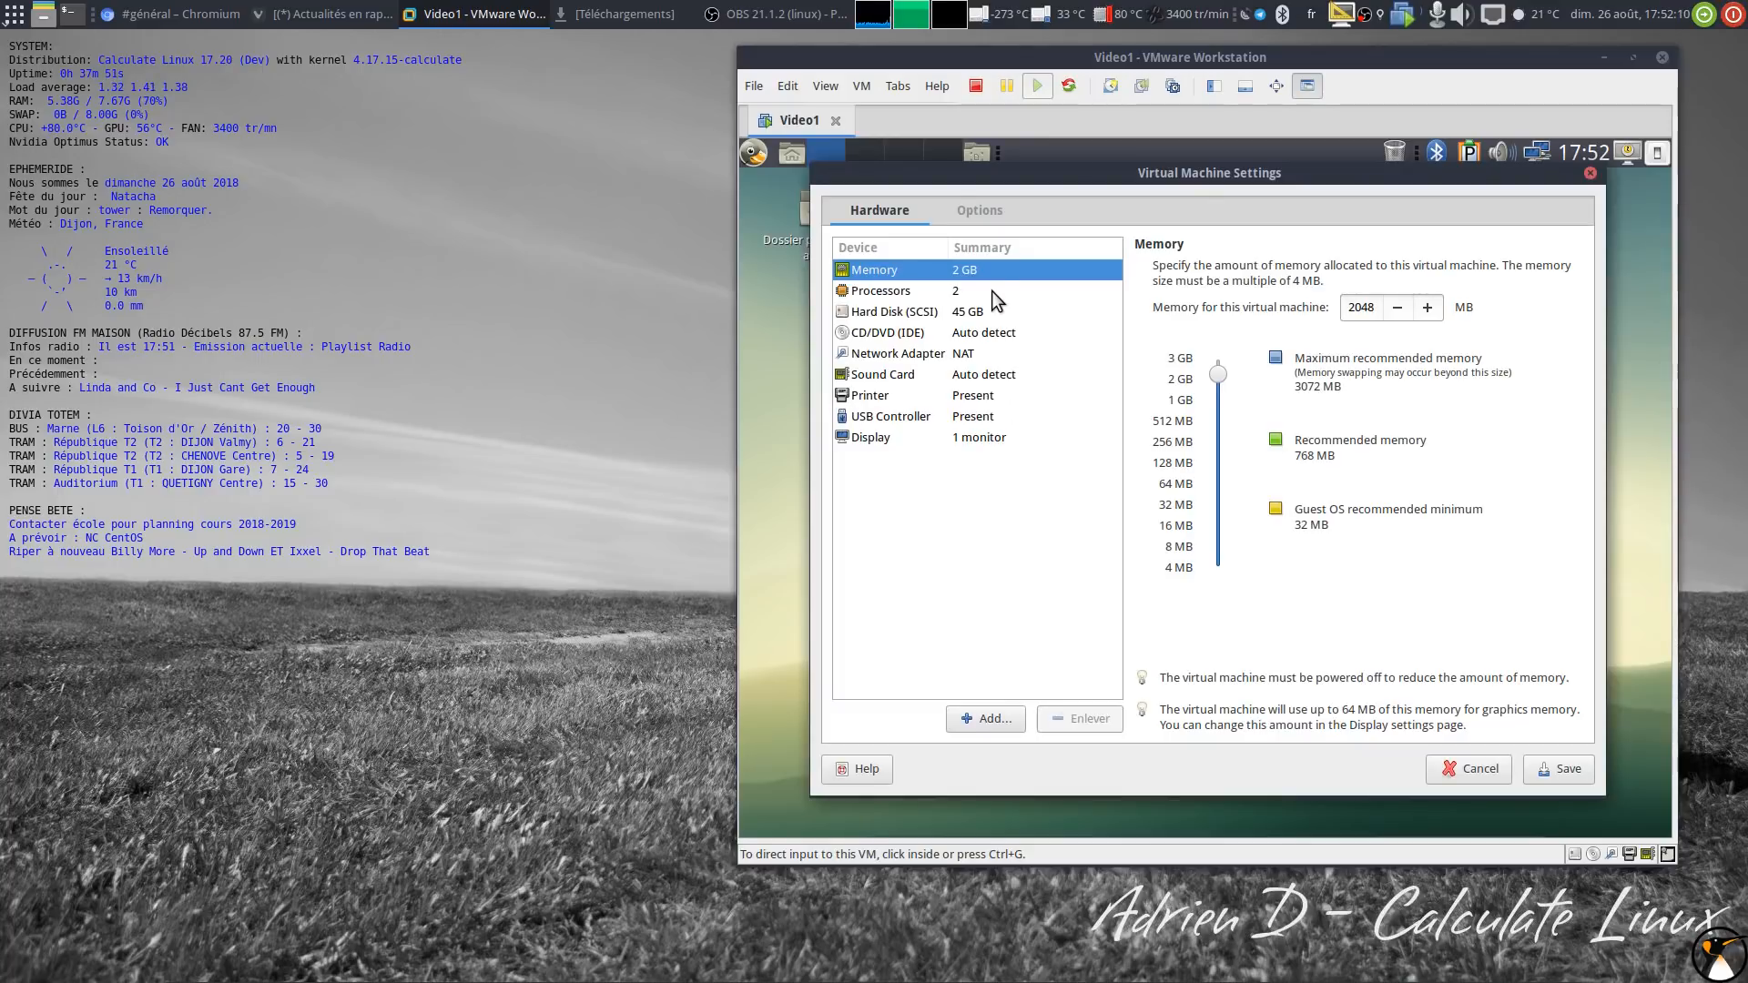
left_click(984, 208)
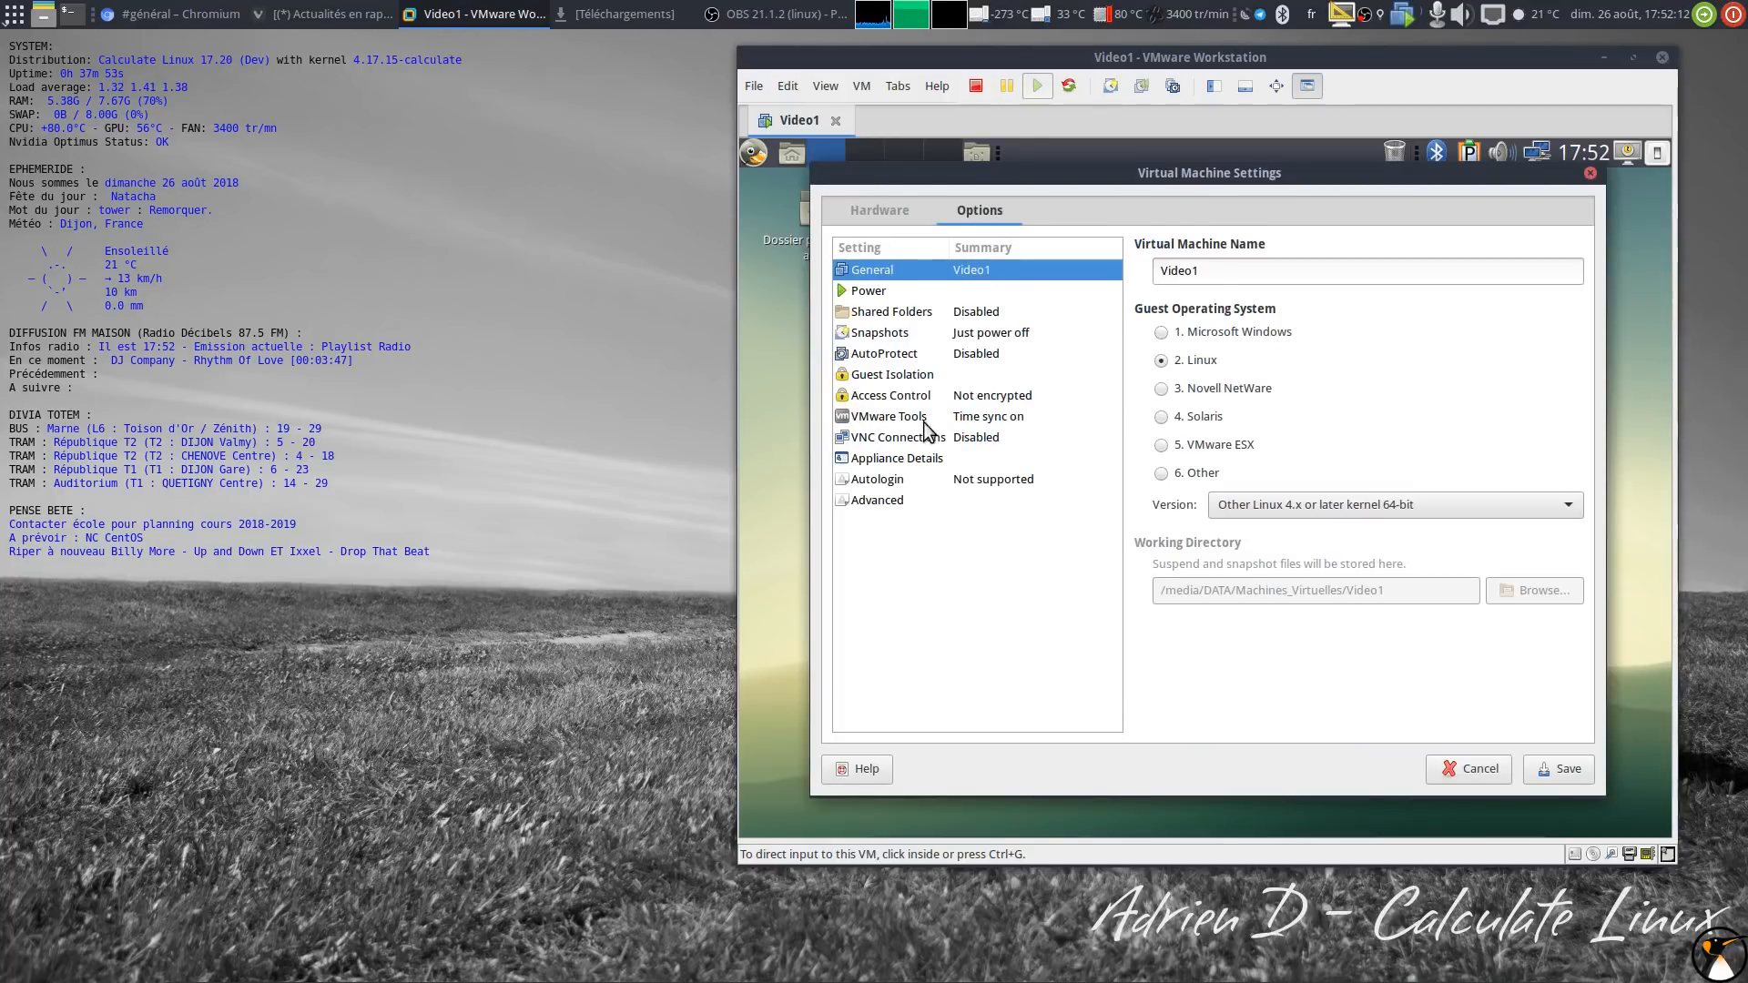
left_click(965, 419)
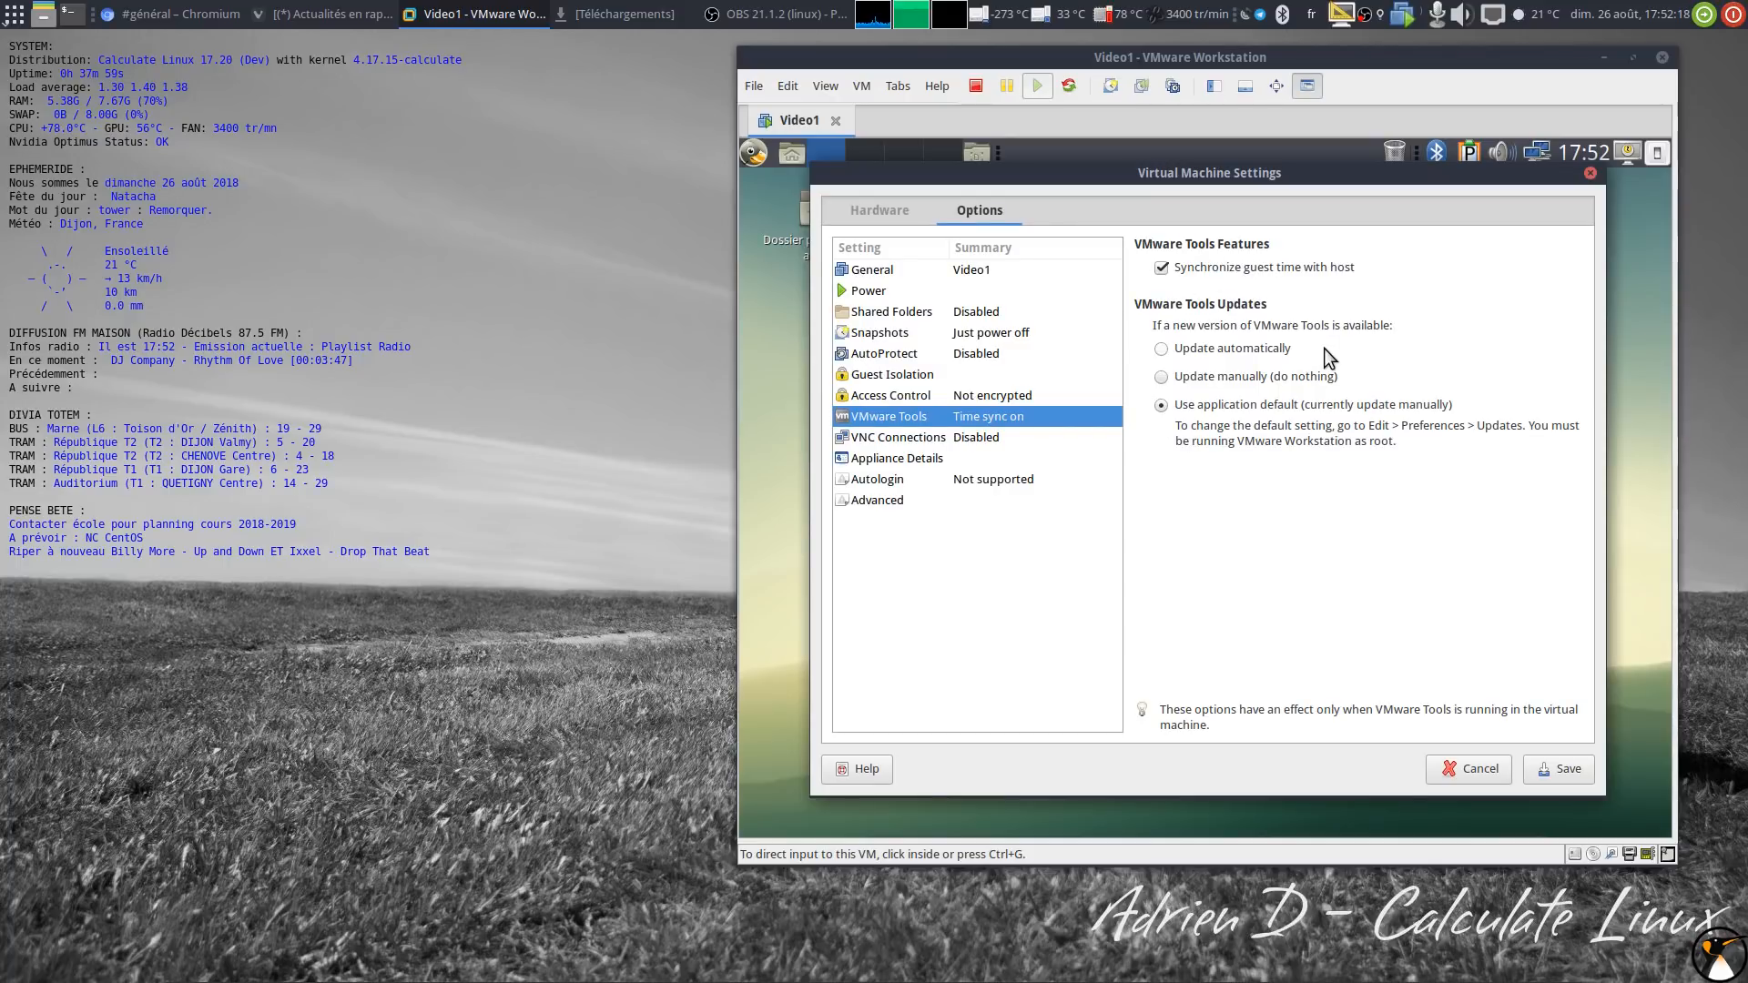
left_click(943, 377)
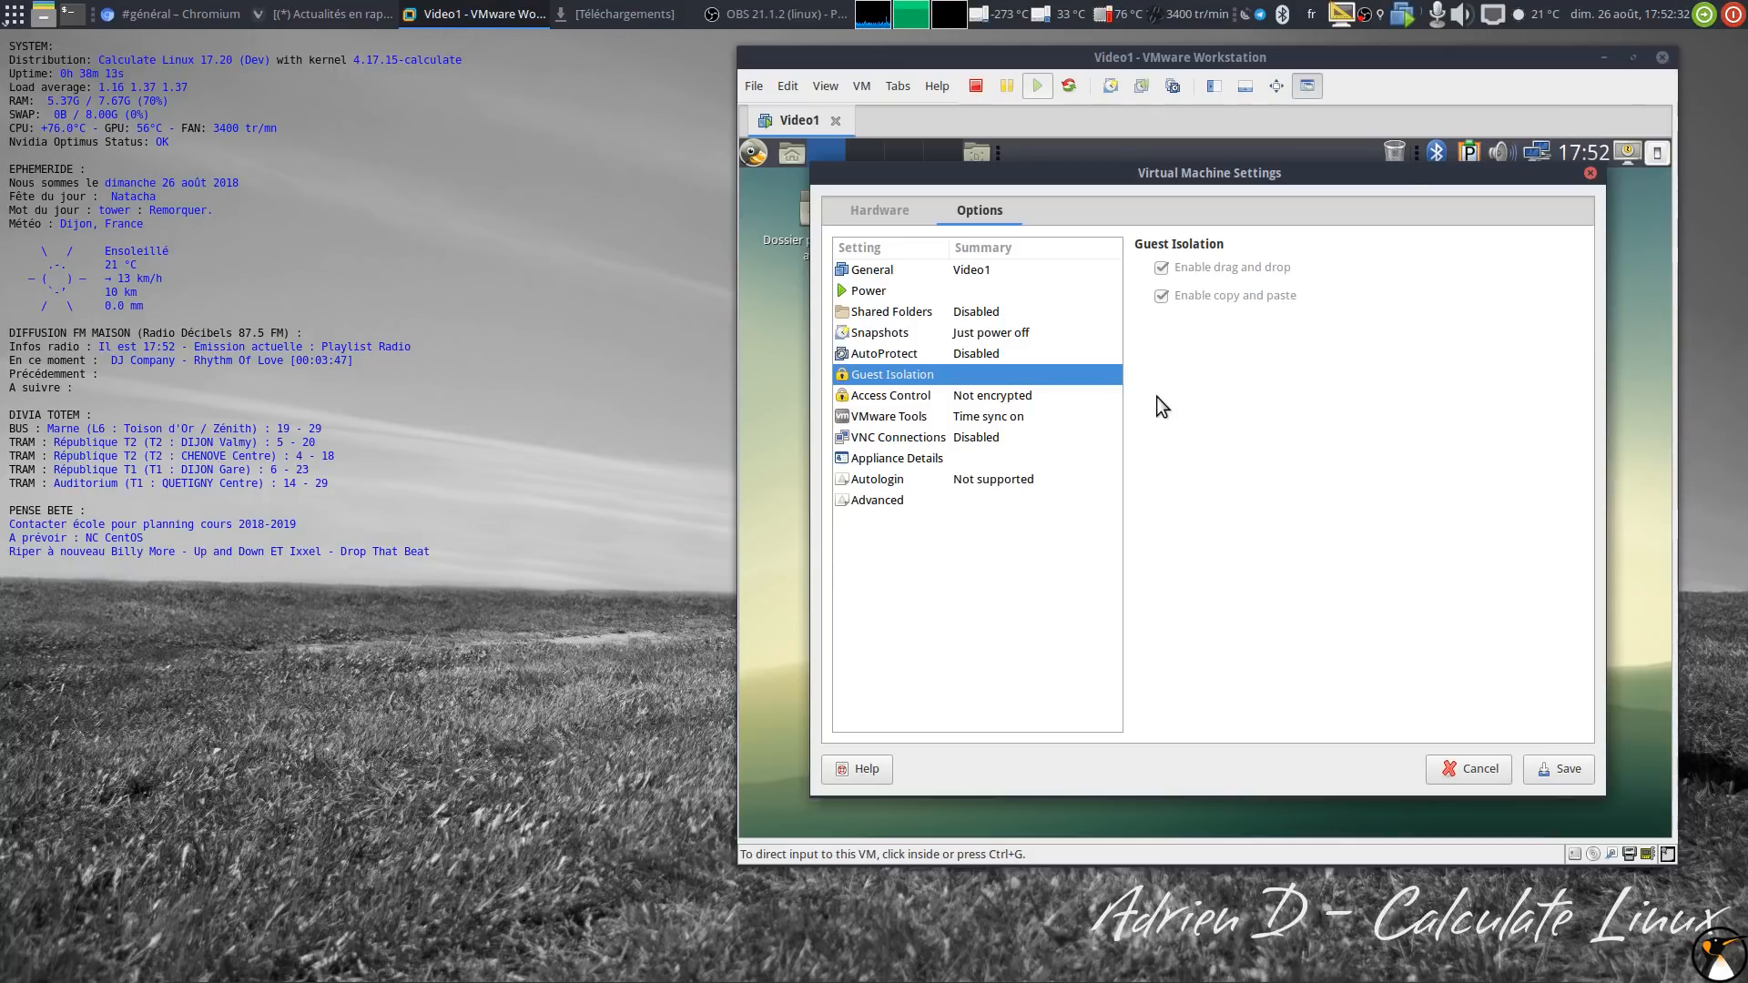
left_click(1022, 397)
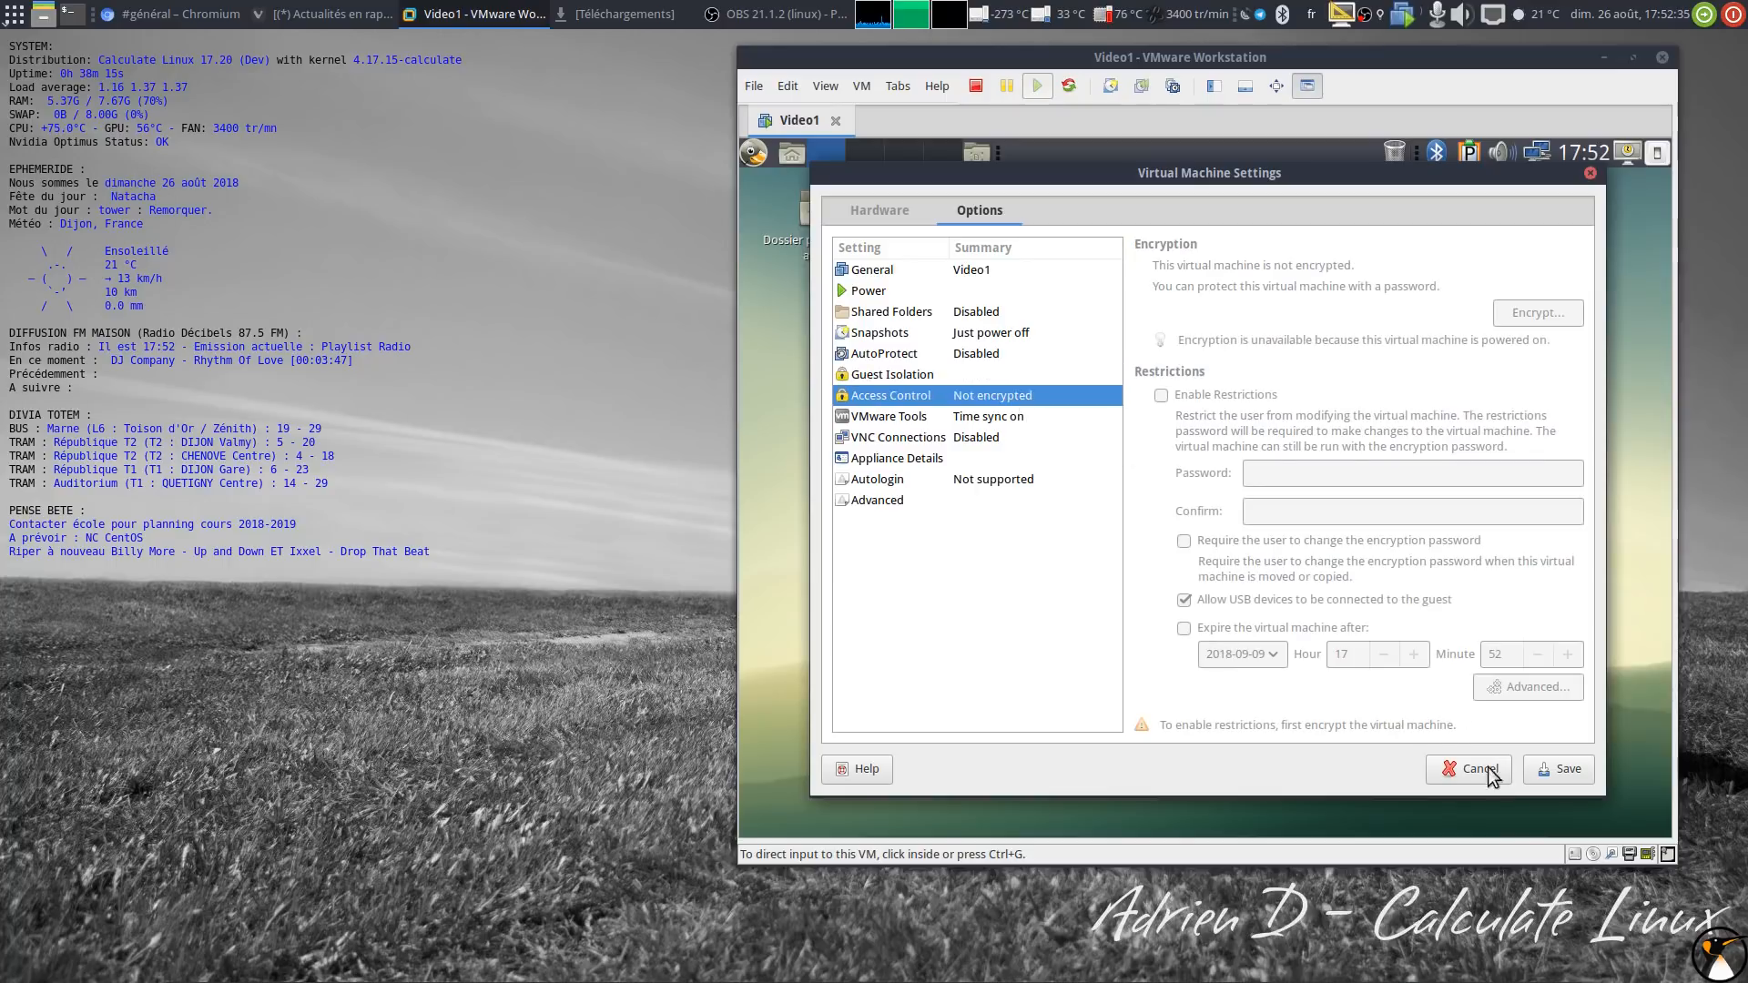
left_click(1545, 773)
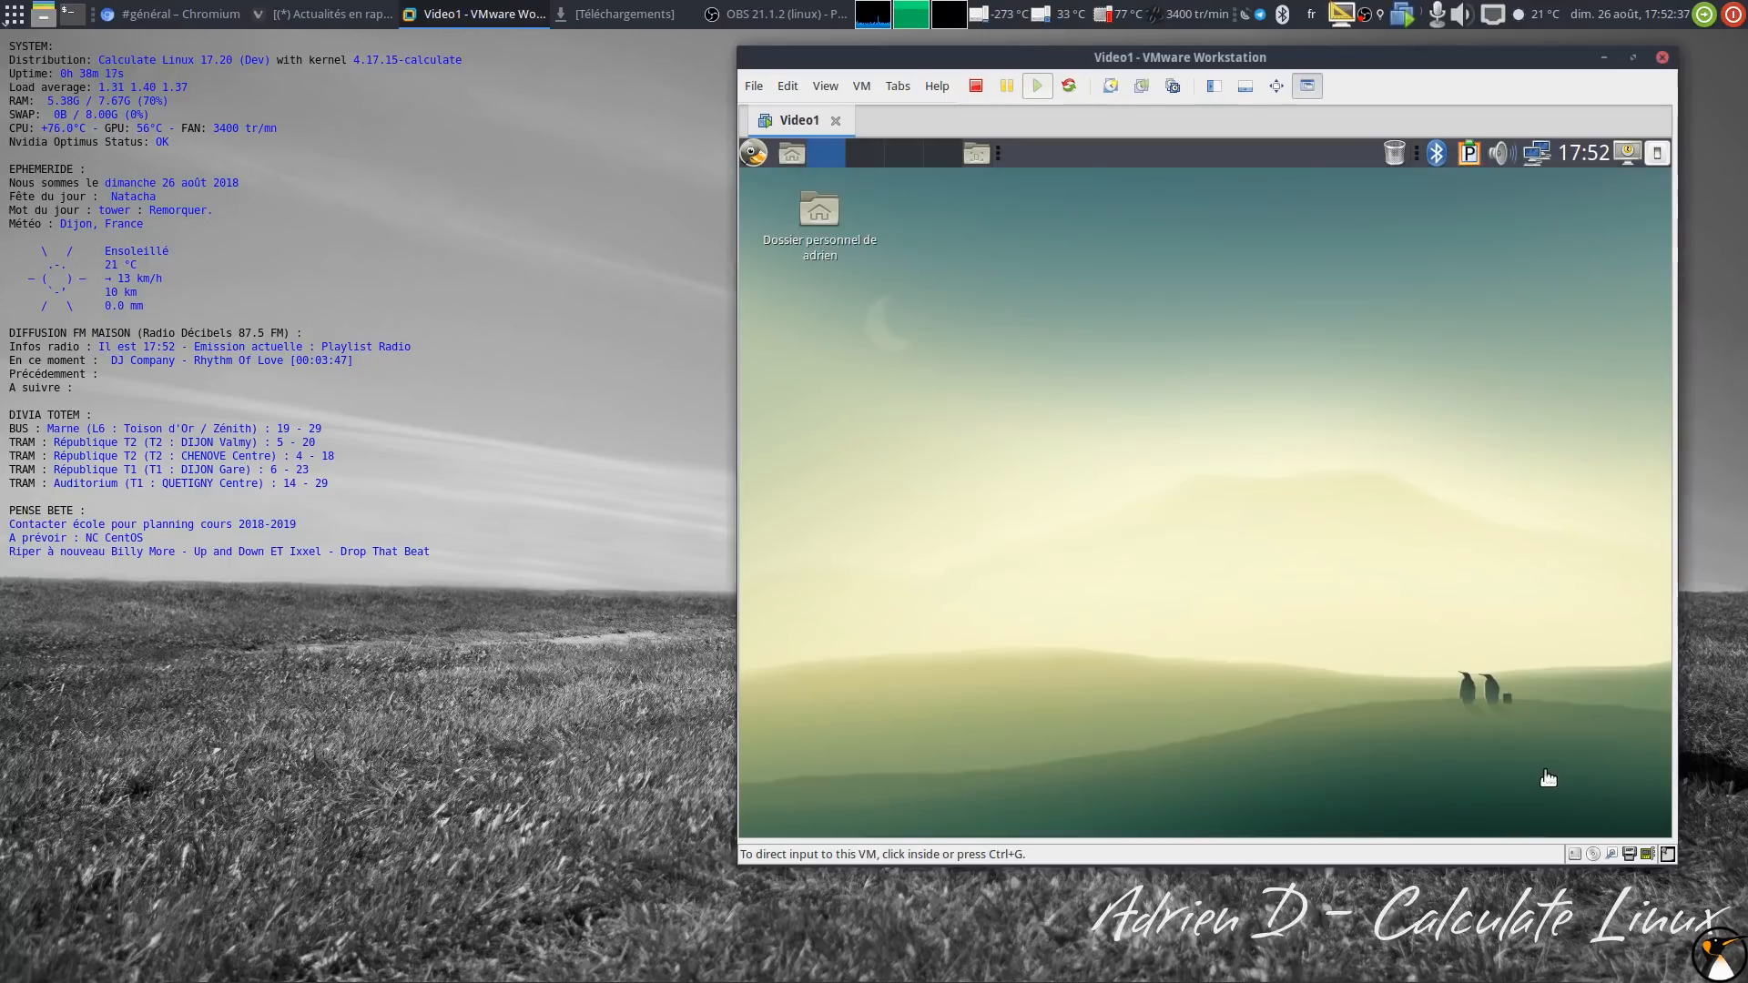
left_click(592, 18)
Step: Shrink and re-enlarge the VM window so the guest desktop autofits, then open the guest's main menu
left_click_drag(865, 182, 438, 178)
left_click_drag(1058, 57, 879, 73)
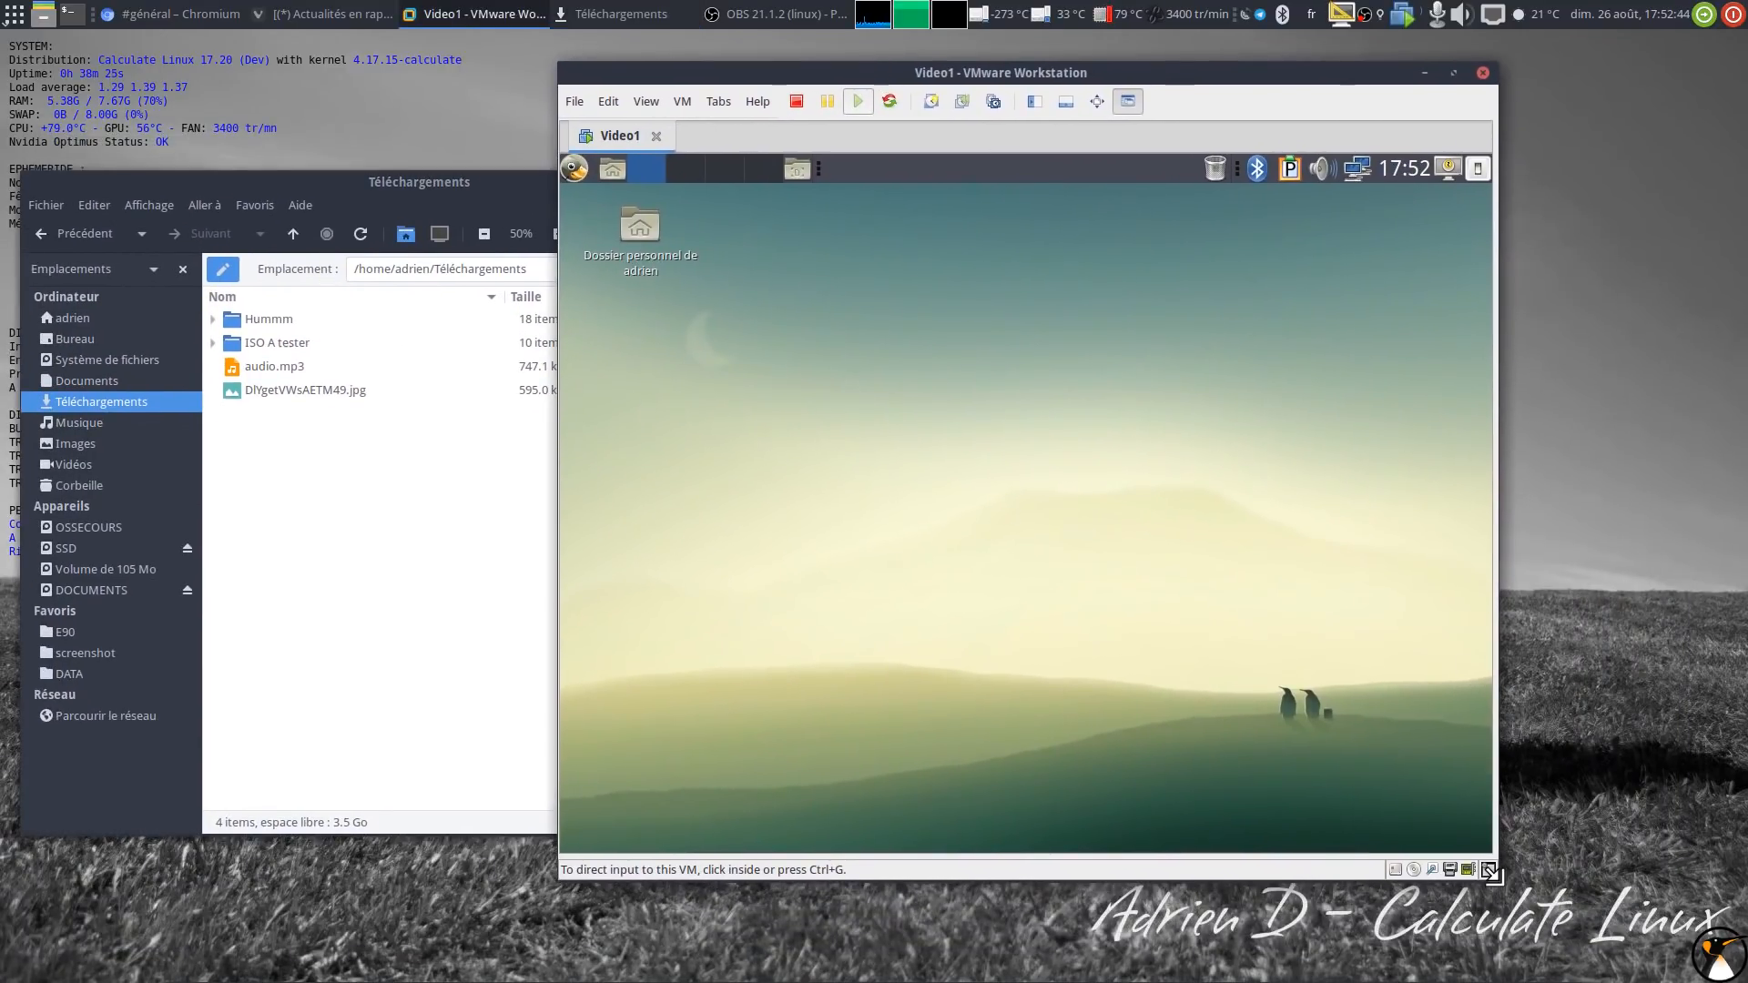
left_click_drag(1491, 872, 1191, 650)
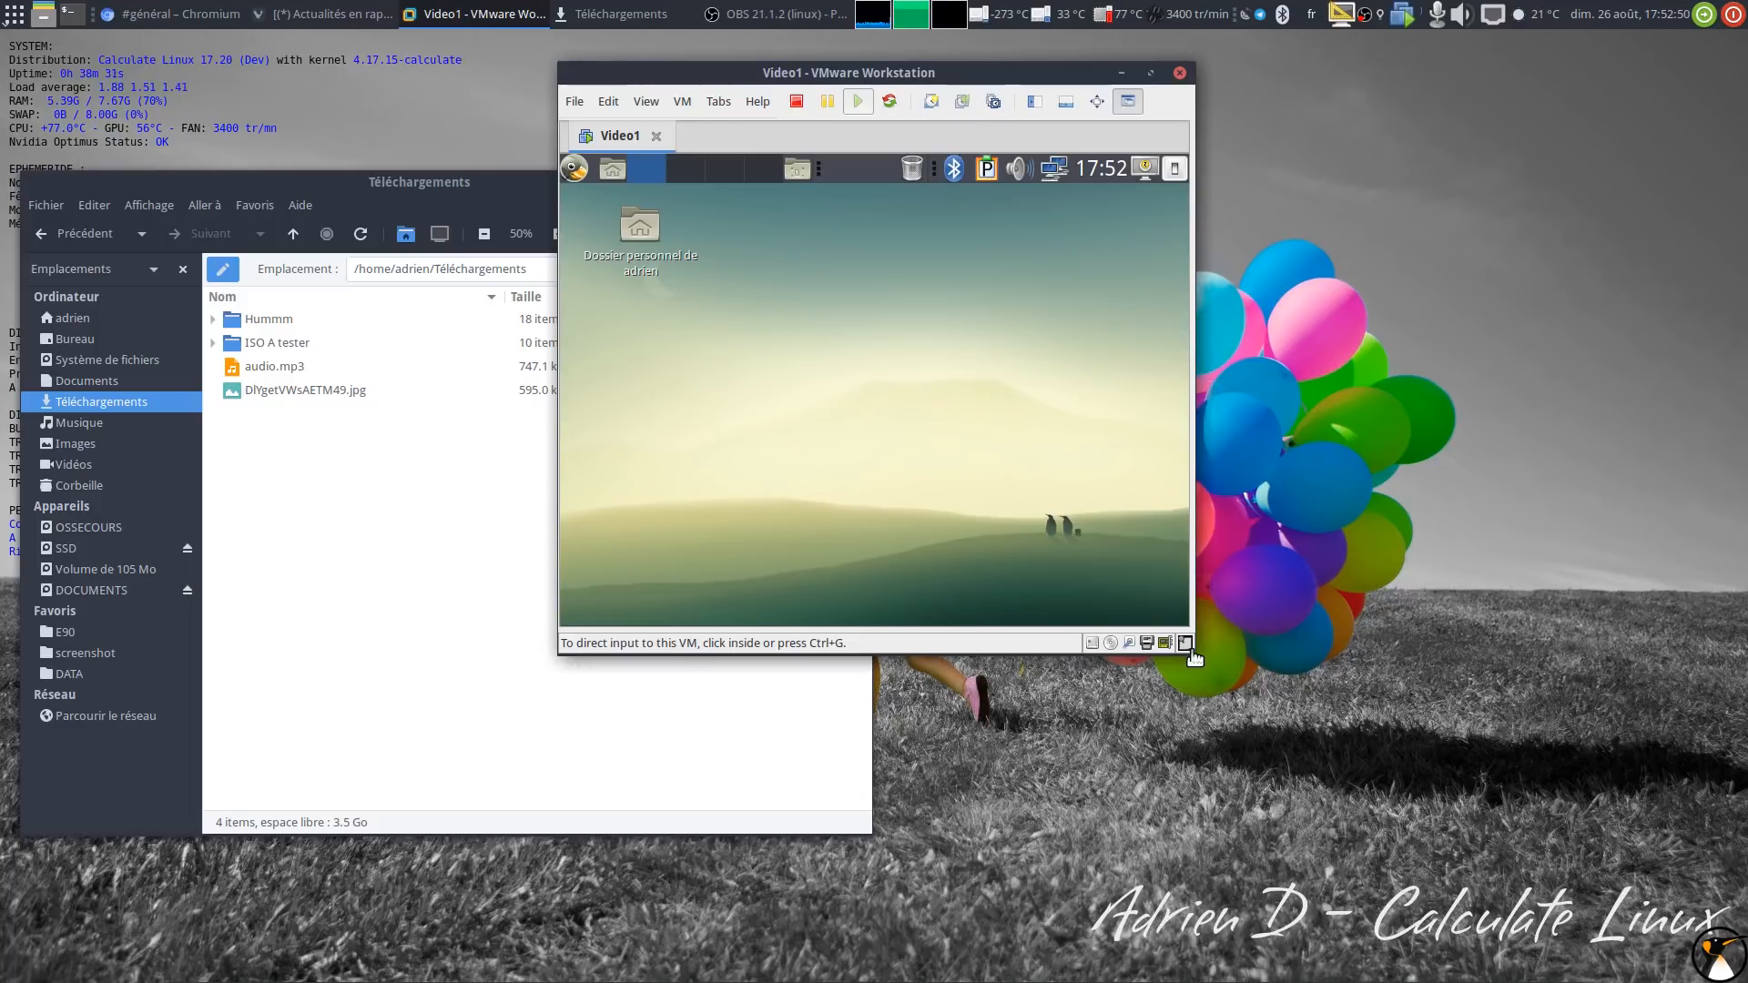
left_click_drag(1194, 654, 1475, 773)
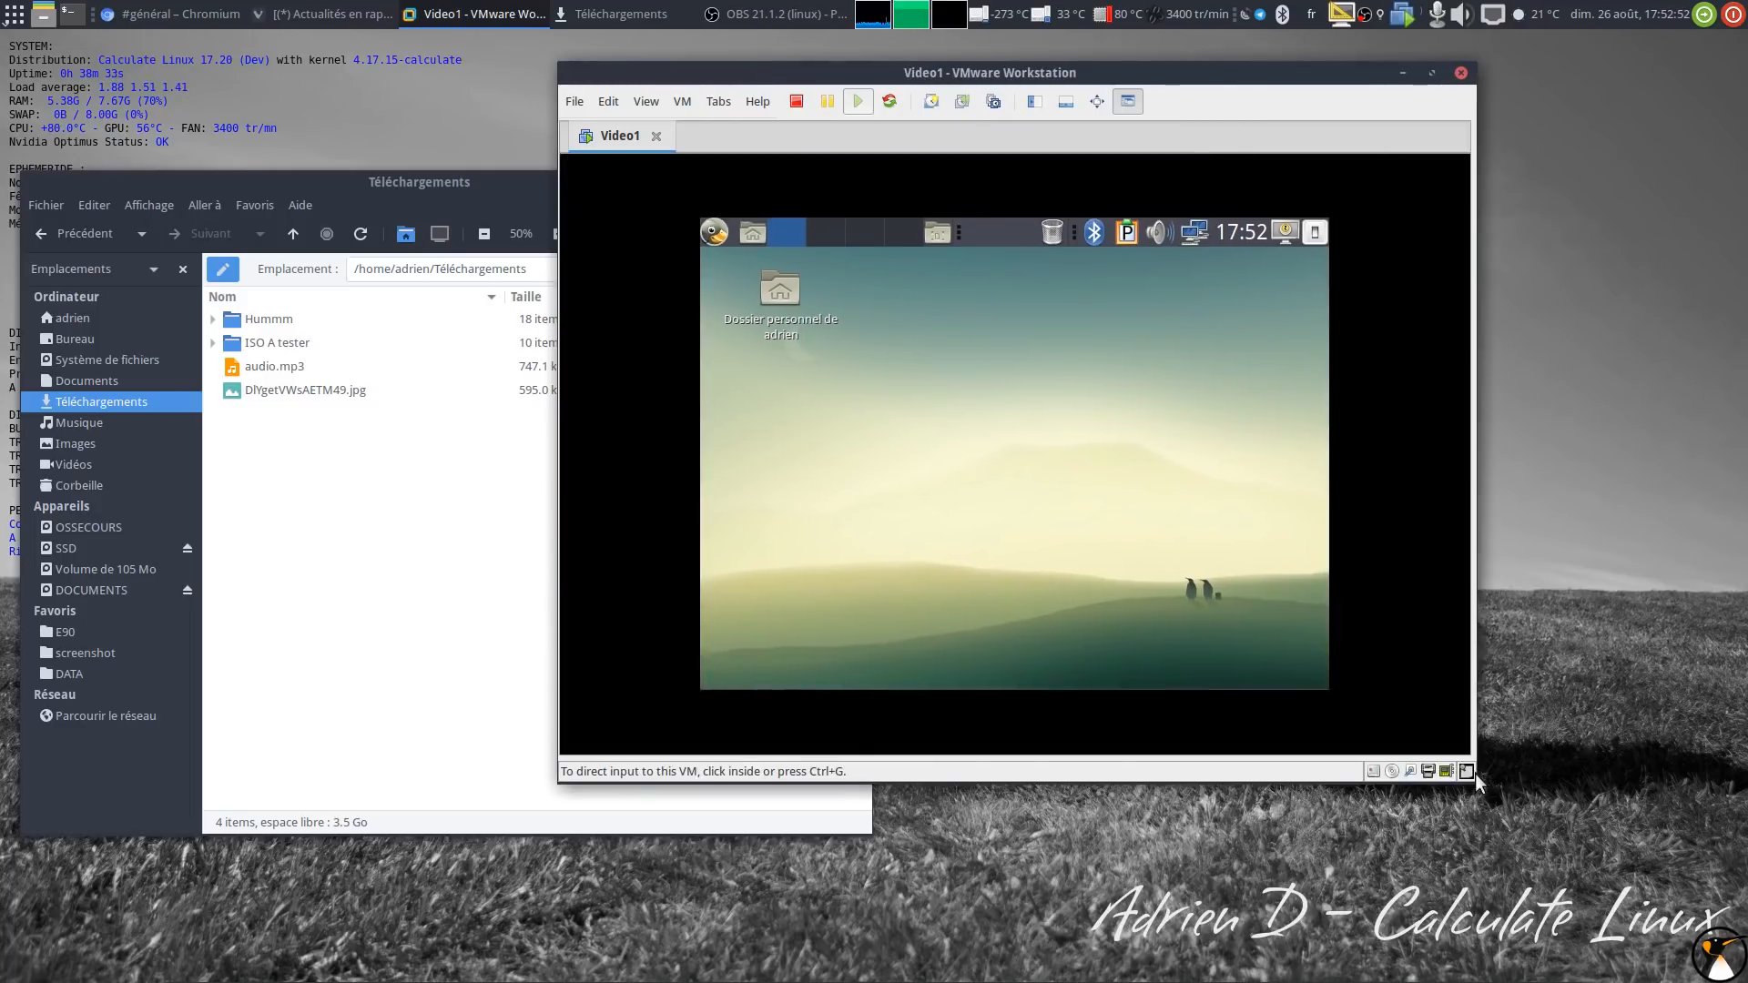
left_click(597, 186)
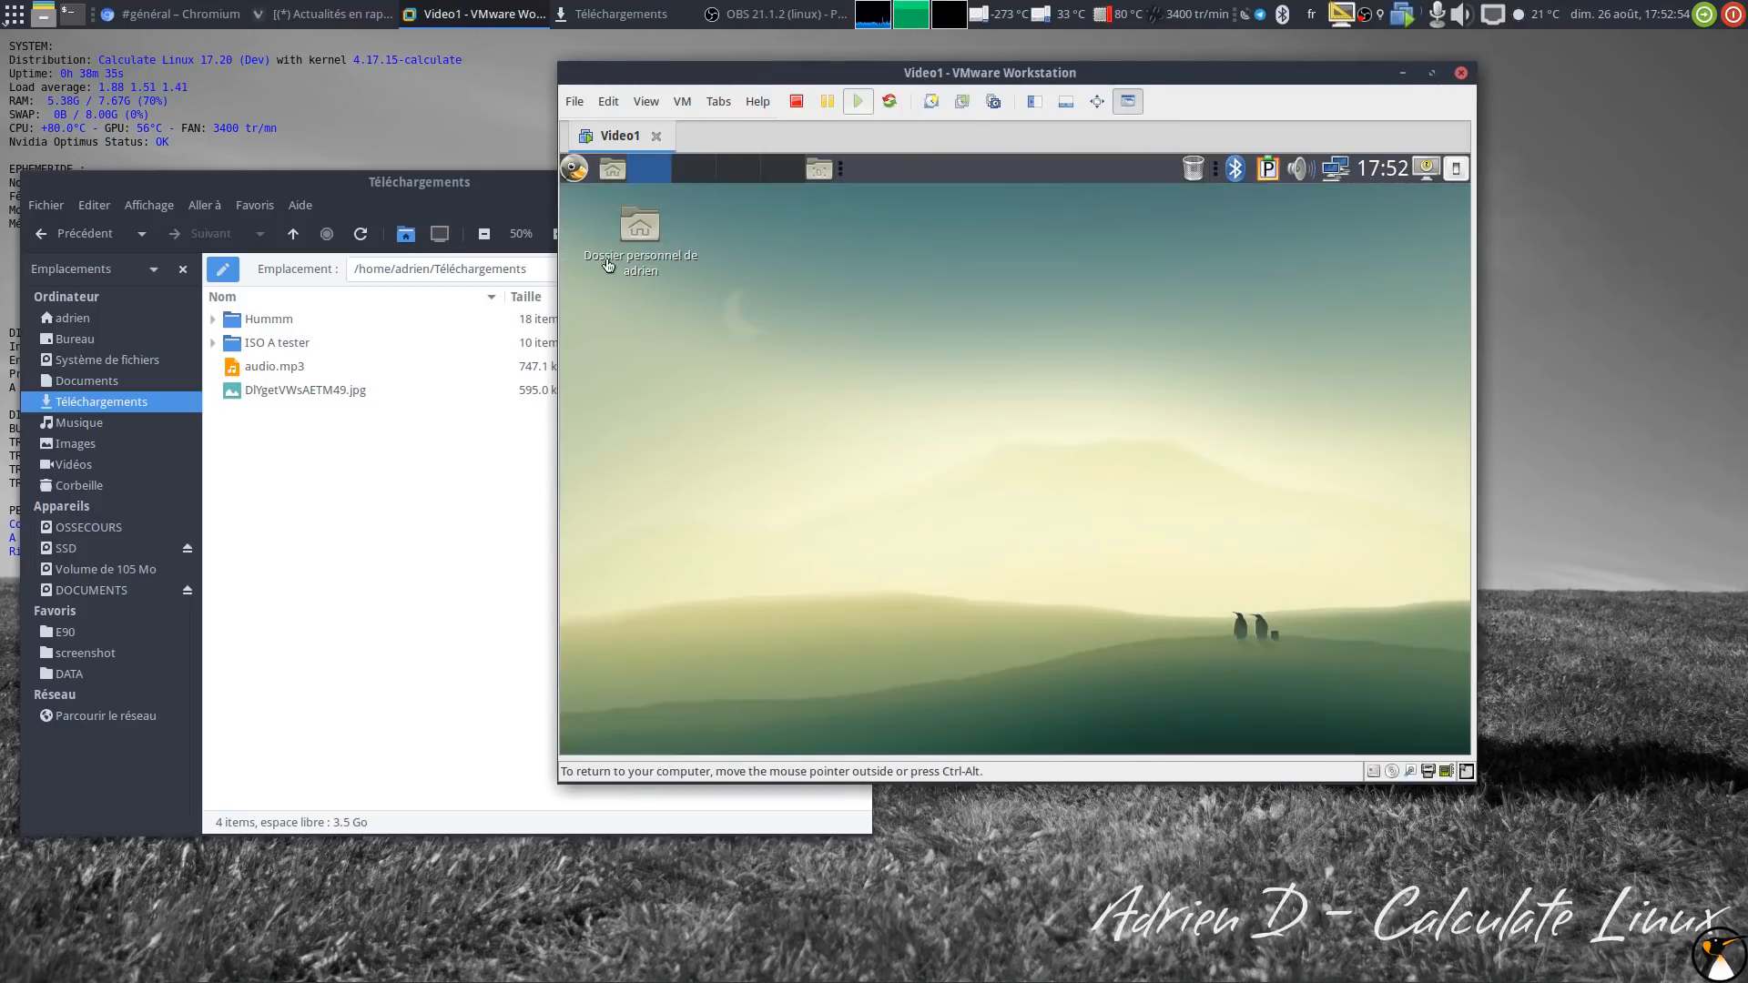
left_click(574, 169)
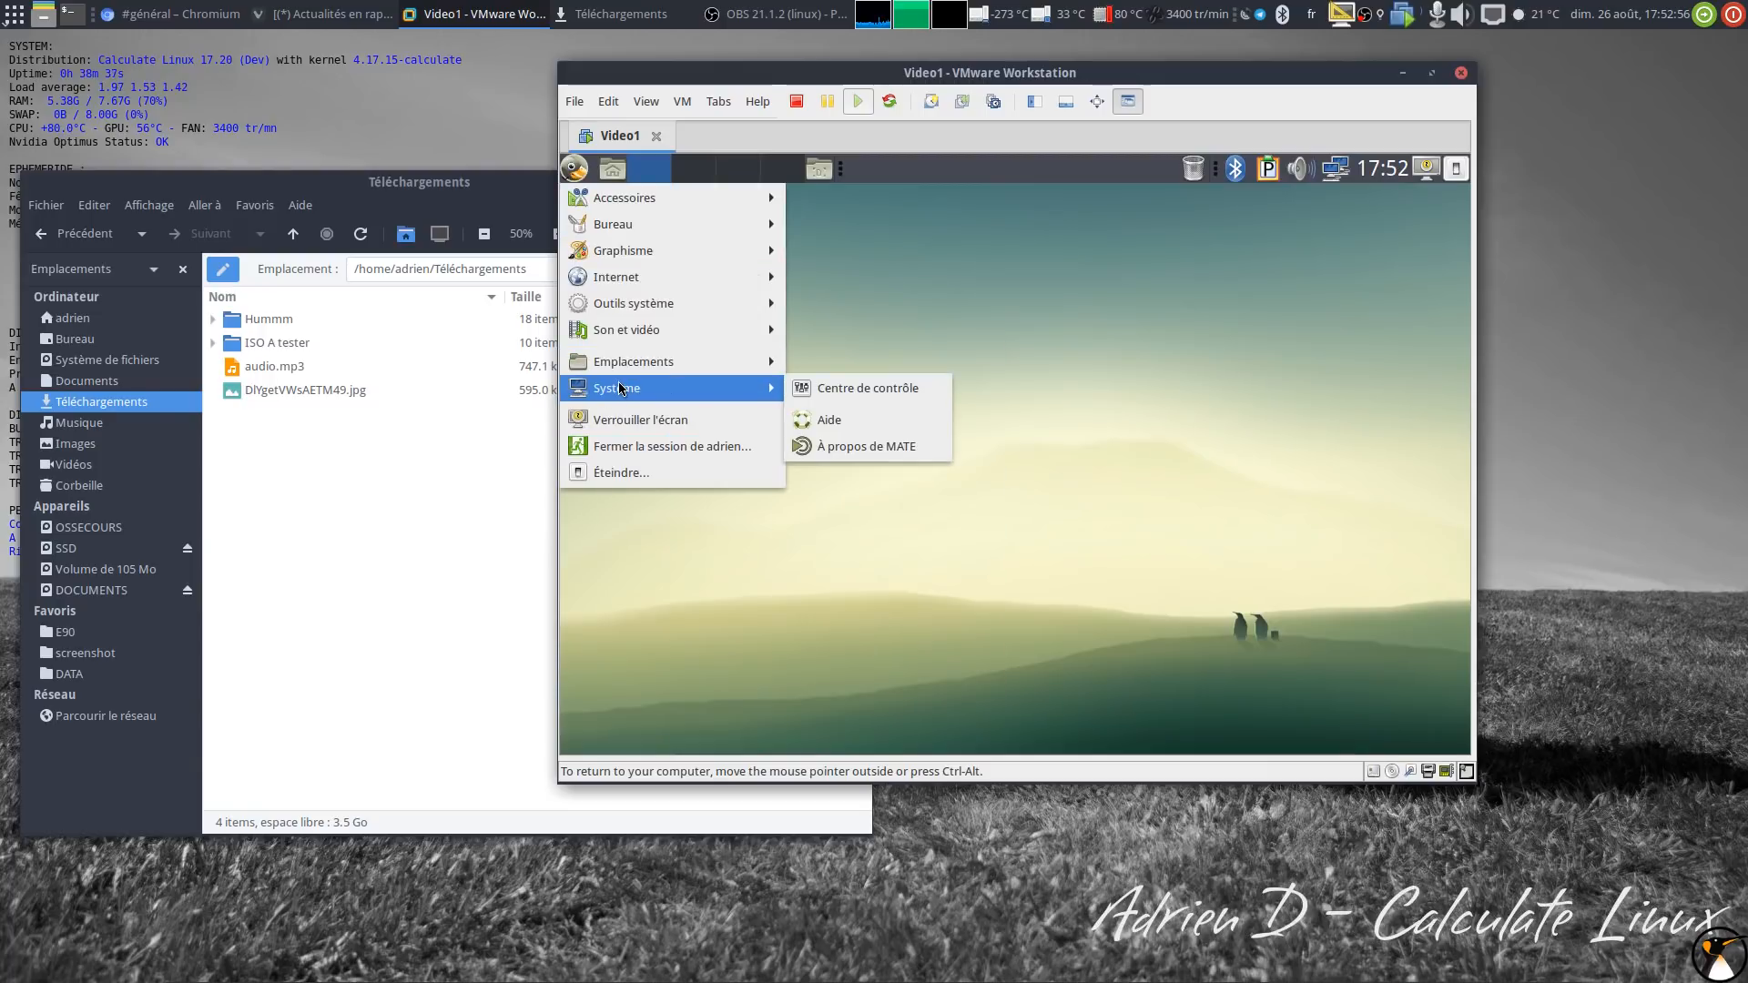
left_click(899, 400)
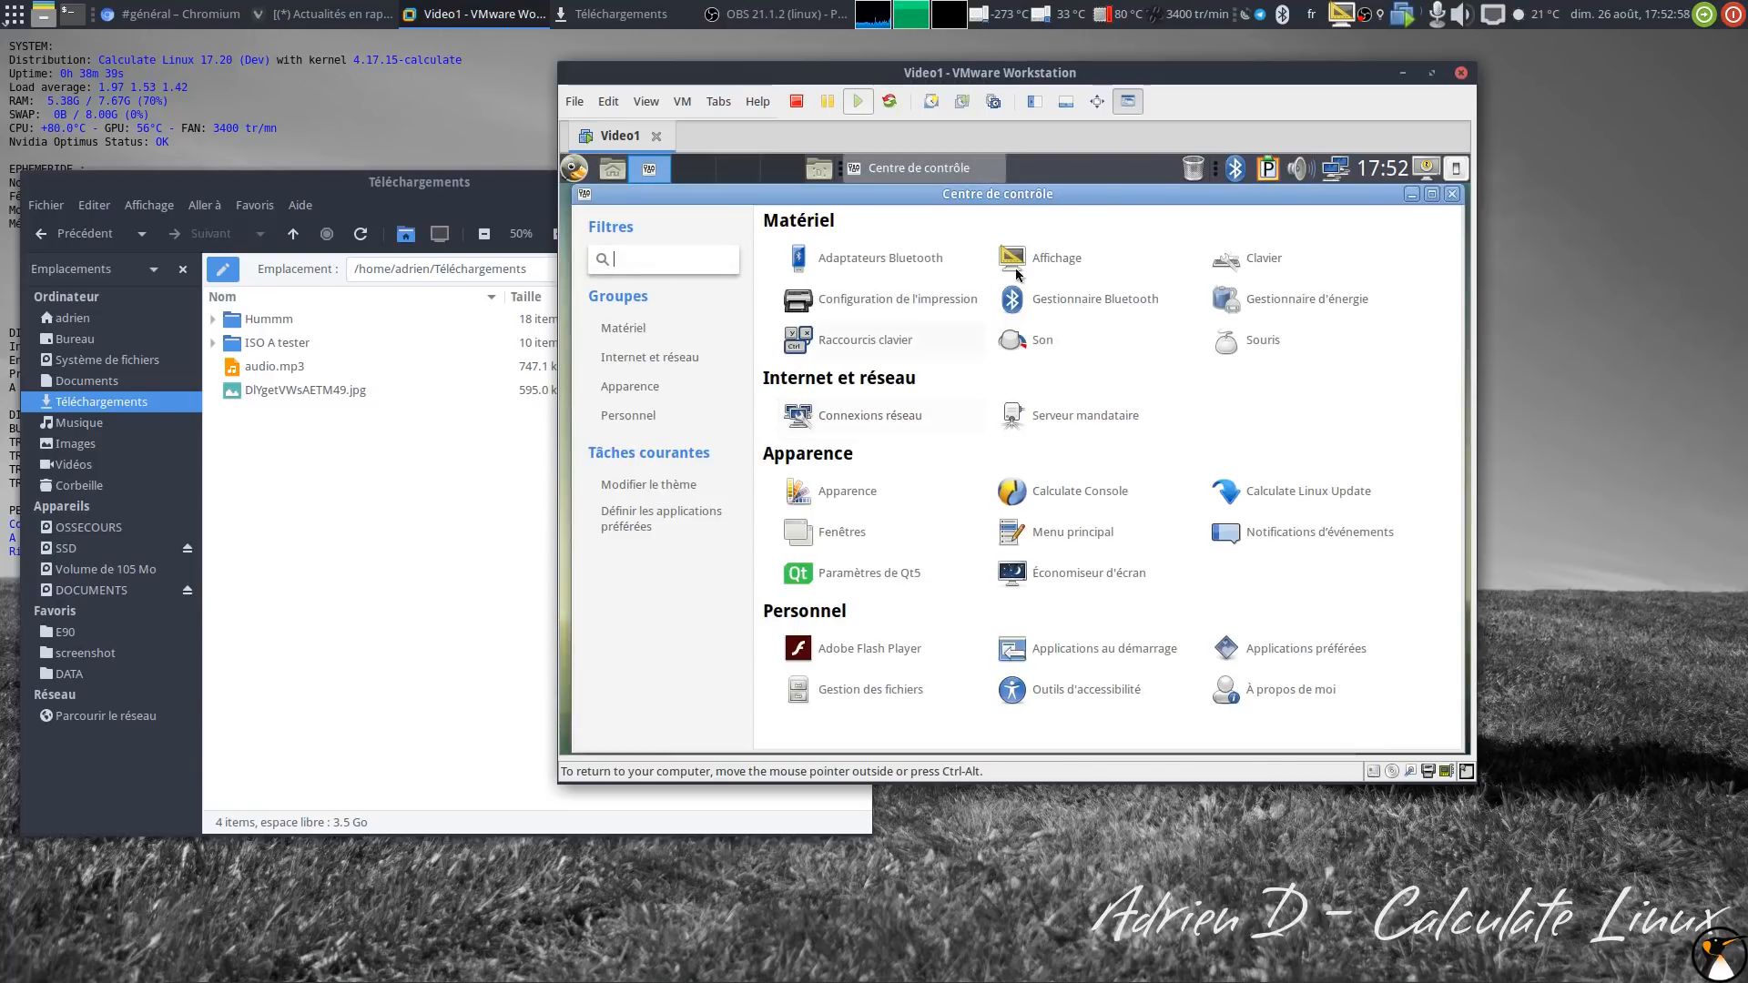
left_click(1042, 263)
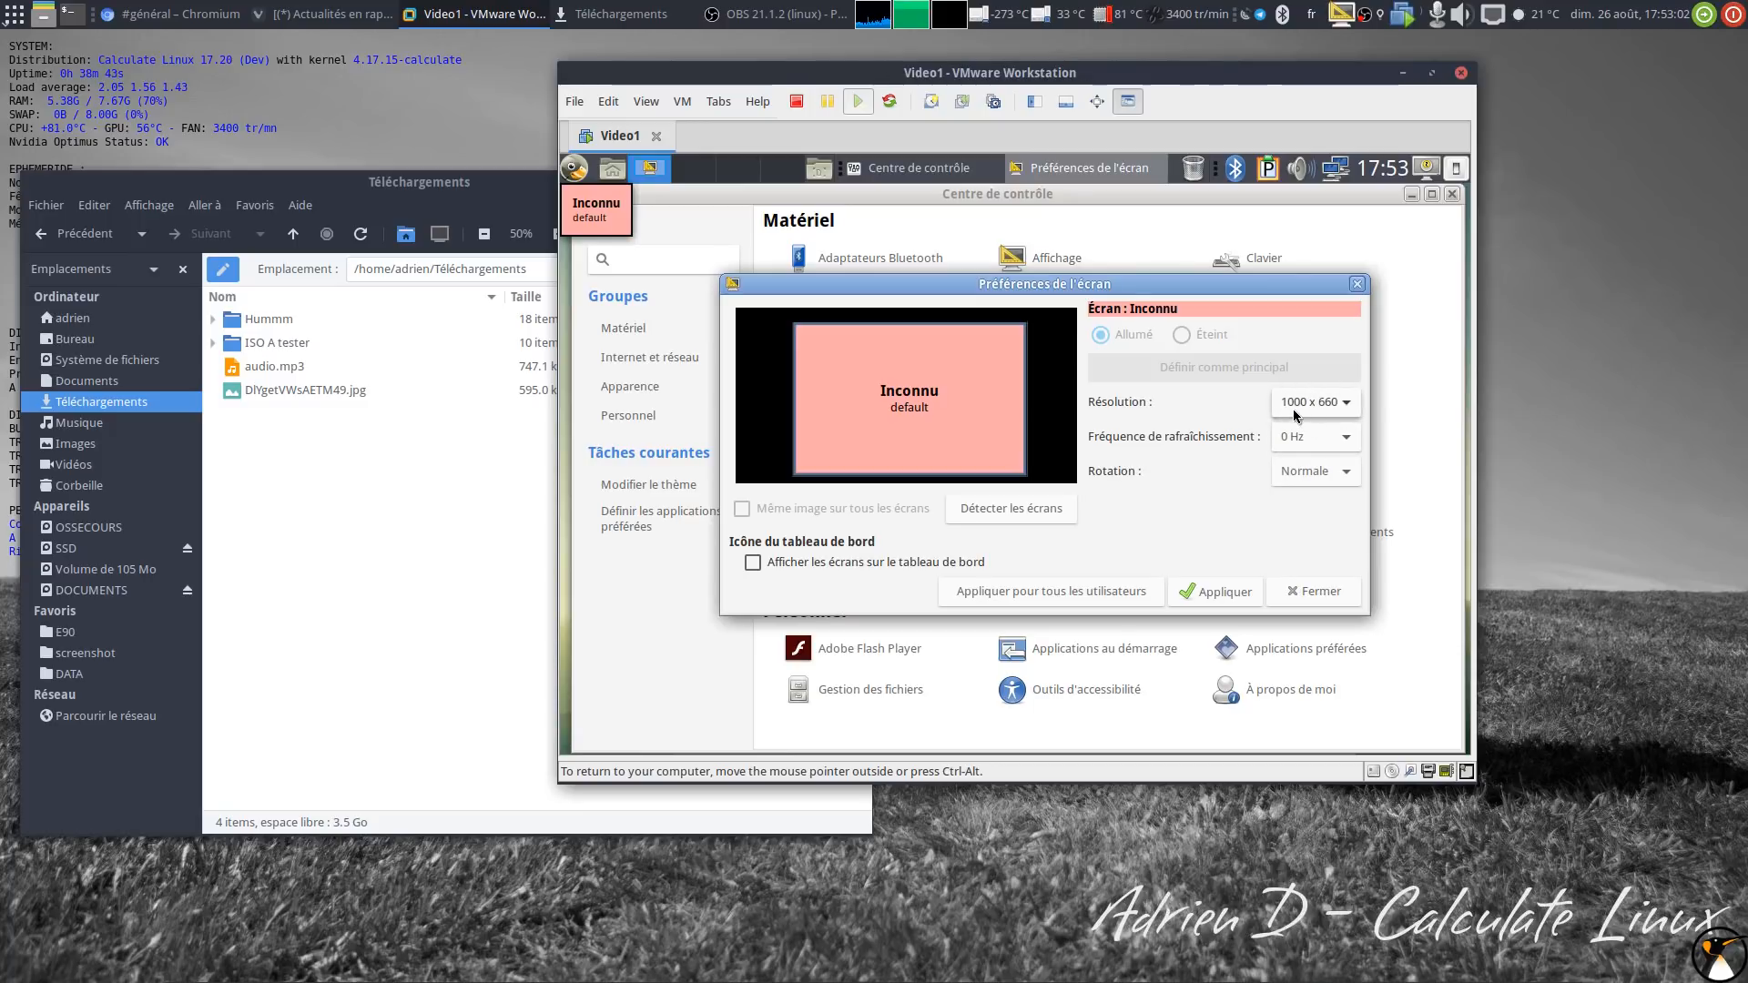
left_click(1330, 415)
scroll(1330, 406, "up", 2)
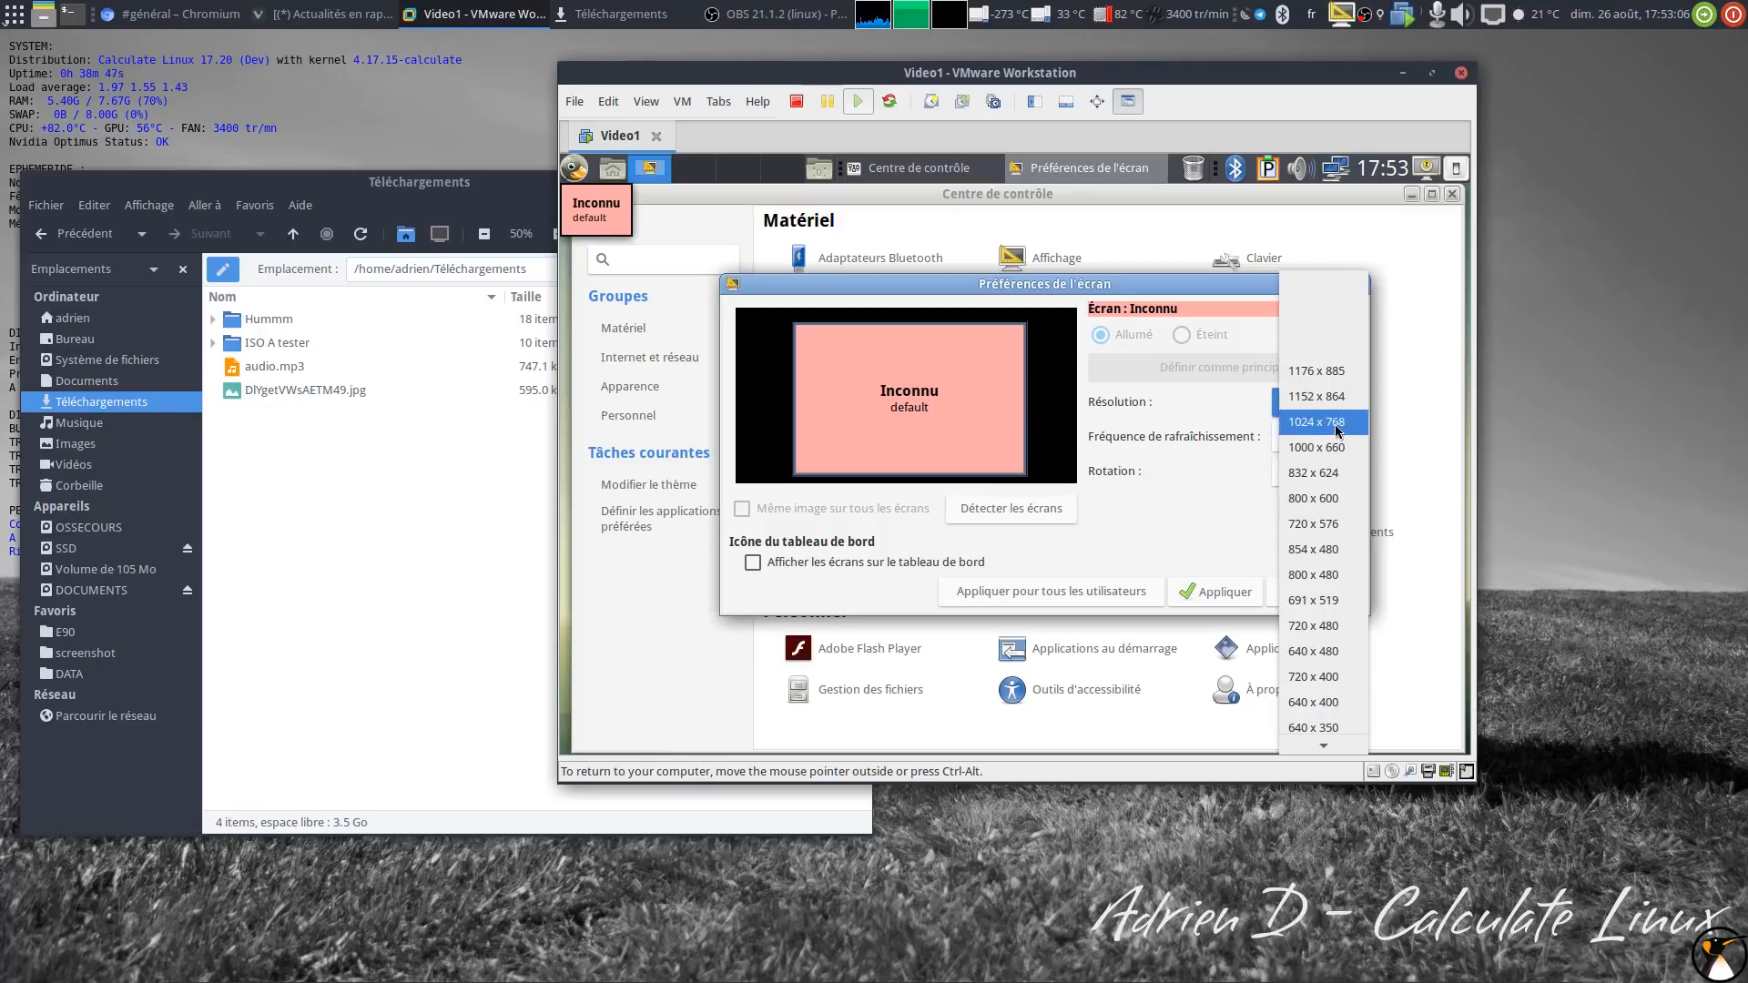
left_click(1178, 474)
left_click(1303, 595)
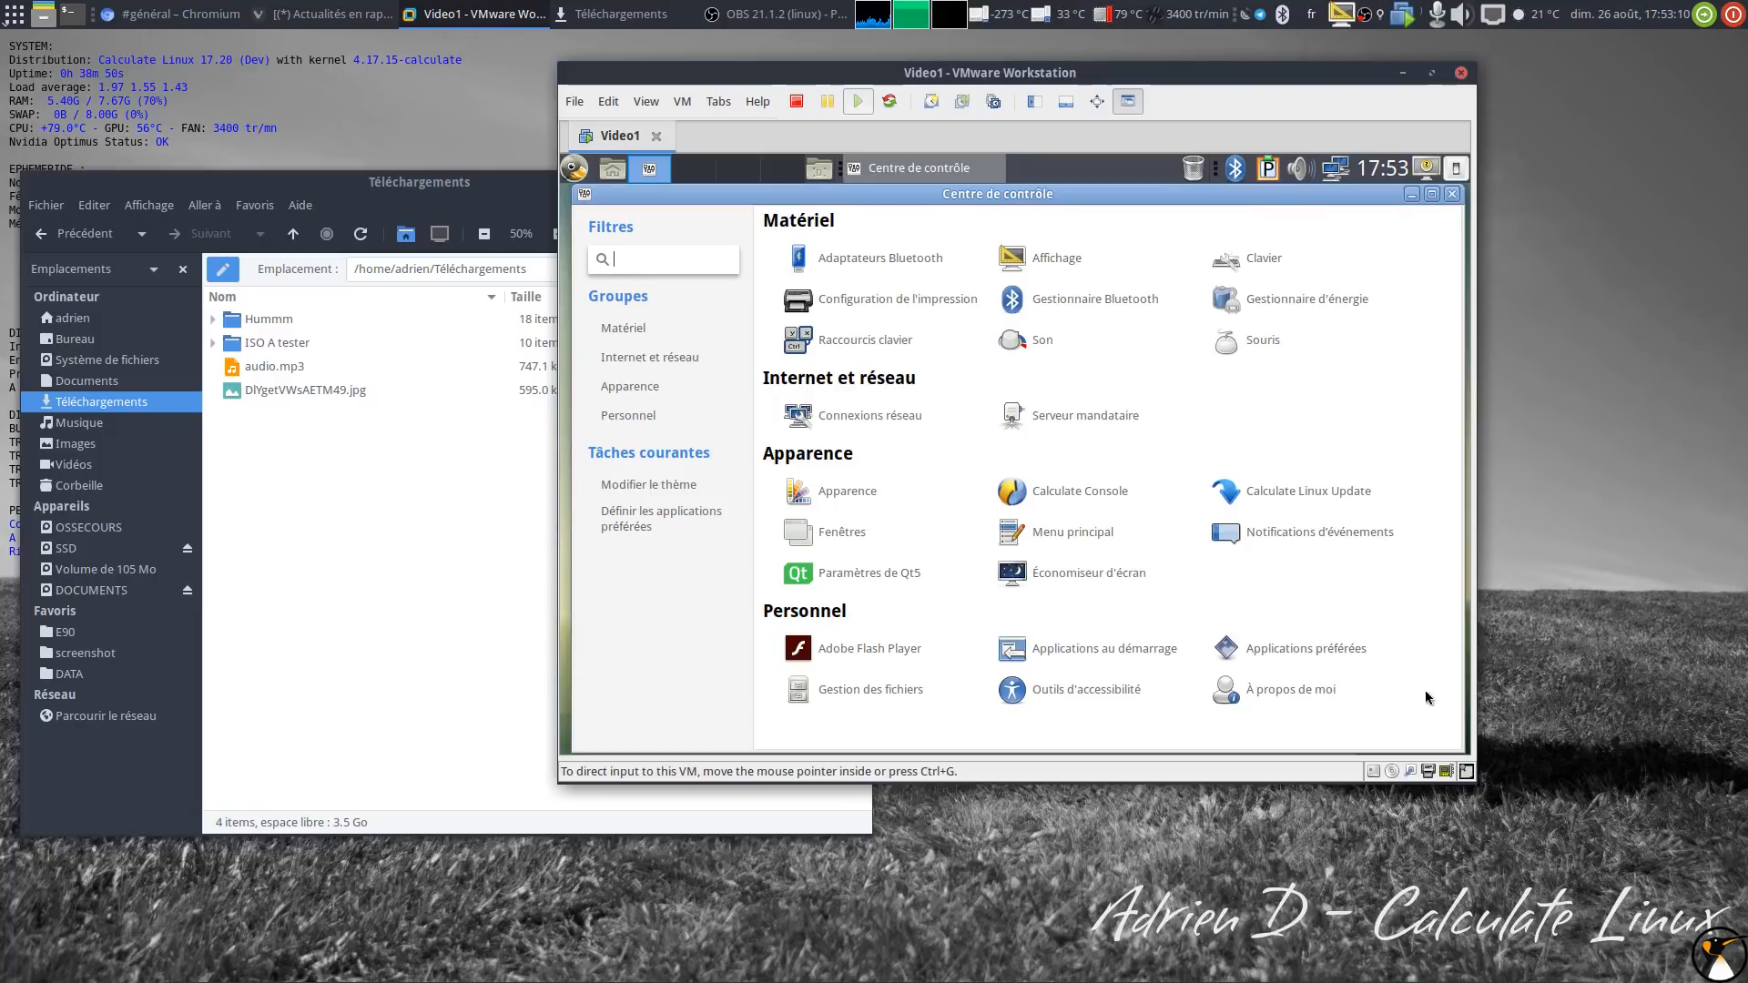
left_click(1451, 195)
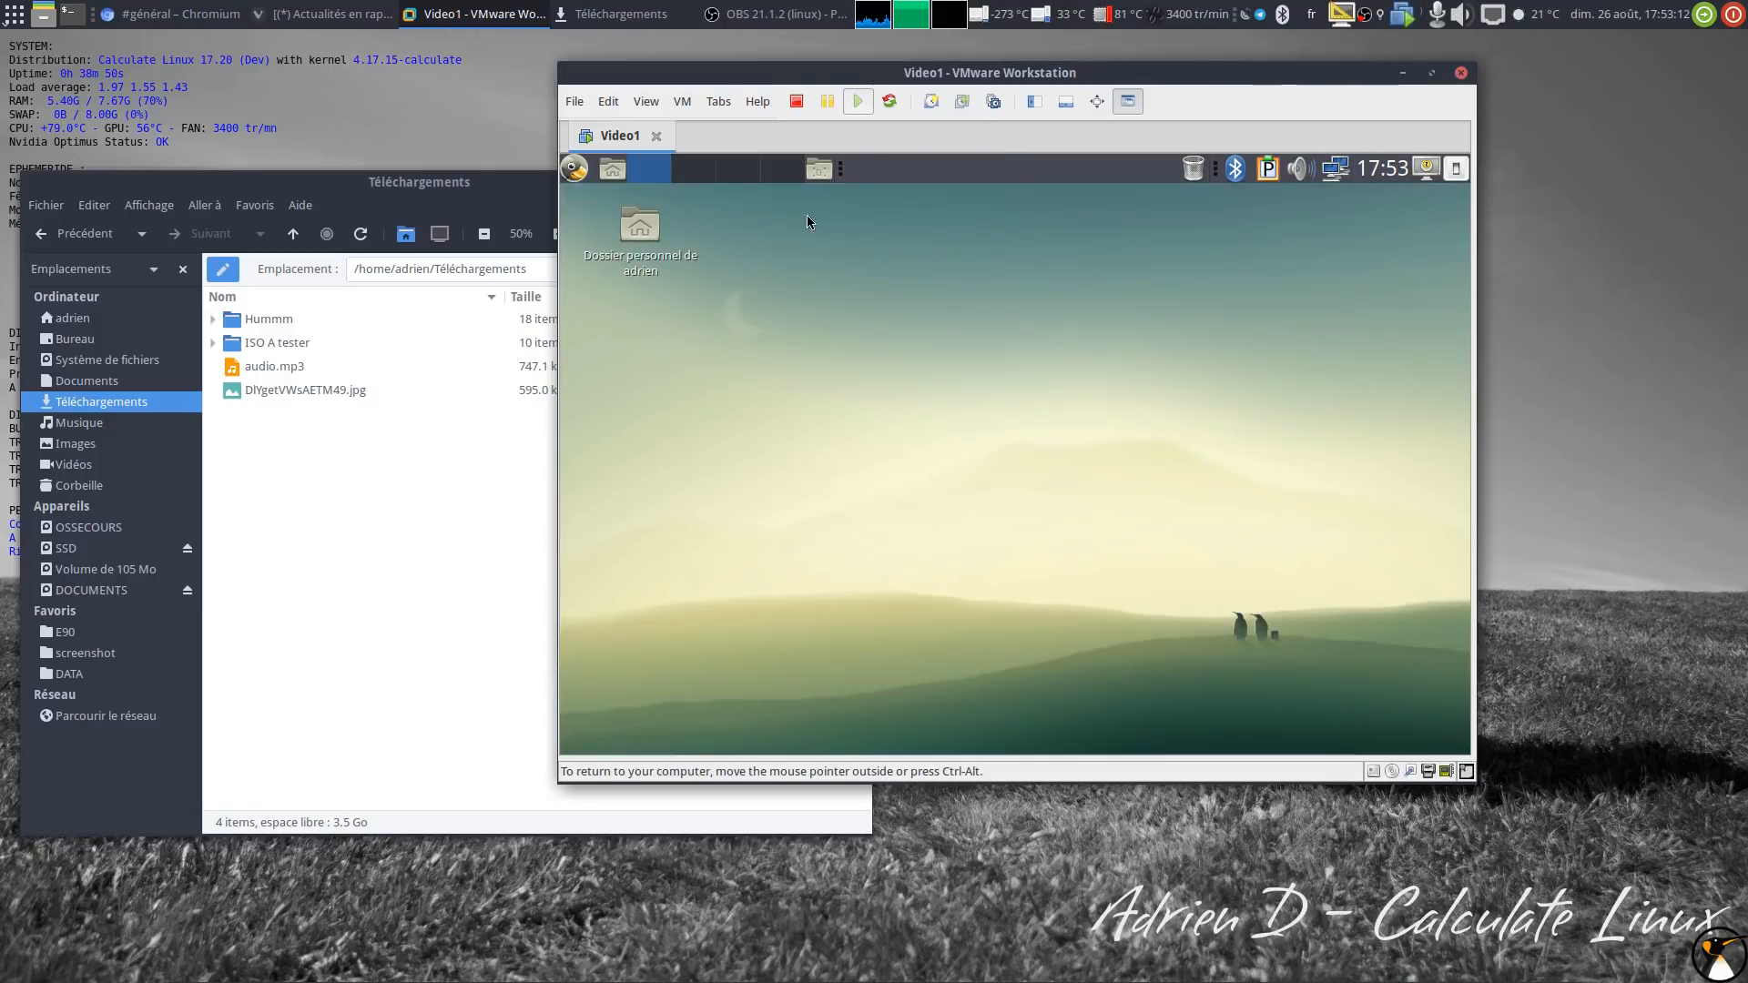
Step: Make the VMware window narrower and taller at the right, and shift the Téléchargements file manager down-left
left_click_drag(794, 73, 829, 78)
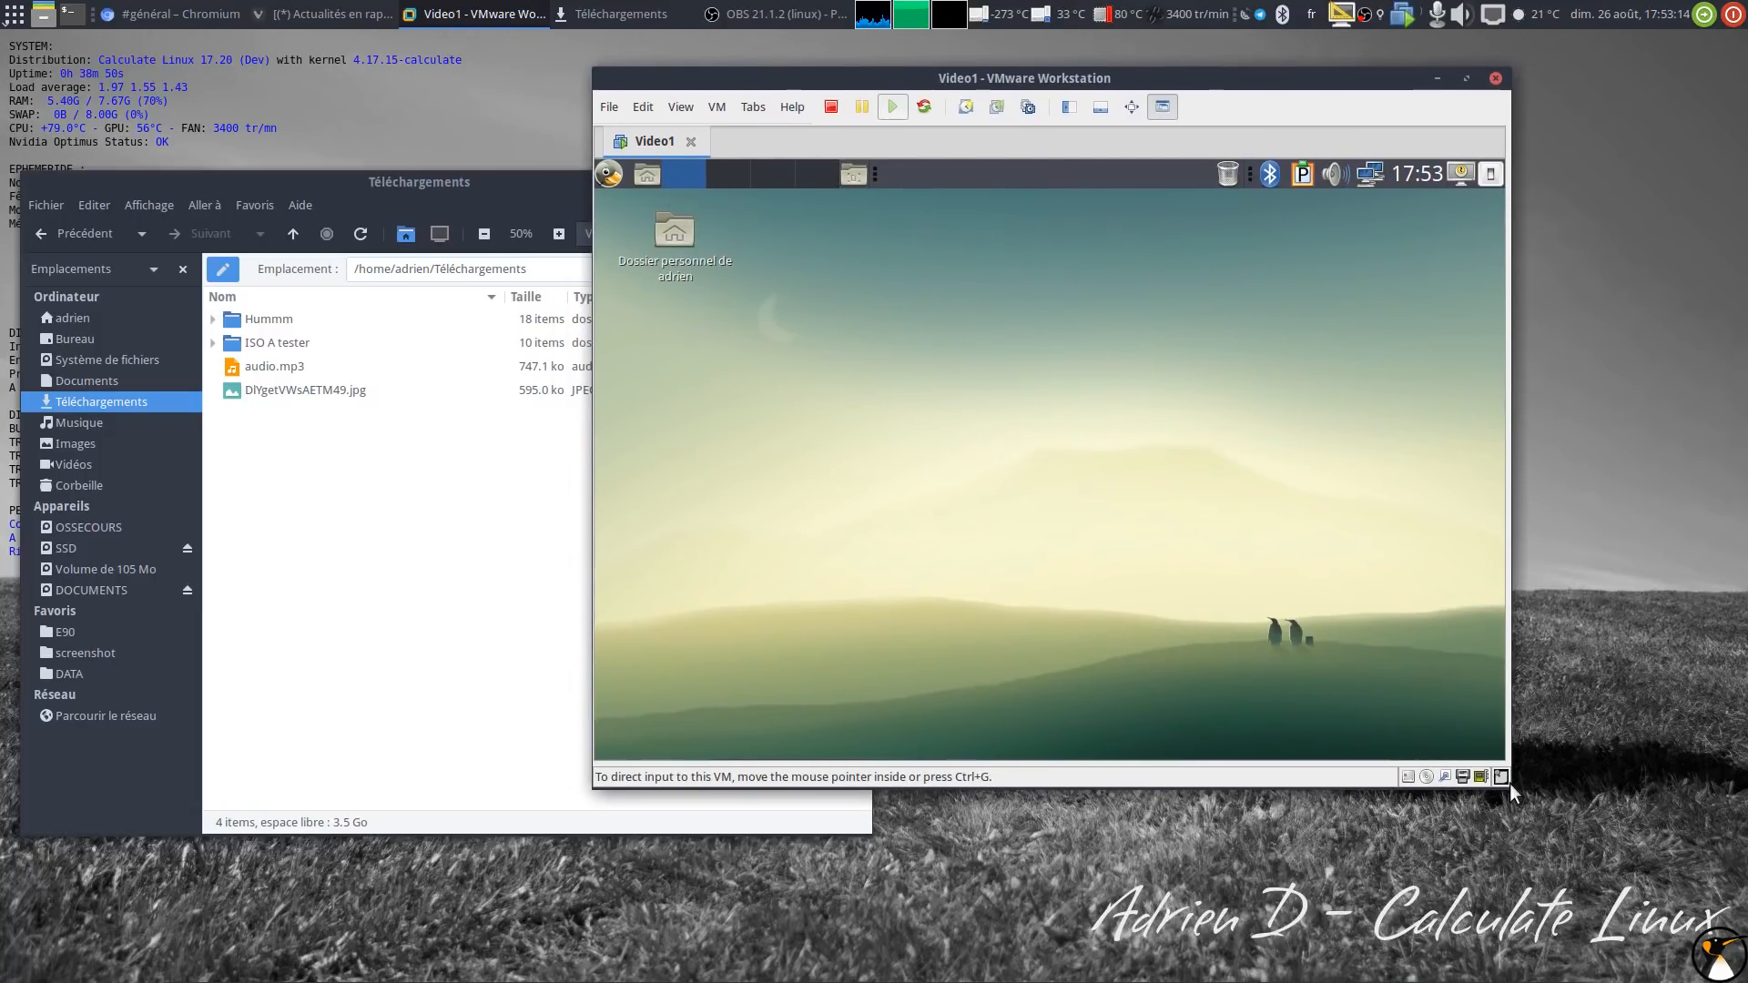
left_click_drag(1510, 783, 1467, 914)
left_click_drag(846, 78, 1004, 72)
left_click_drag(358, 188, 339, 226)
left_click_drag(986, 69, 1042, 70)
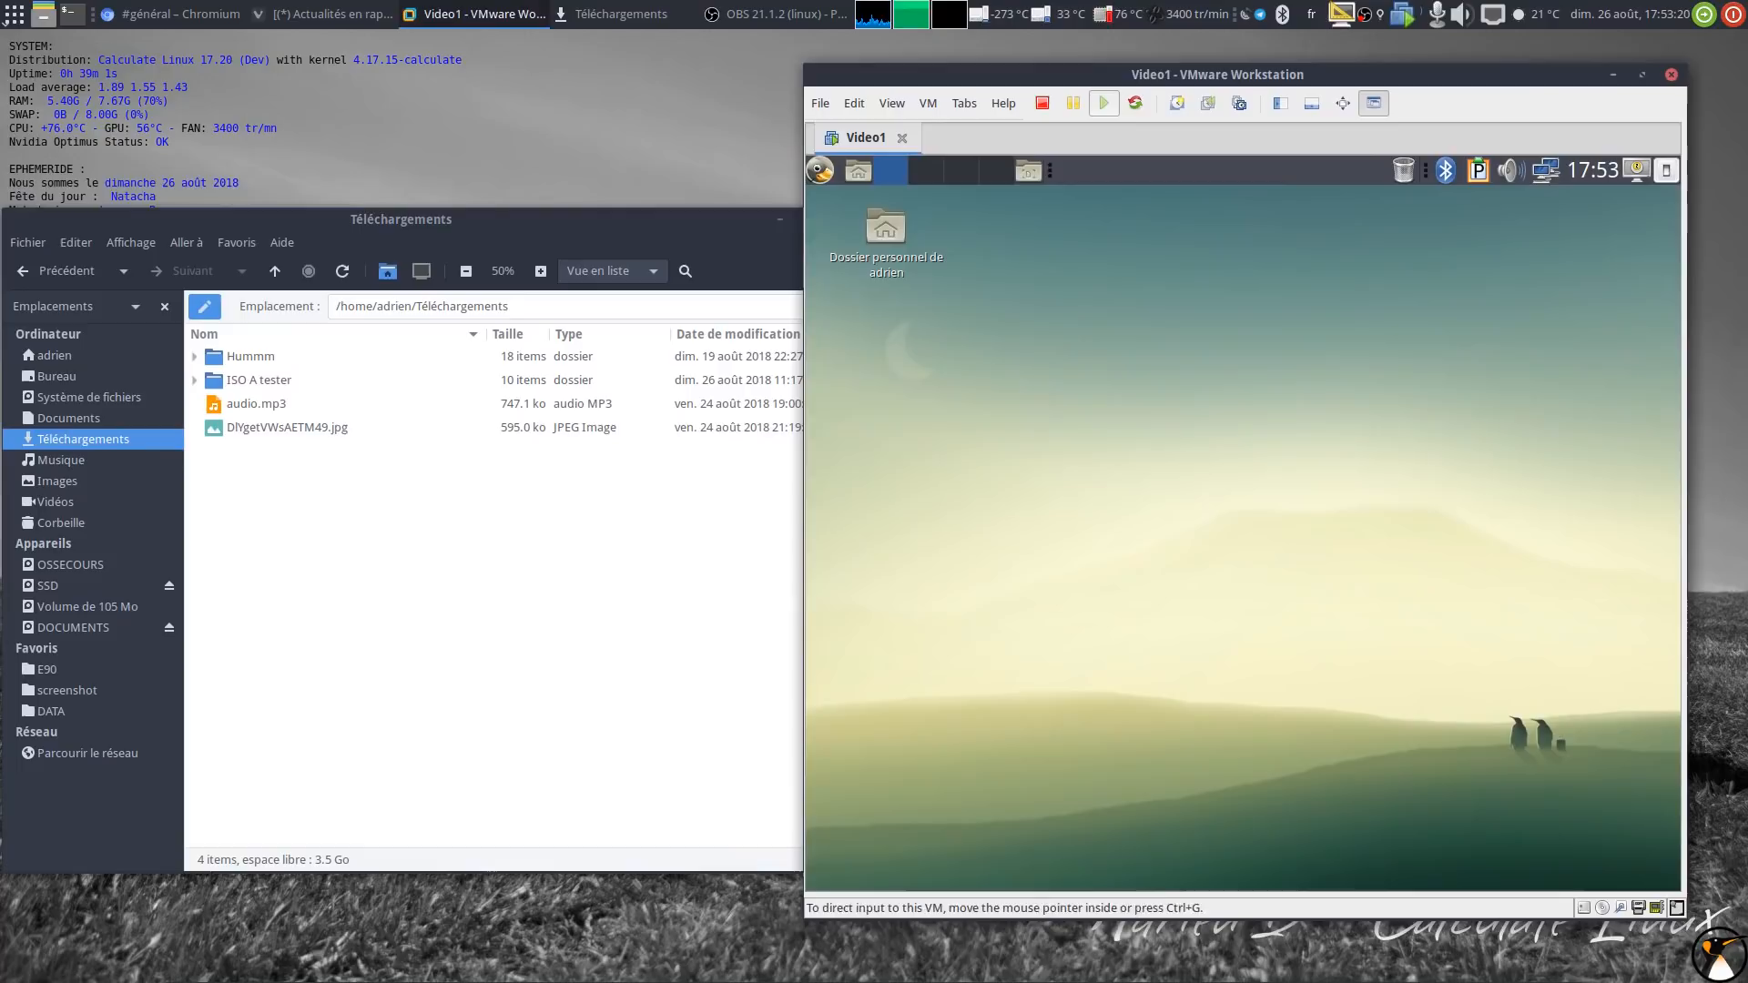
mouse_move(952, 976)
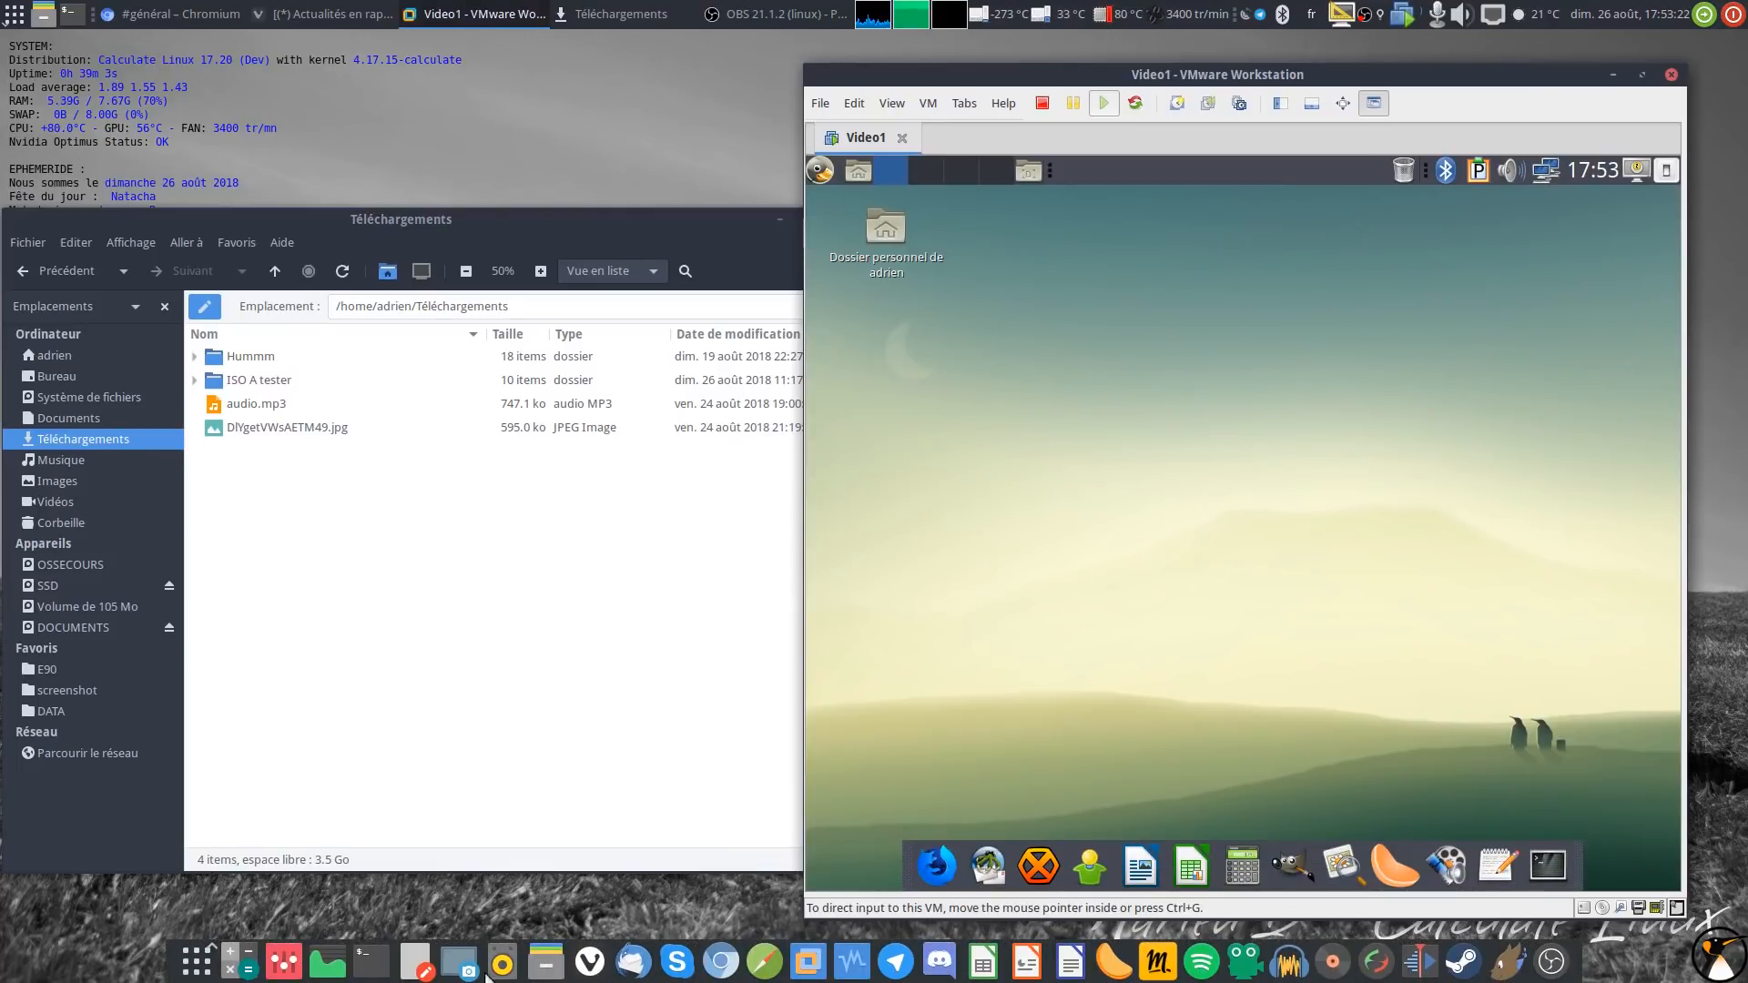
Step: Open Pluma on host and guest, then type 'Texte de la Calculate Hôte' on the host and copy it
left_click(415, 961)
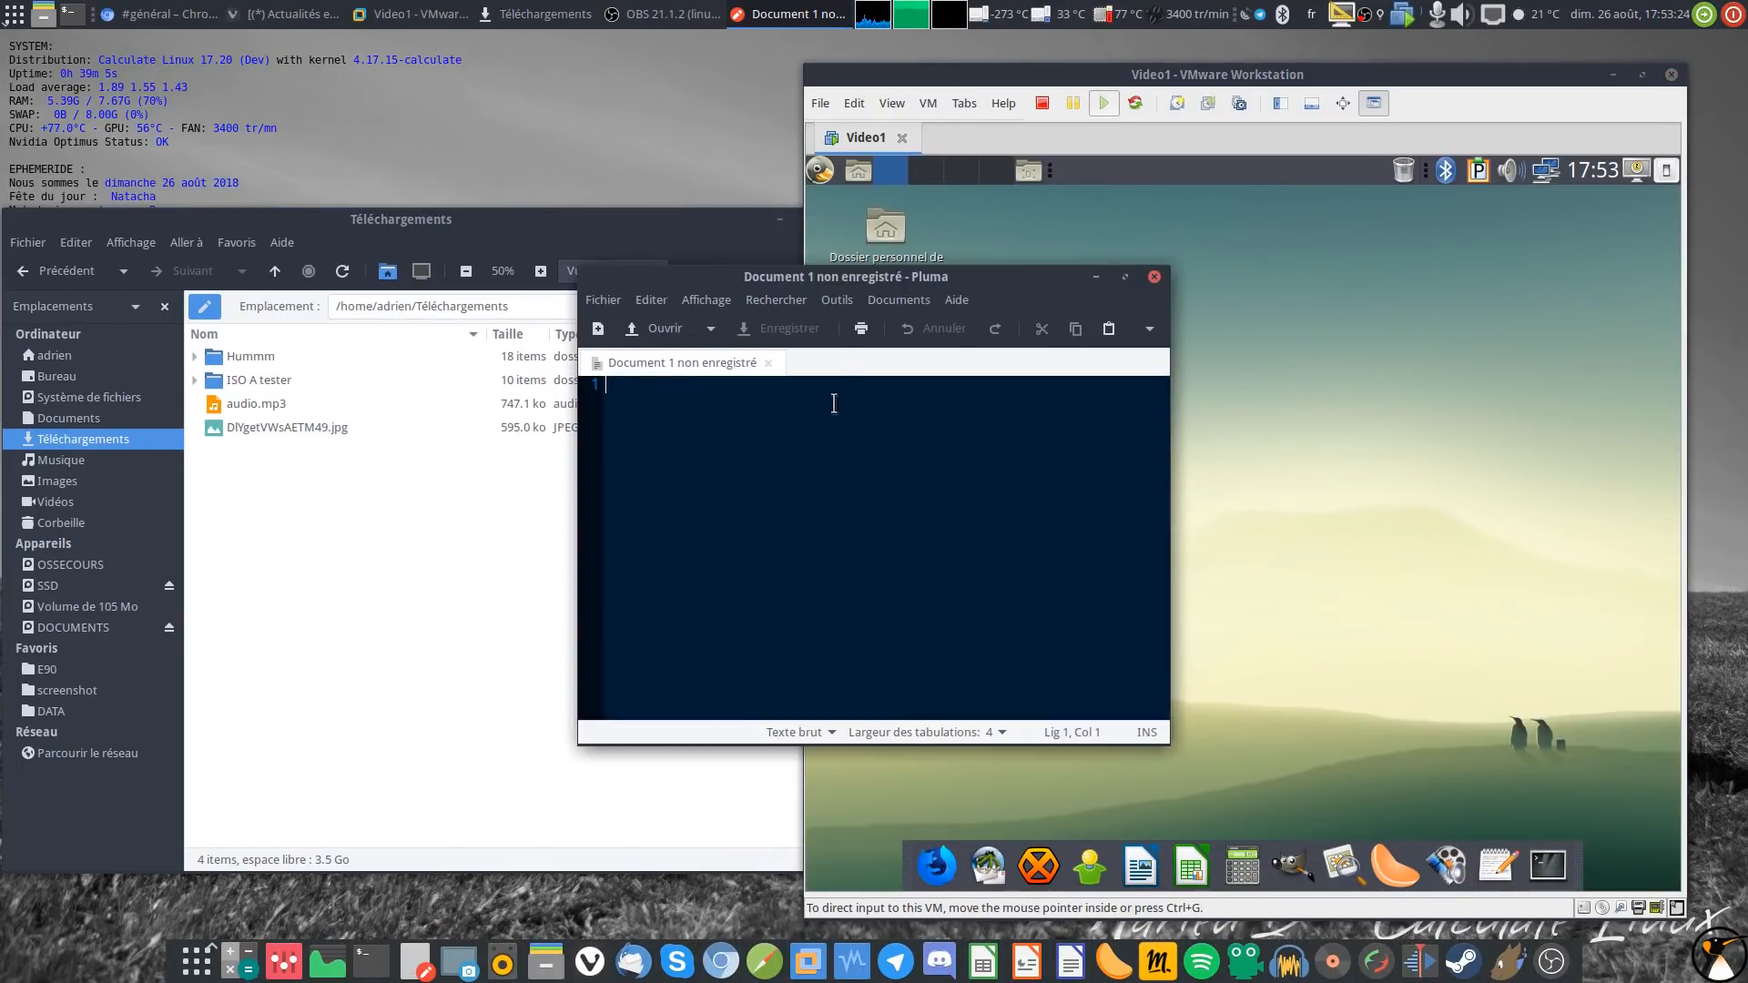
left_click_drag(897, 276, 430, 391)
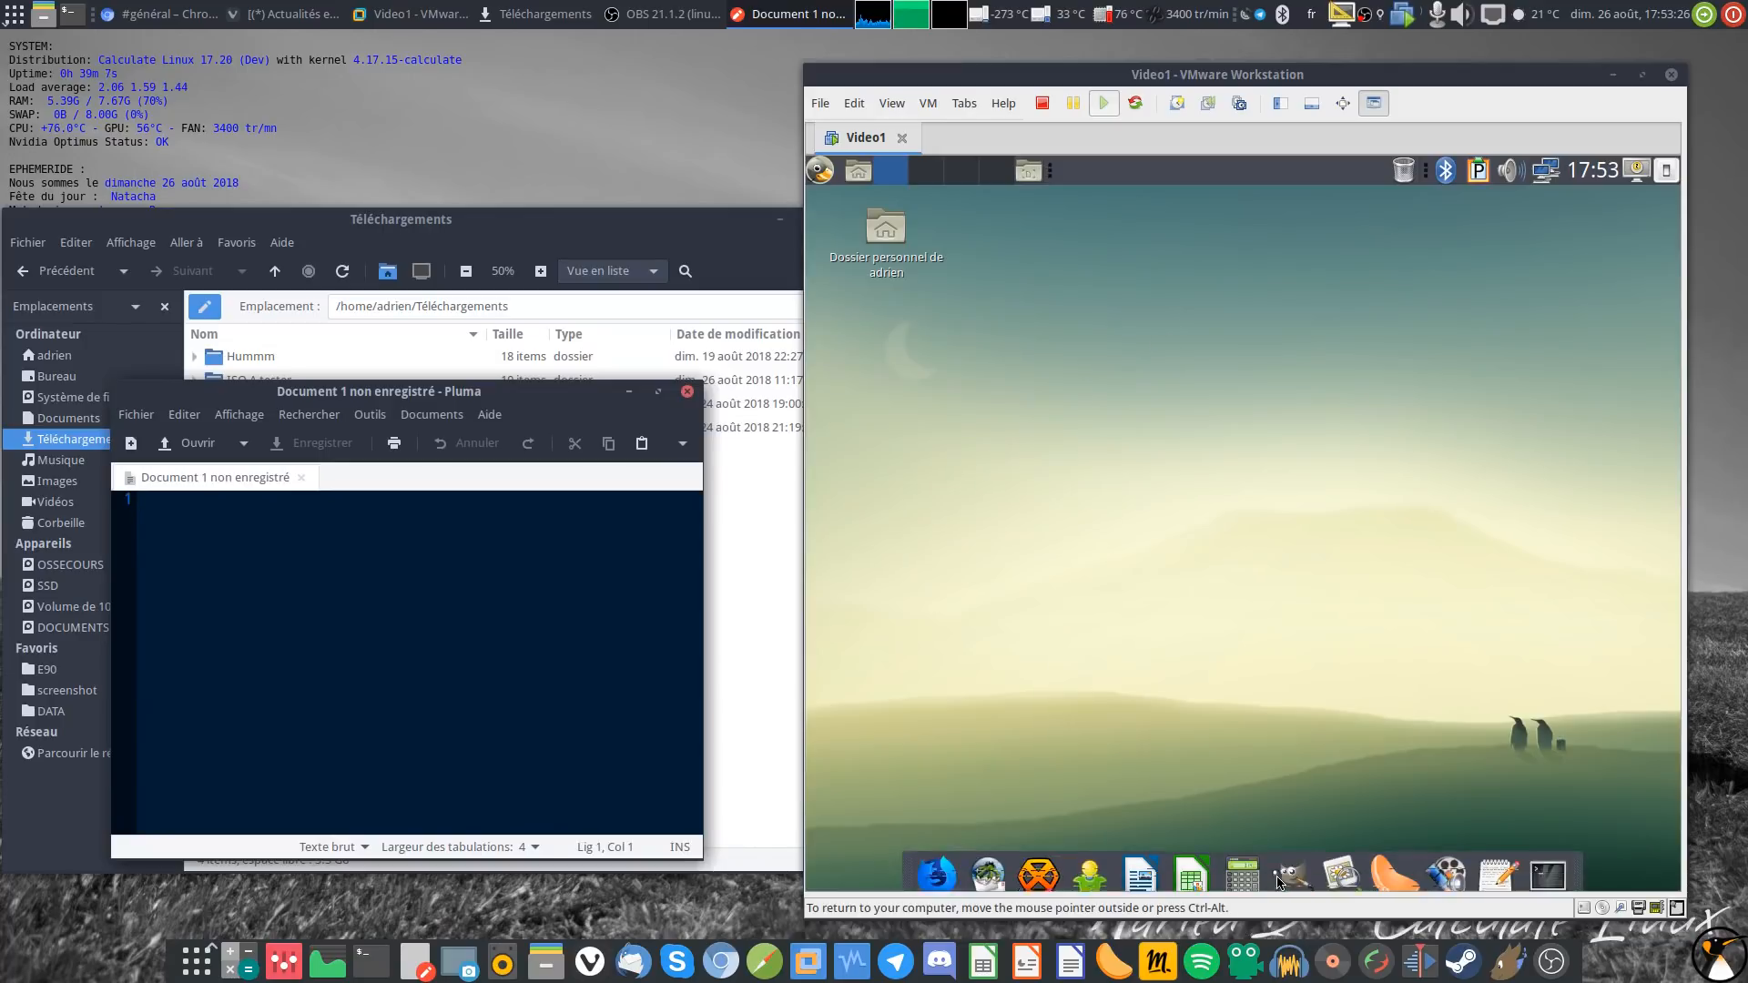
left_click(1498, 874)
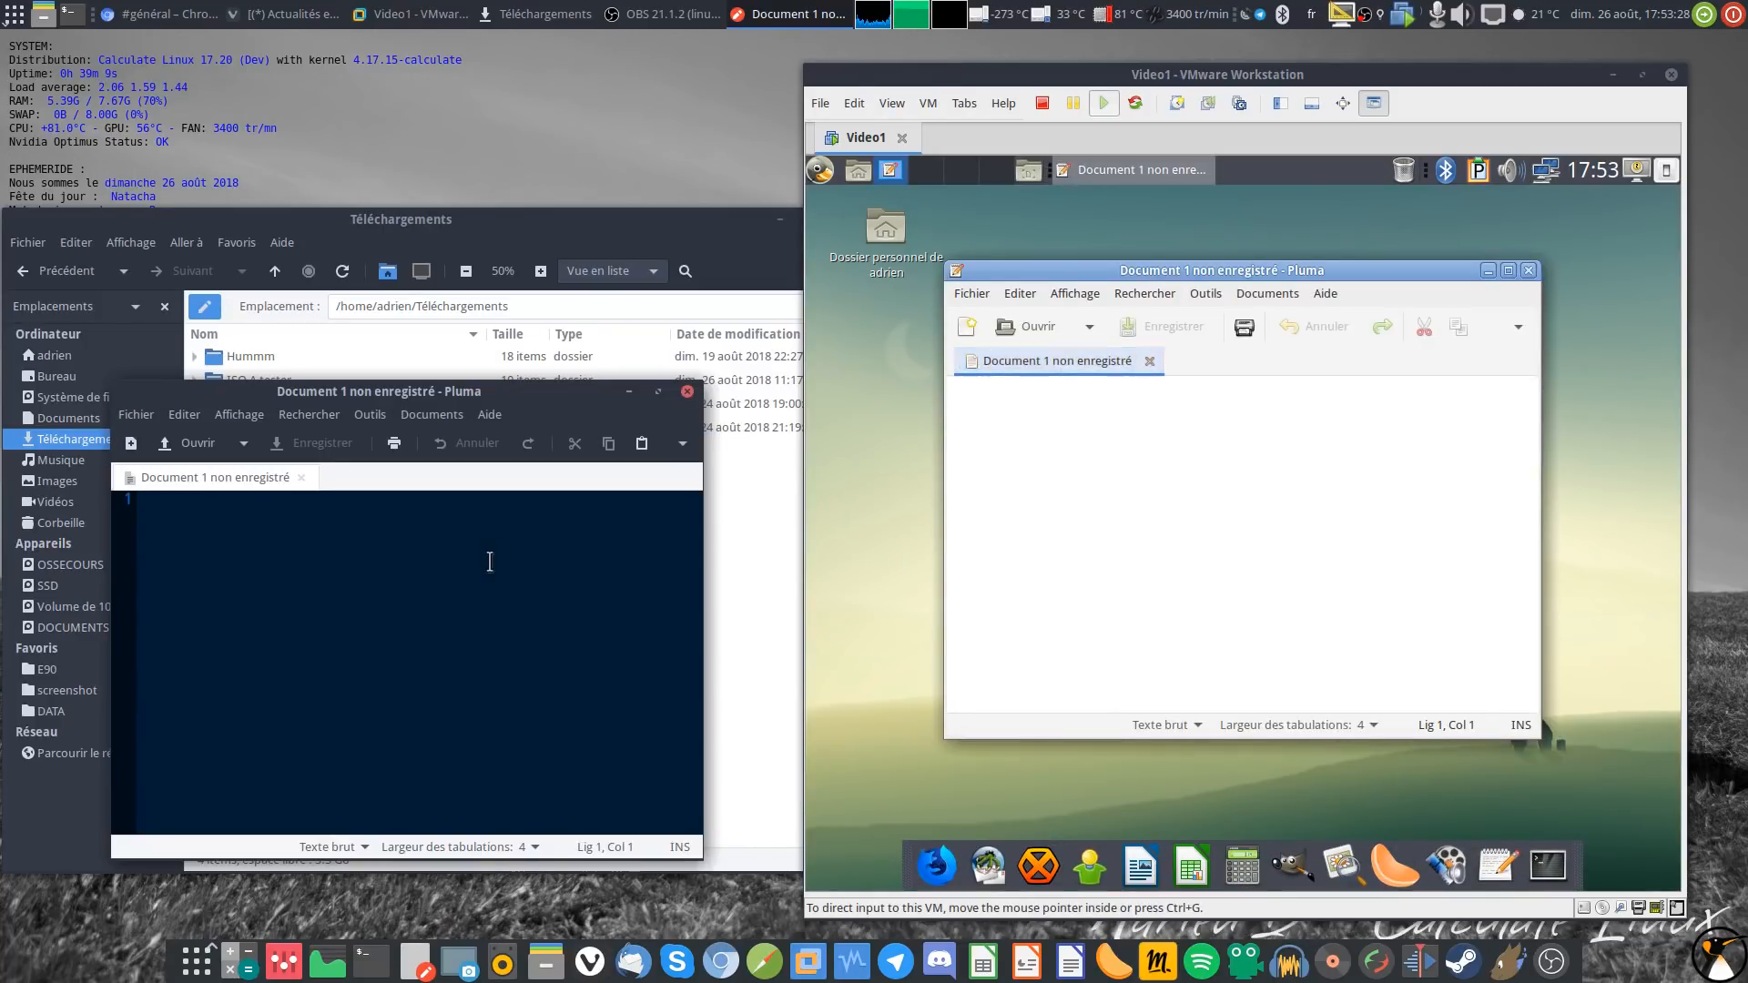
type("Texte de la")
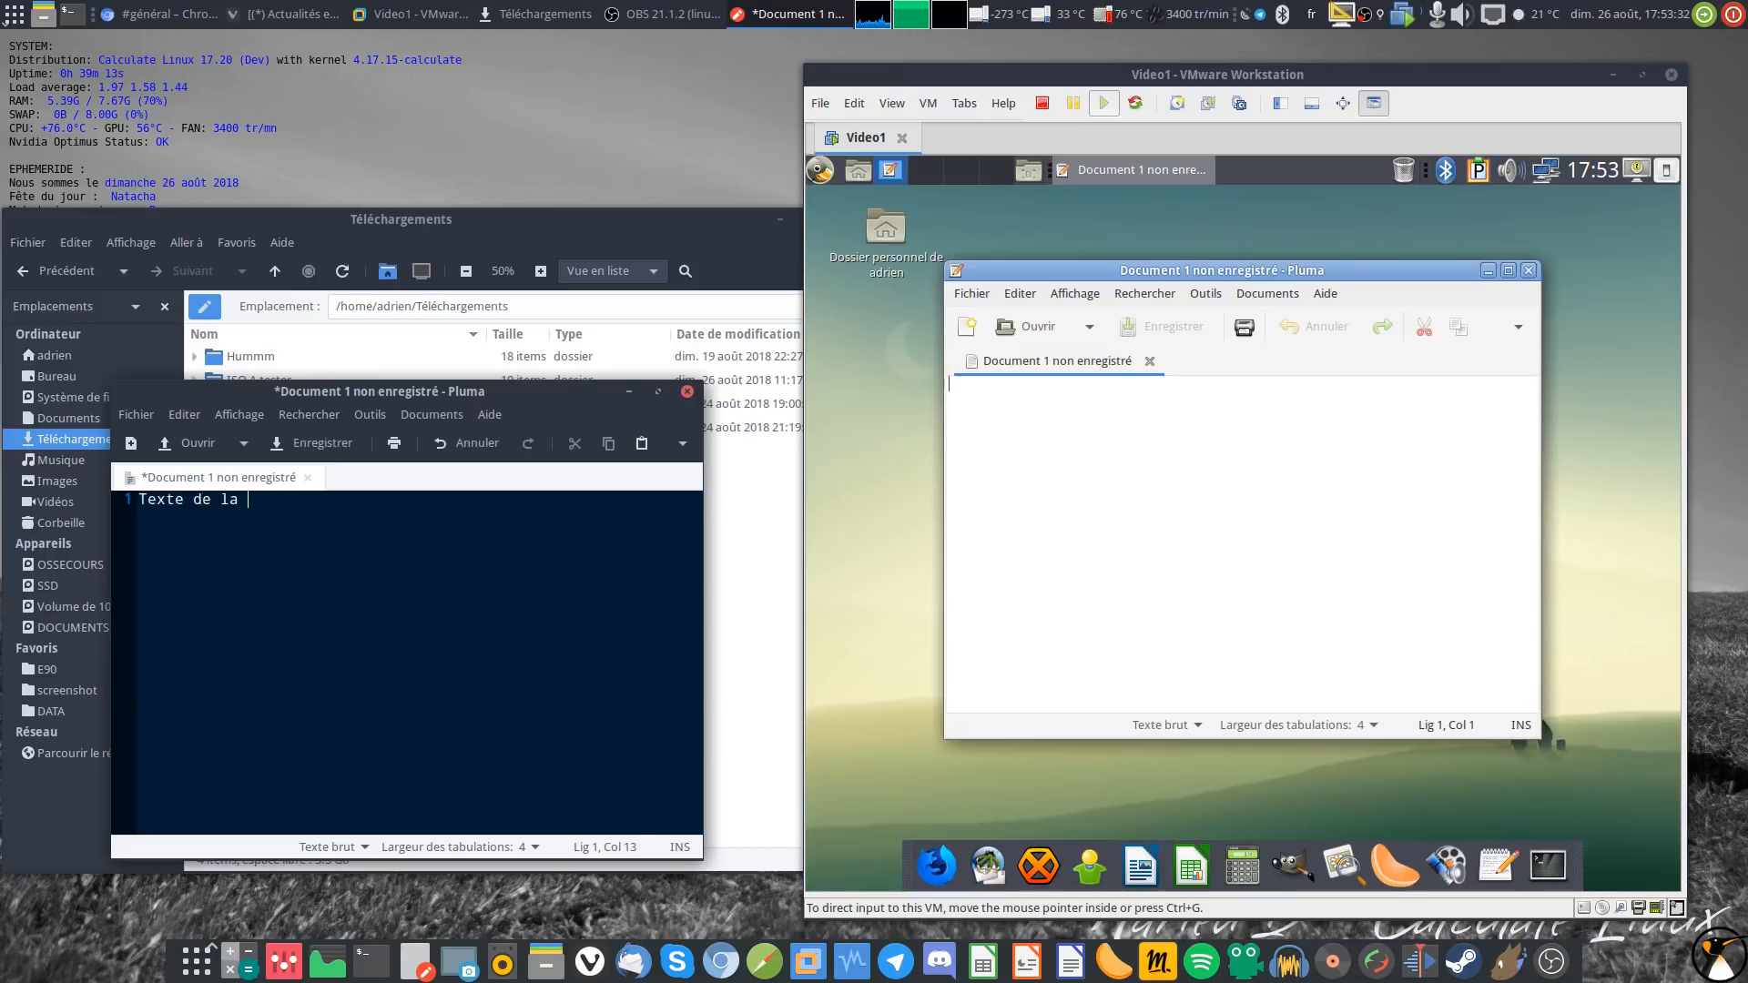
type(" Calculate Hôte")
key("ctrl+a")
right_click(268, 508)
left_click(307, 553)
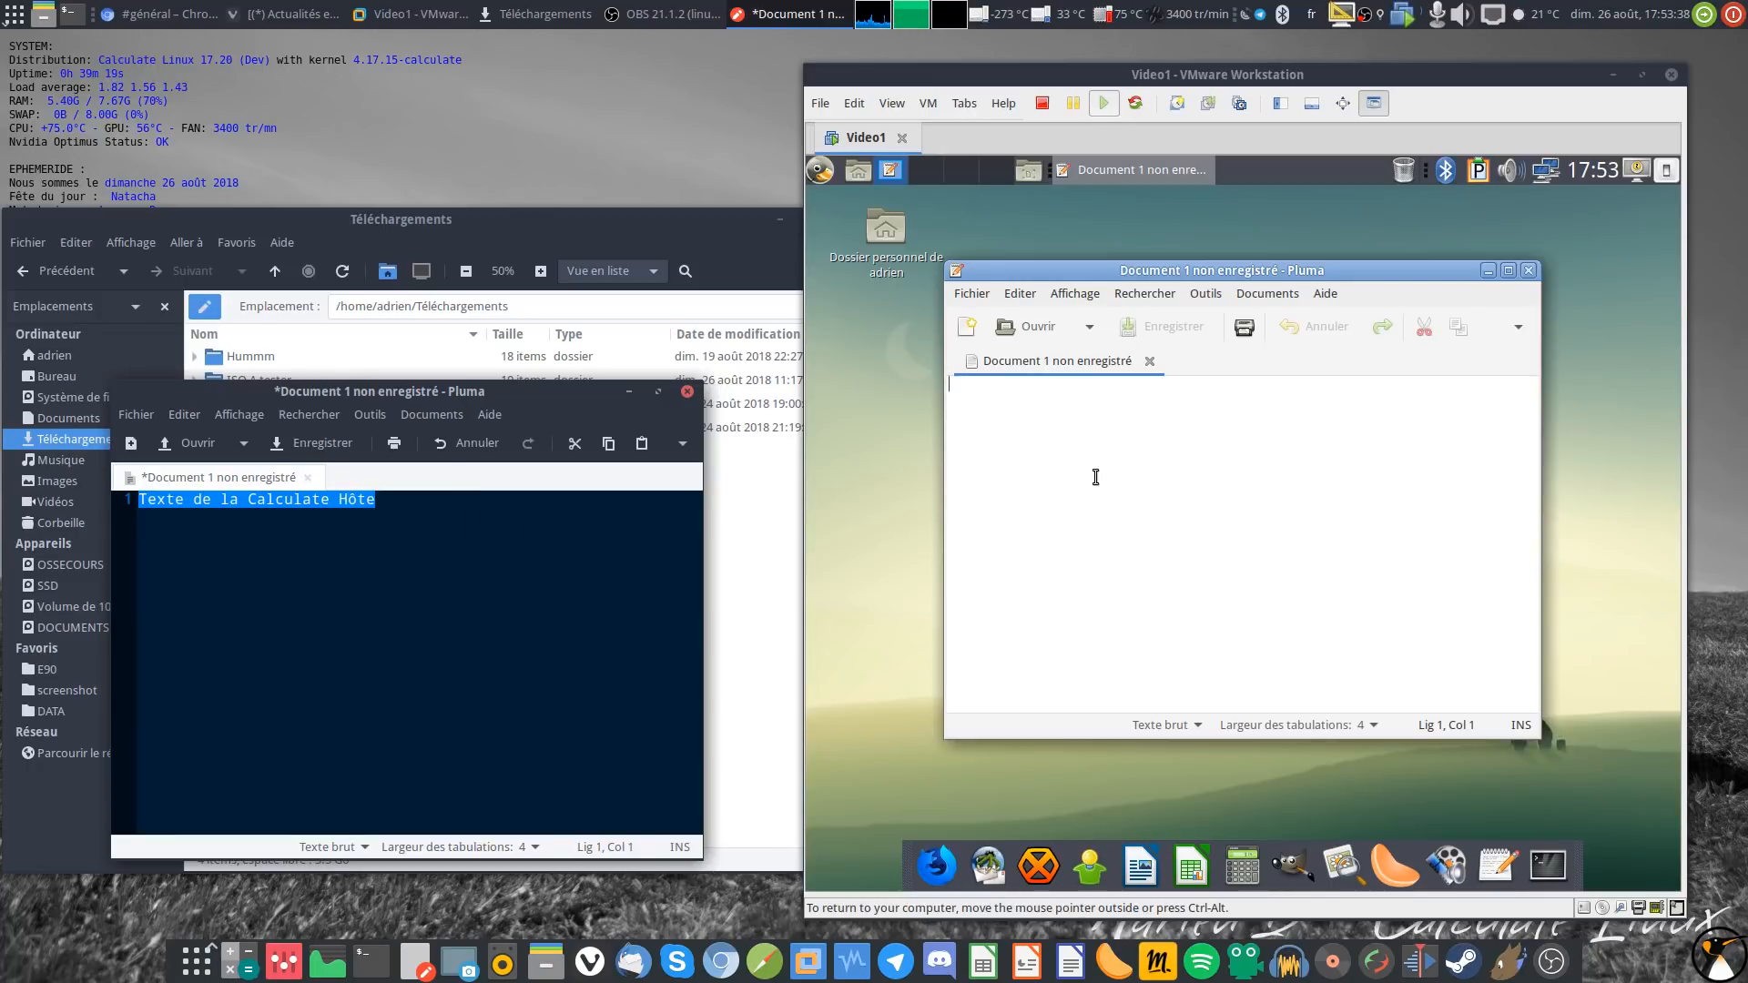
Step: Paste the copied host line into the guest's Pluma document
left_click(1268, 293)
left_click(1268, 293)
mouse_move(1194, 273)
left_mouse_down()
mouse_move(855, 378)
mouse_move(953, 382)
mouse_move(1187, 296)
left_mouse_up()
right_click(1110, 494)
left_click(1134, 554)
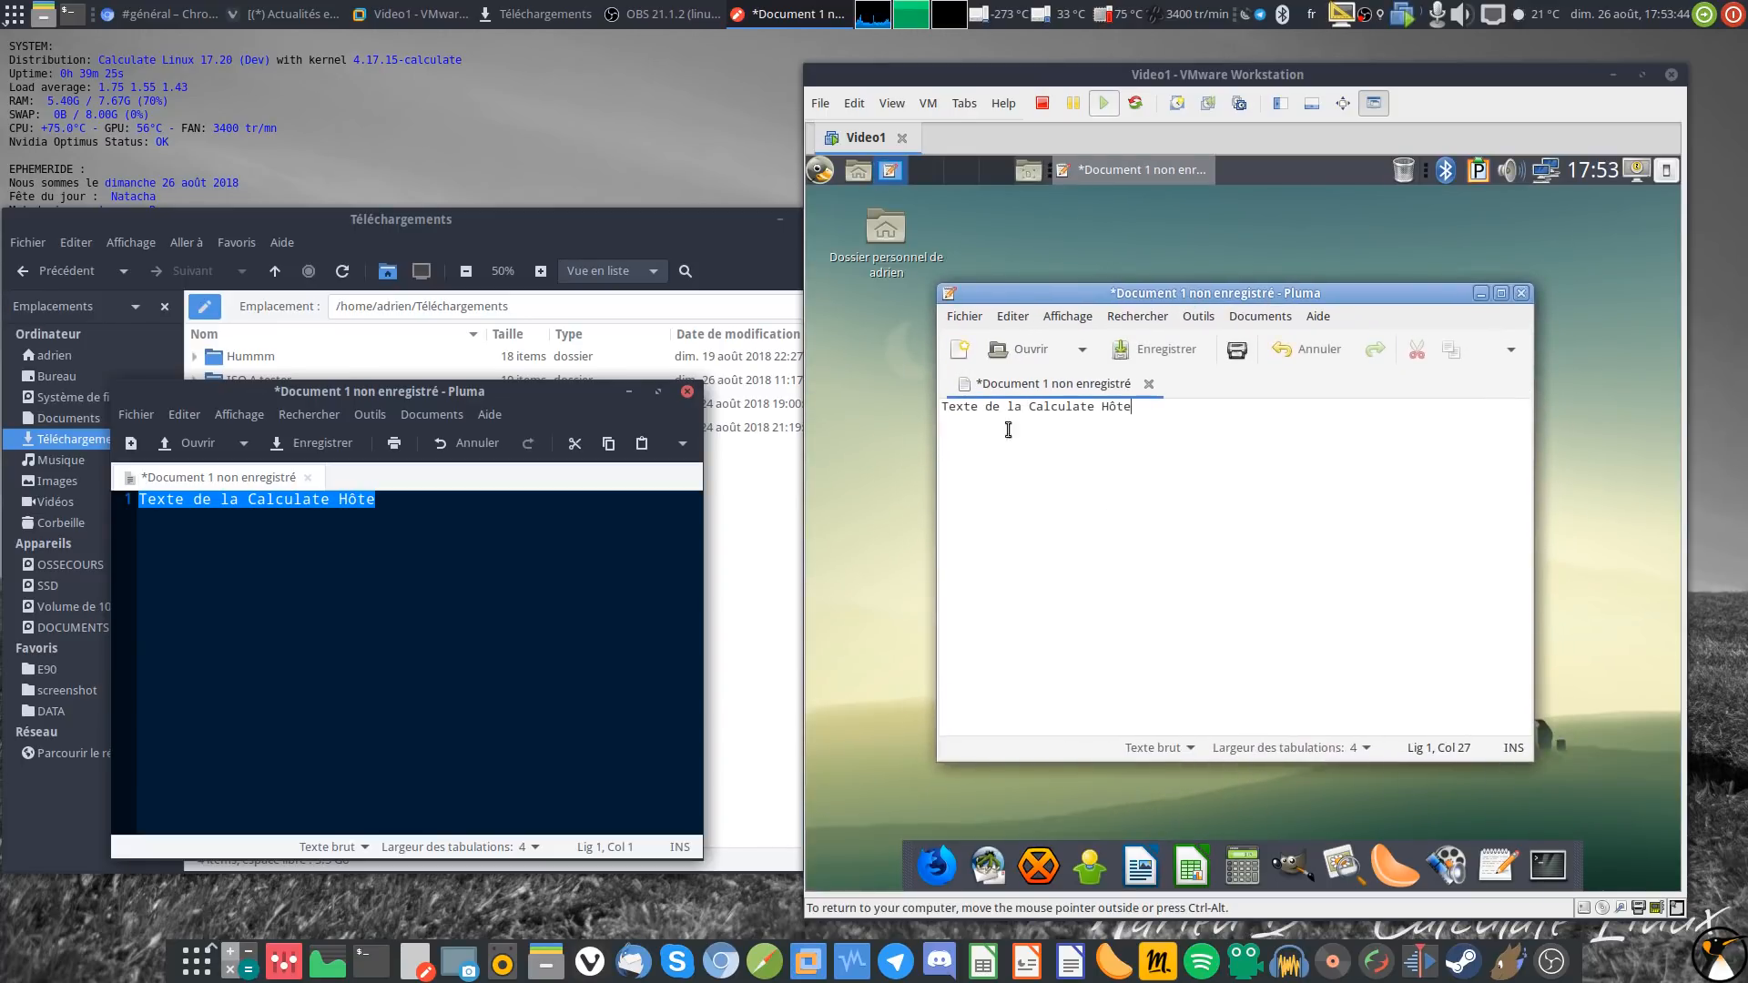
Step: Add the line 'Texte de la VM' in the guest editor and copy it
key("Return")
key("Return")
type("Texte de la")
left_click_drag(1077, 454, 961, 502)
right_click(1021, 473)
left_click(1056, 510)
Step: Paste the guest text below the host line, then close the host editor
left_click(414, 632)
key("Return")
key("Return")
key("Return")
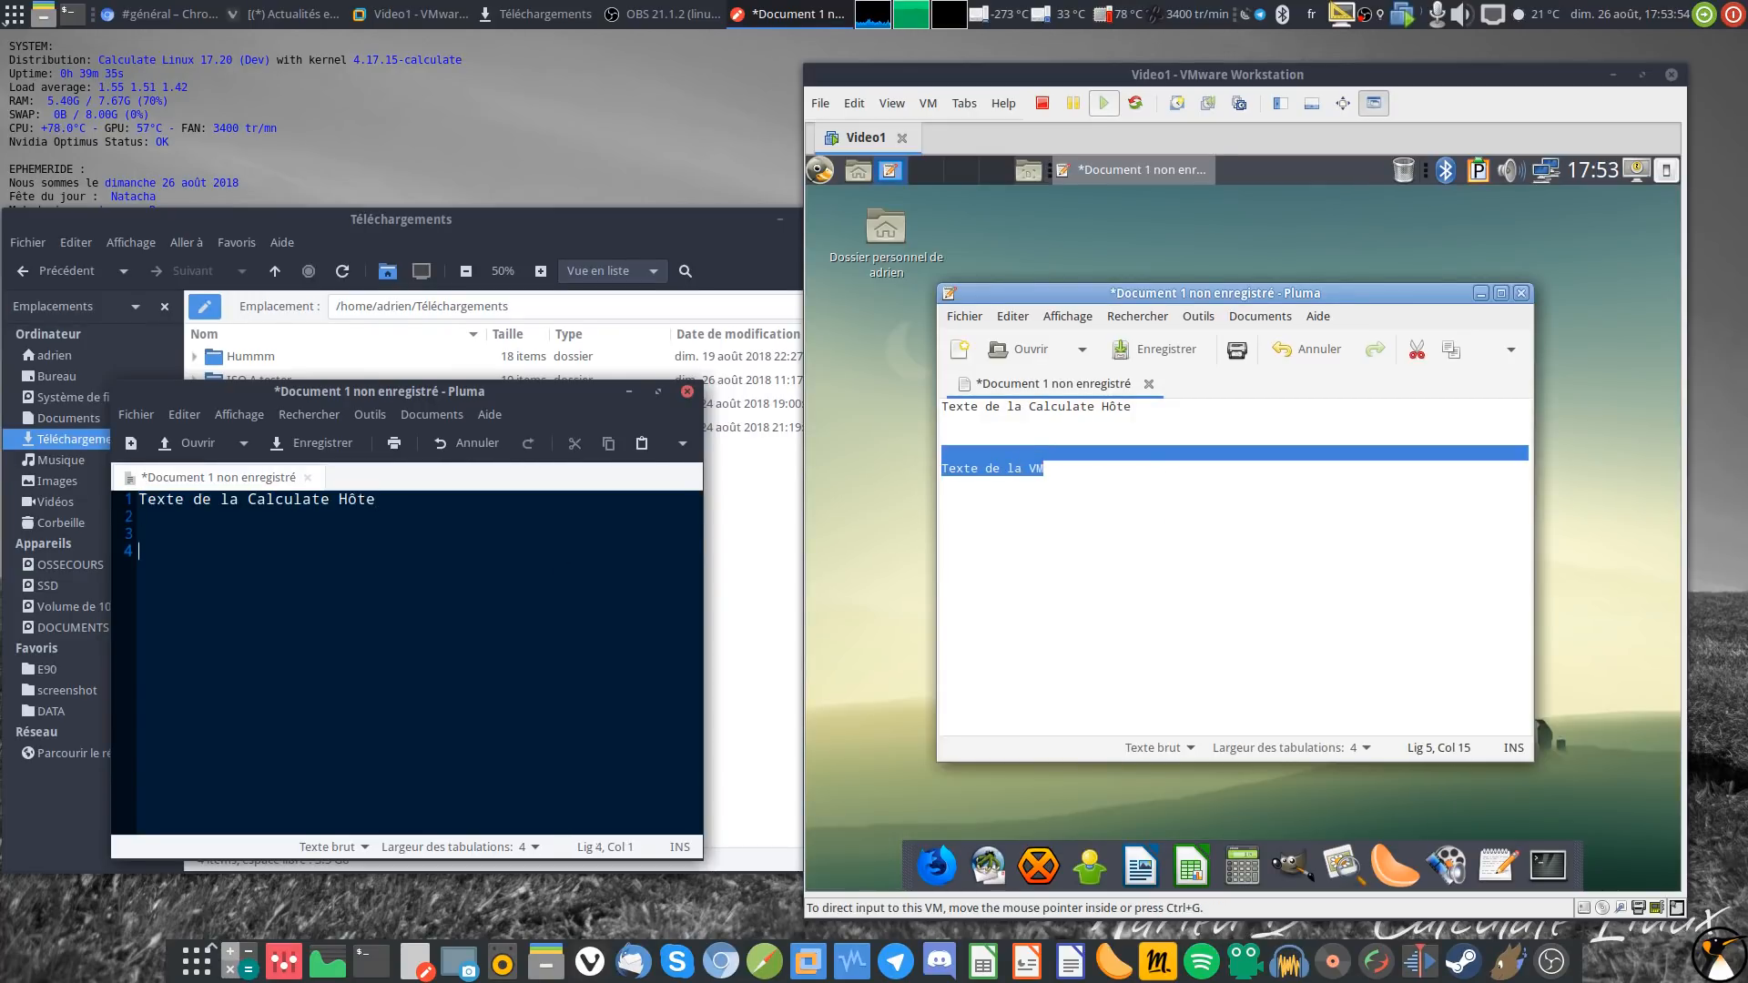
right_click(341, 575)
left_click(370, 649)
left_click(687, 393)
Step: Close the host and guest Pluma editors without saving
left_click(306, 701)
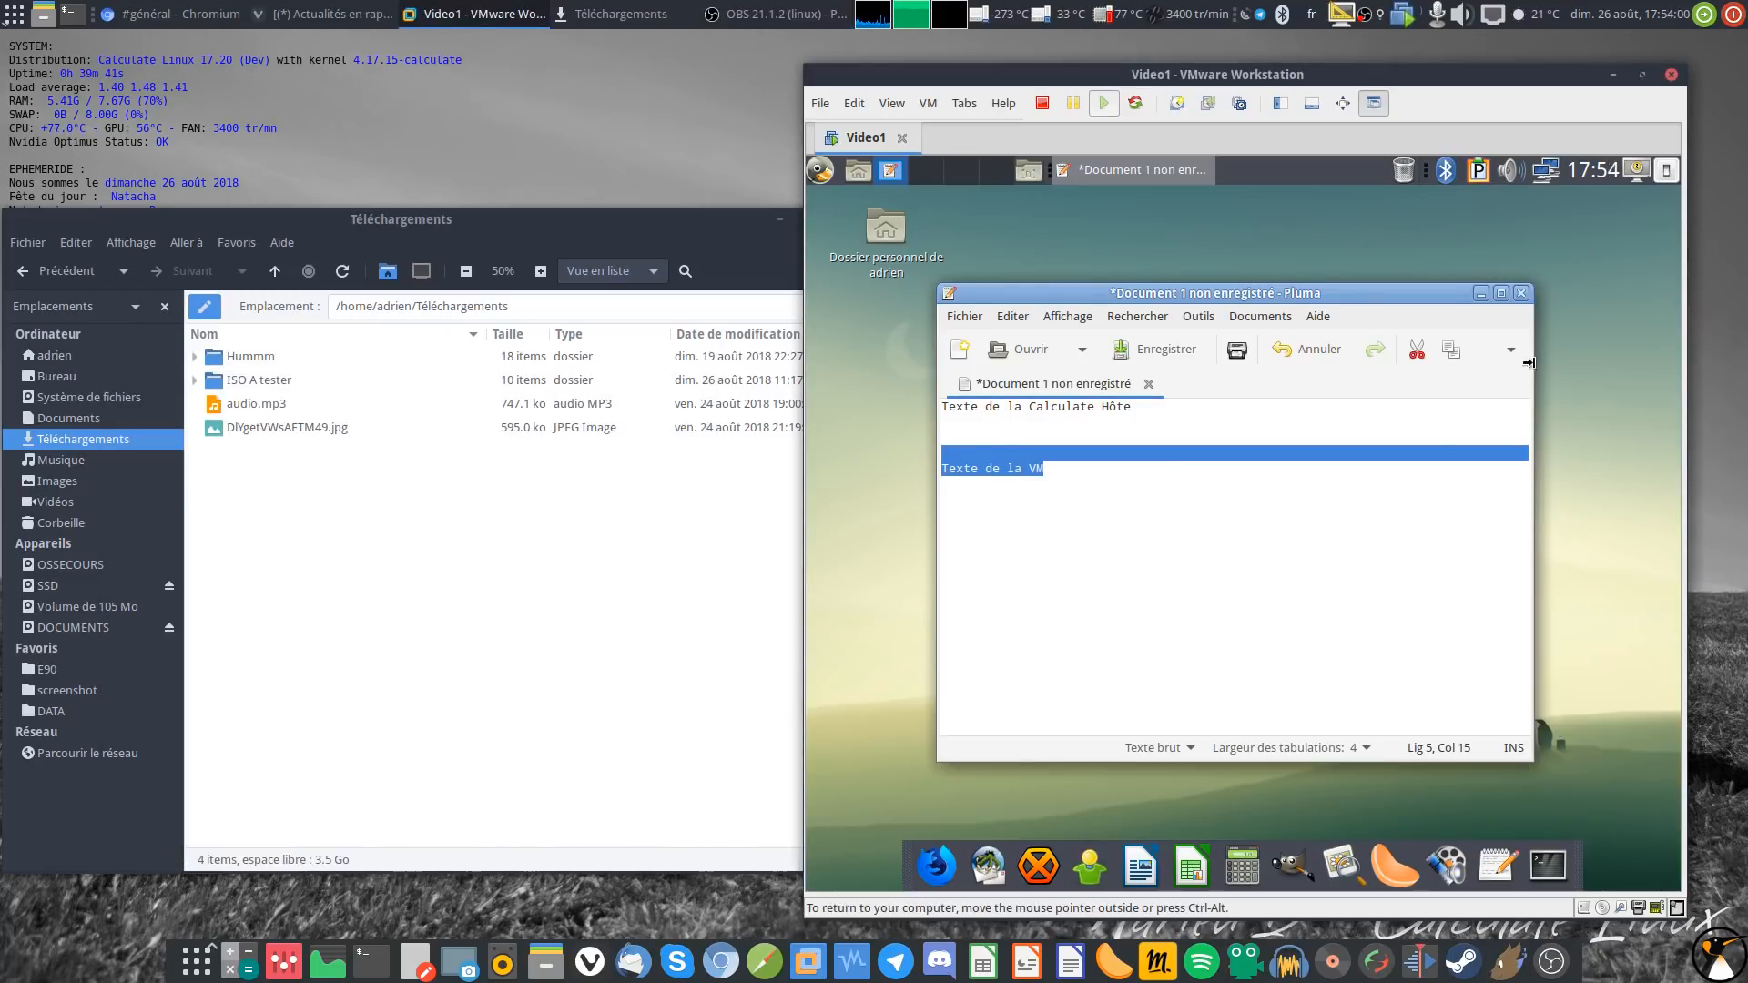
left_click(1521, 293)
left_click(1093, 599)
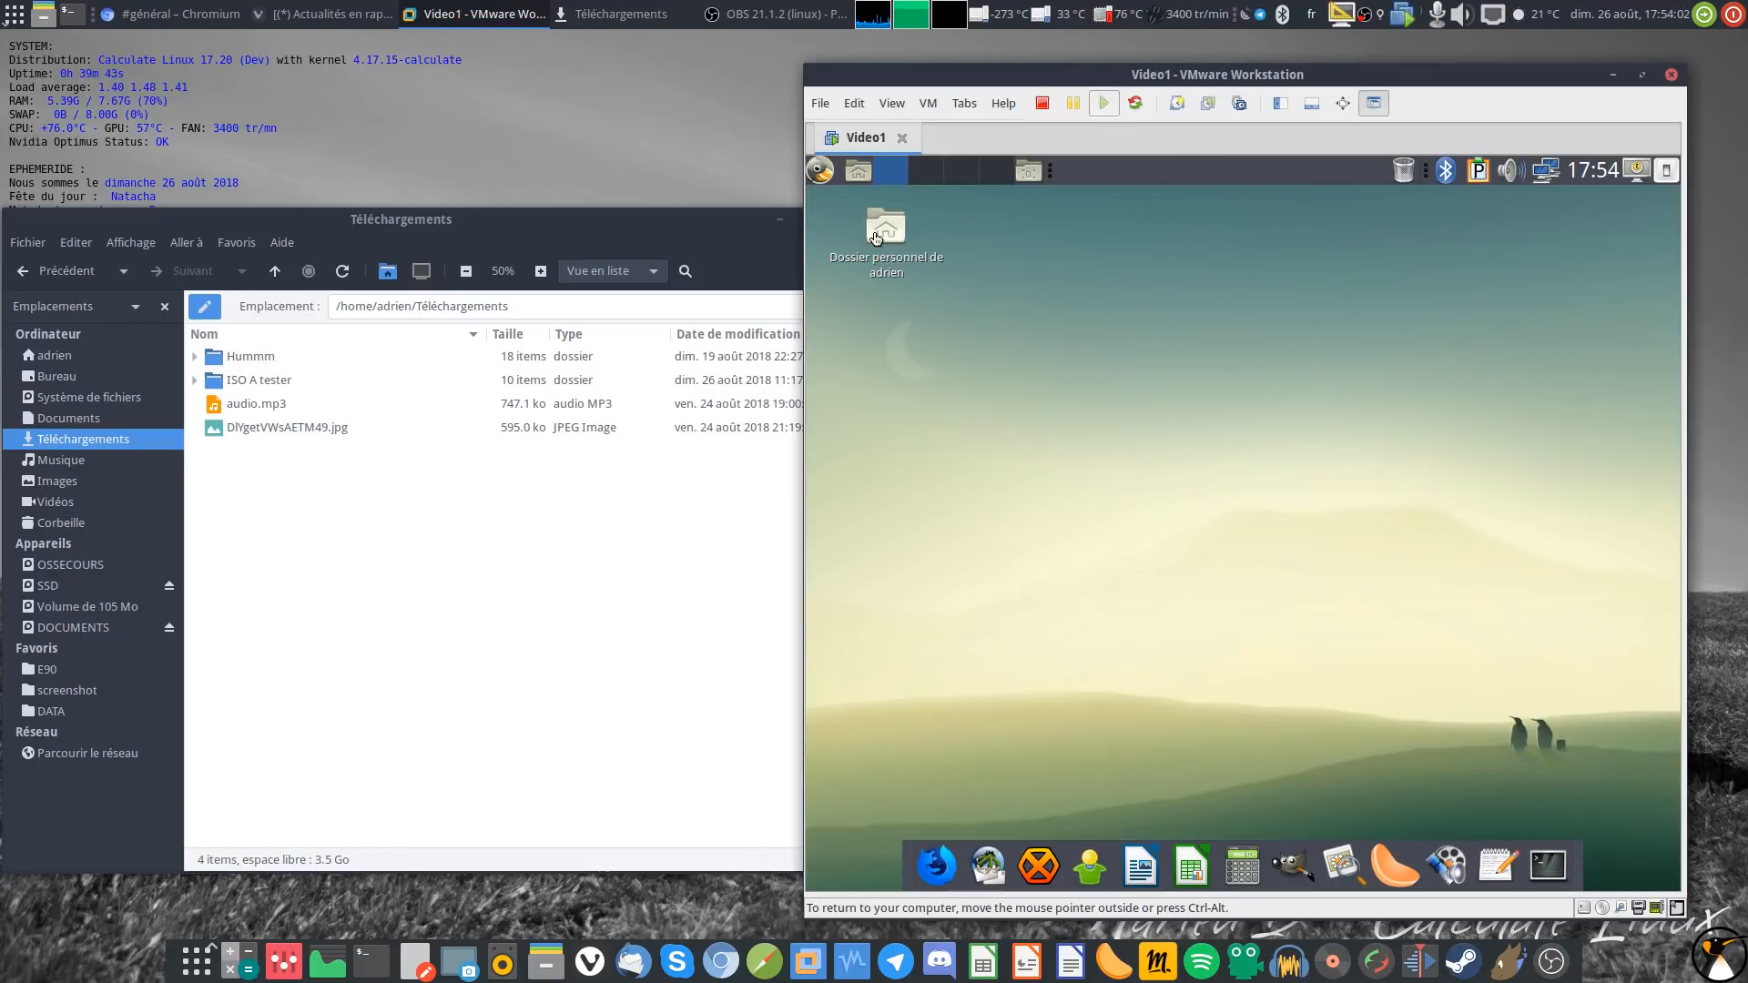
Step: Permanently delete DlYgetVWsAETM49.jpg from the guest's home folder
double_click(877, 239)
left_click_drag(1035, 522, 1106, 533)
key("shift+Delete")
key("Return")
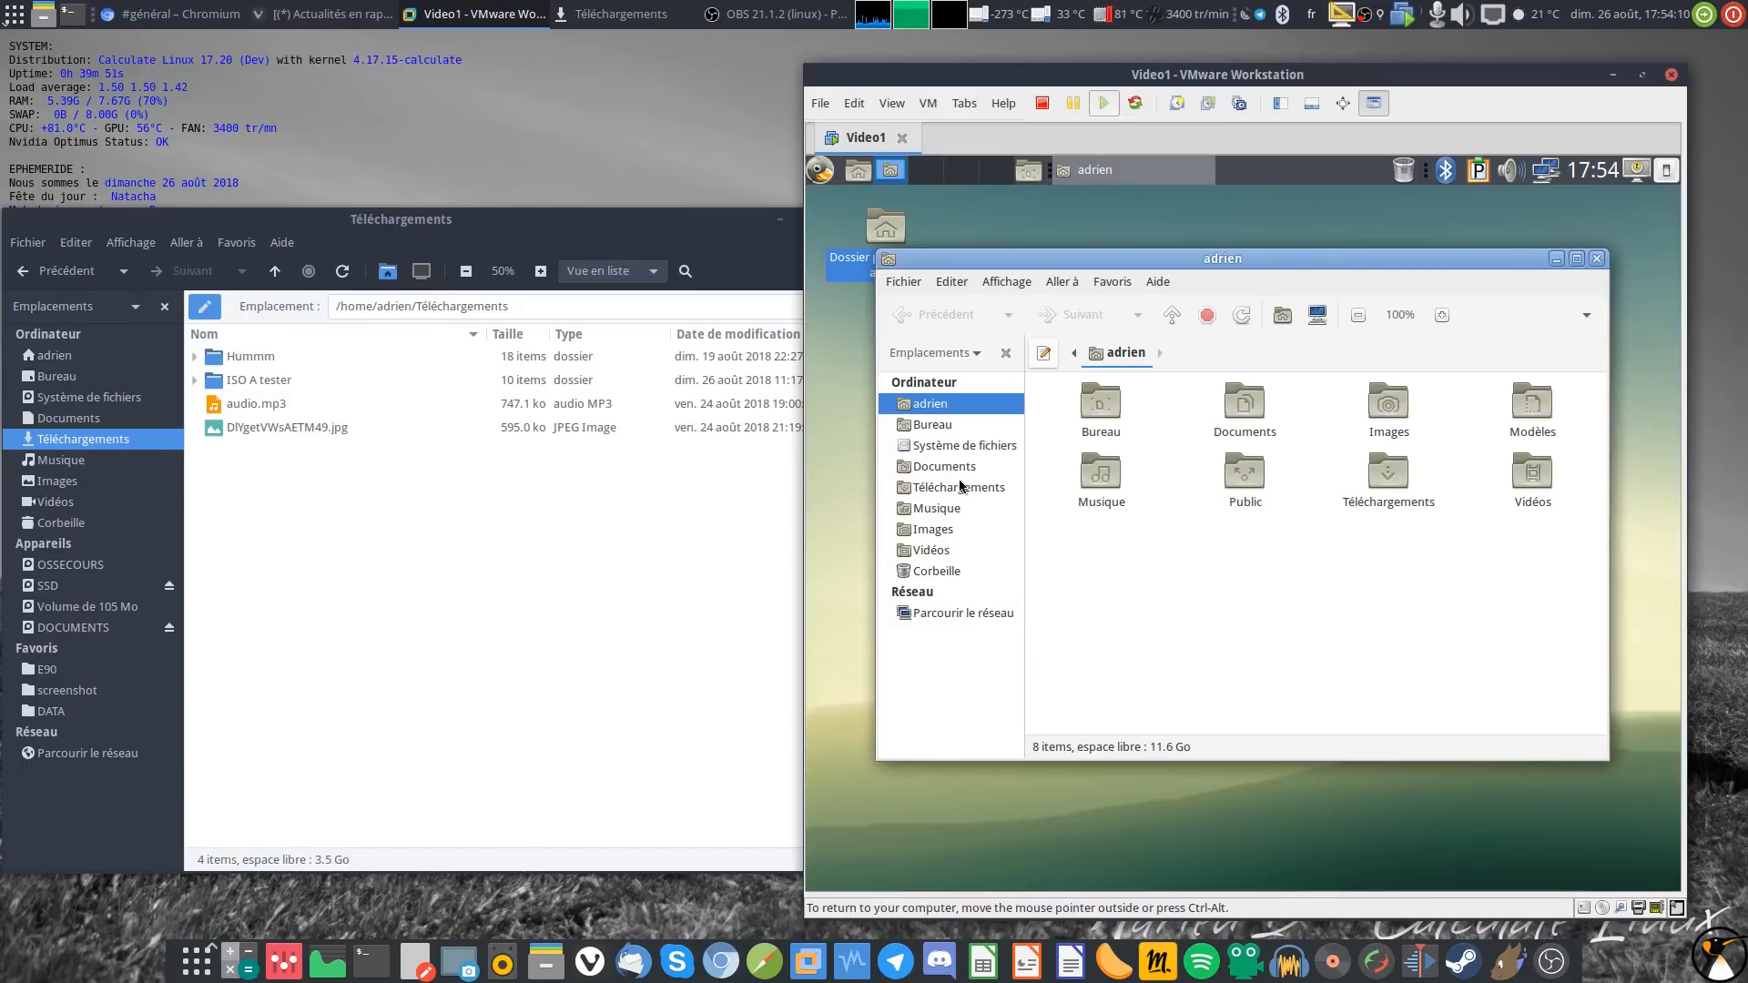
Step: Drag DlYgetVWsAETM49.jpg from host Téléchargements into the guest's home folder
left_click_drag(1182, 75, 1190, 56)
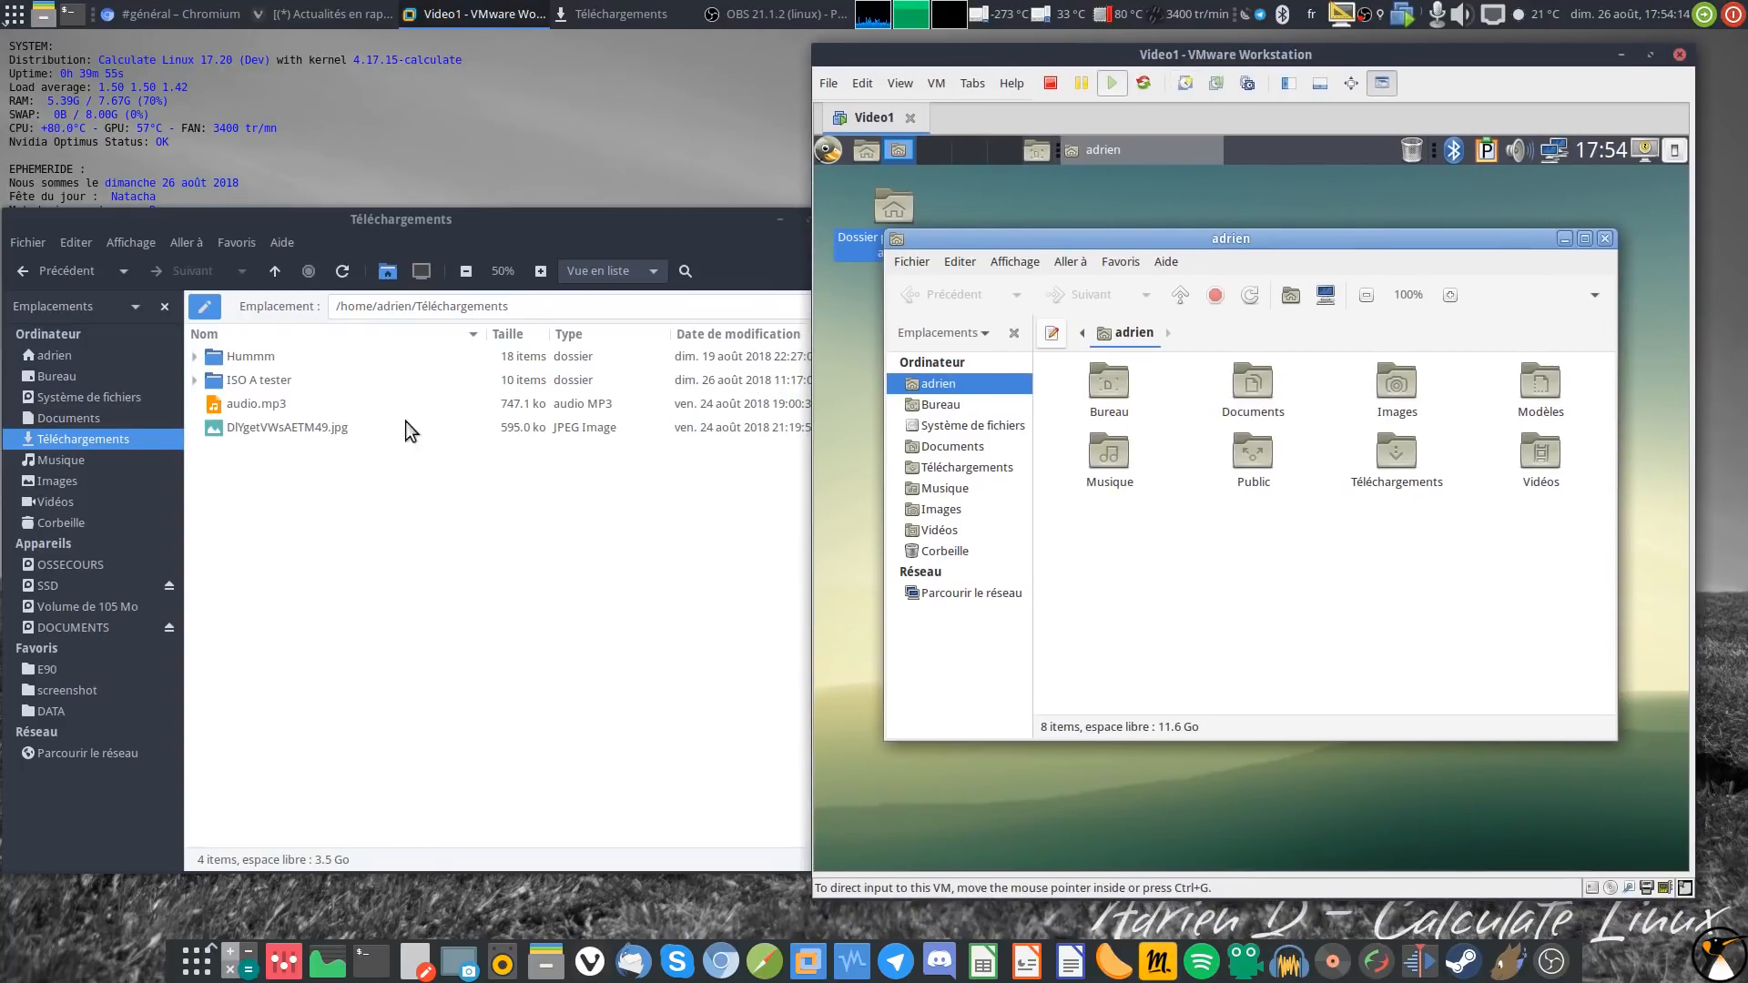
left_click(328, 538)
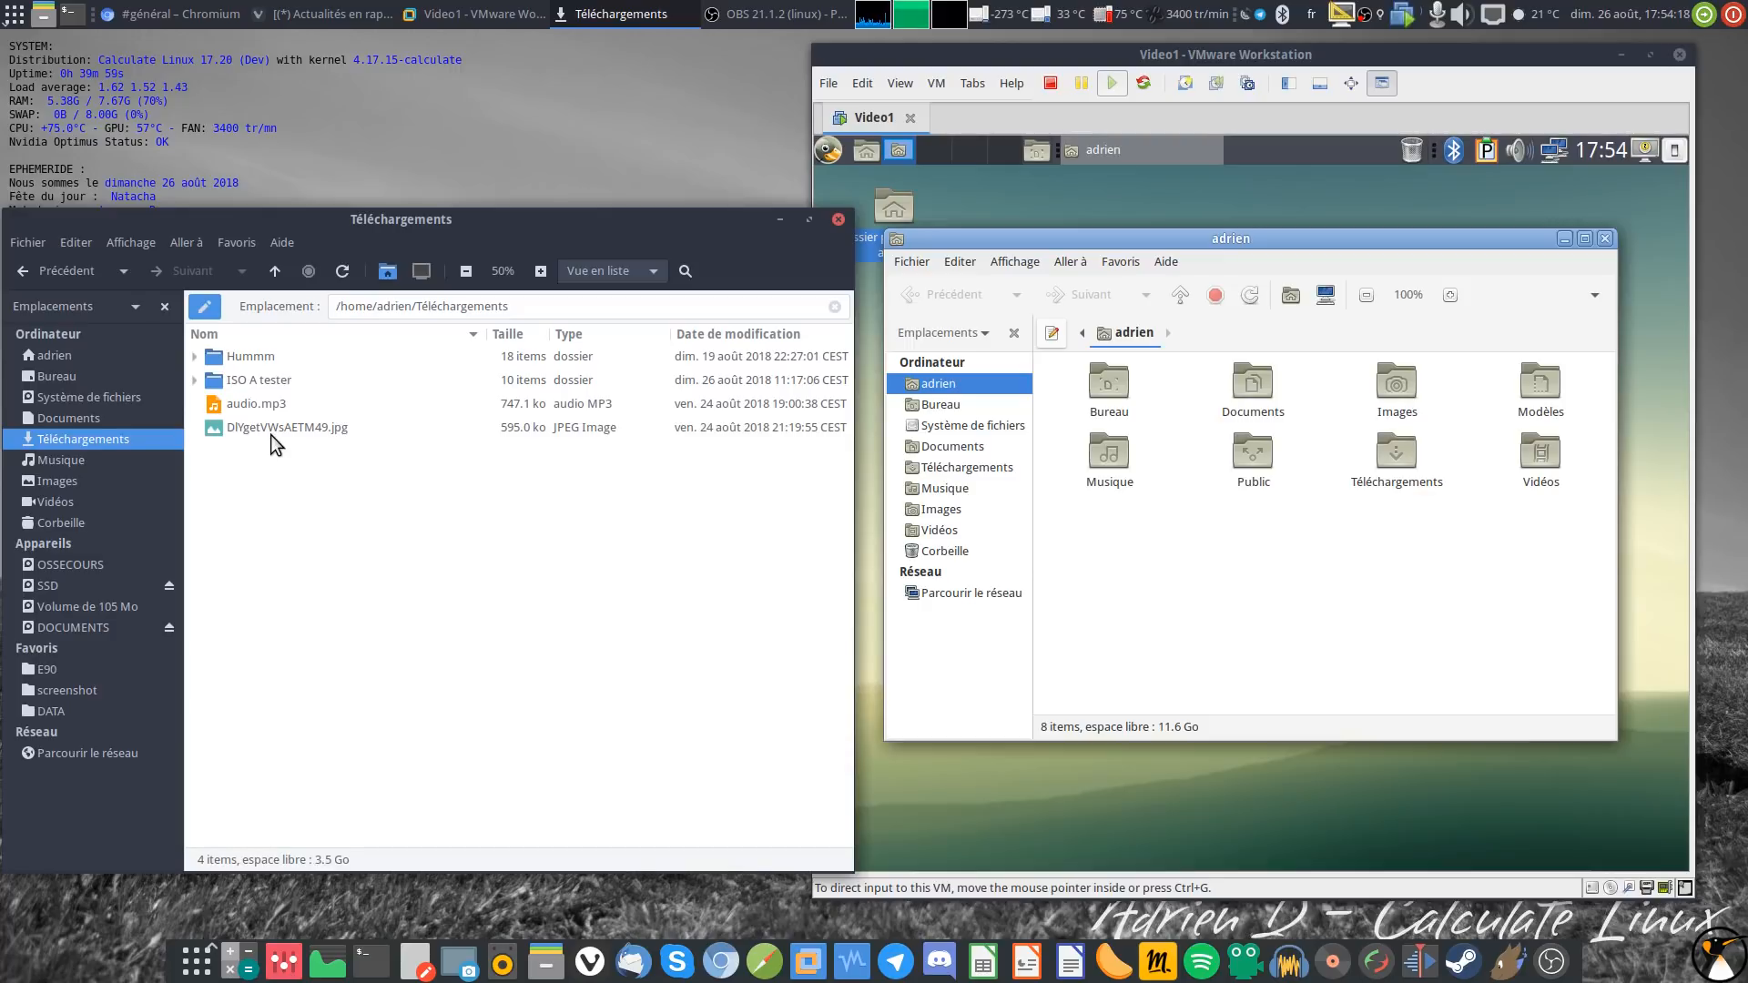
left_click_drag(273, 428, 1233, 592)
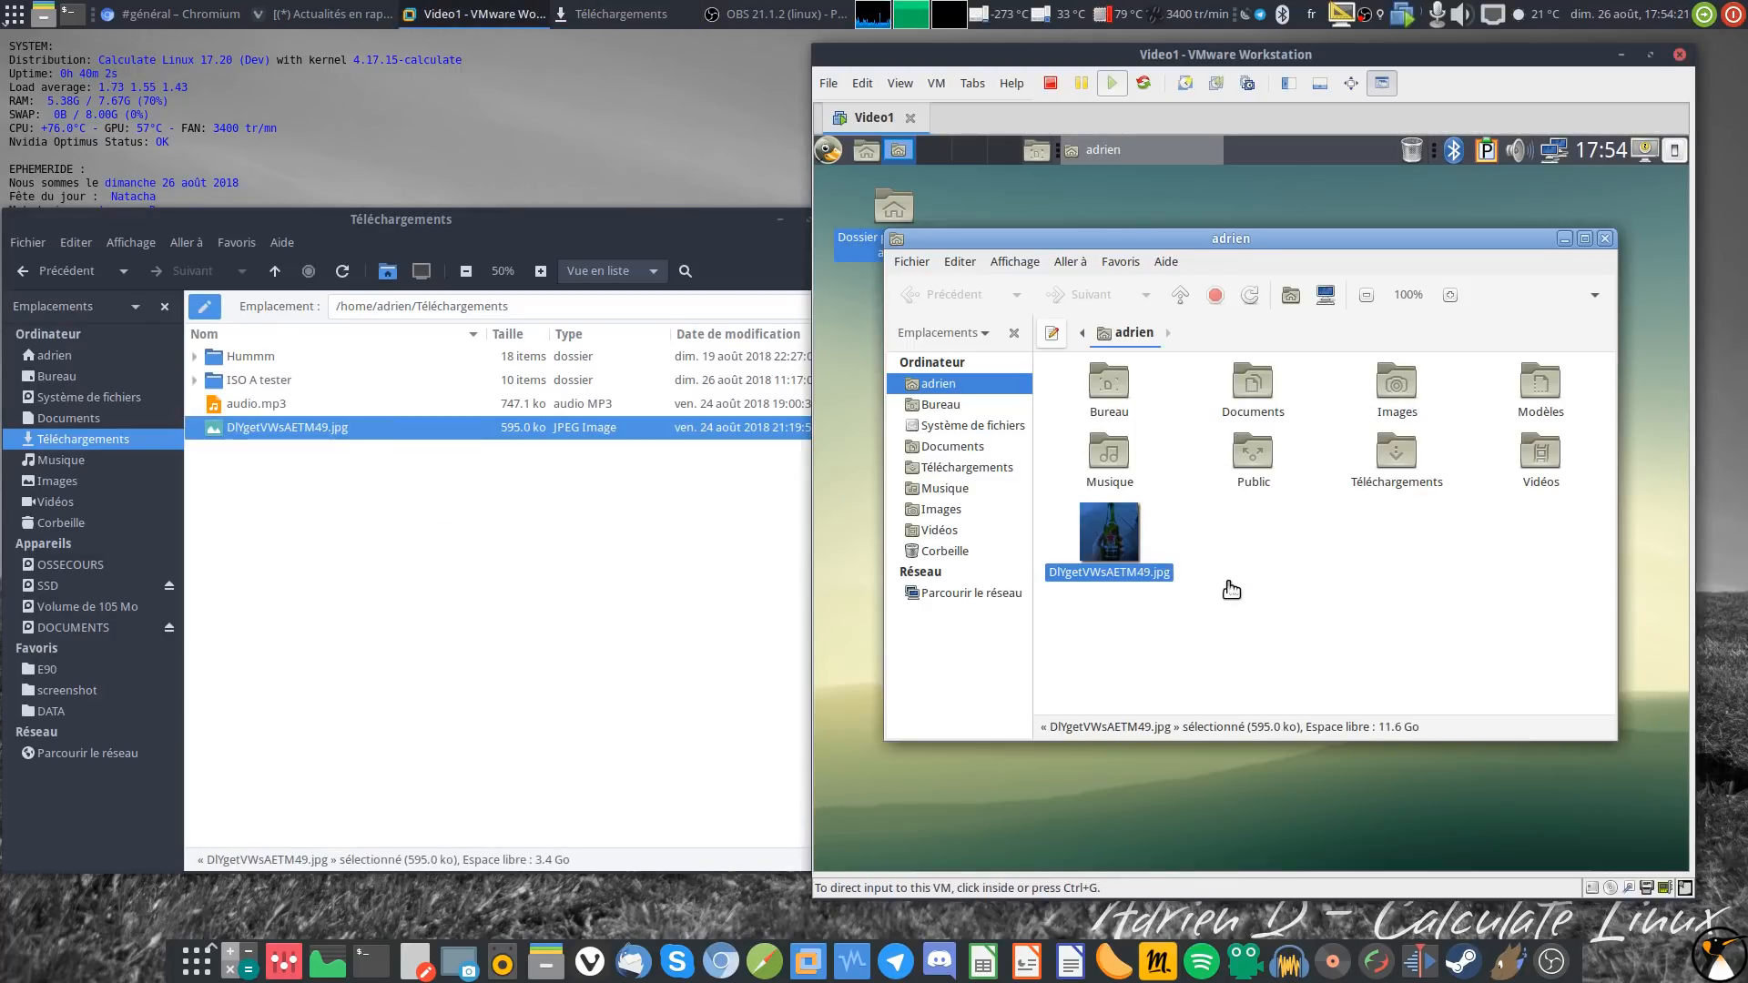
left_click(1324, 574)
Step: Open the beer photo on guest and host side by side, then close both viewers
double_click(1129, 542)
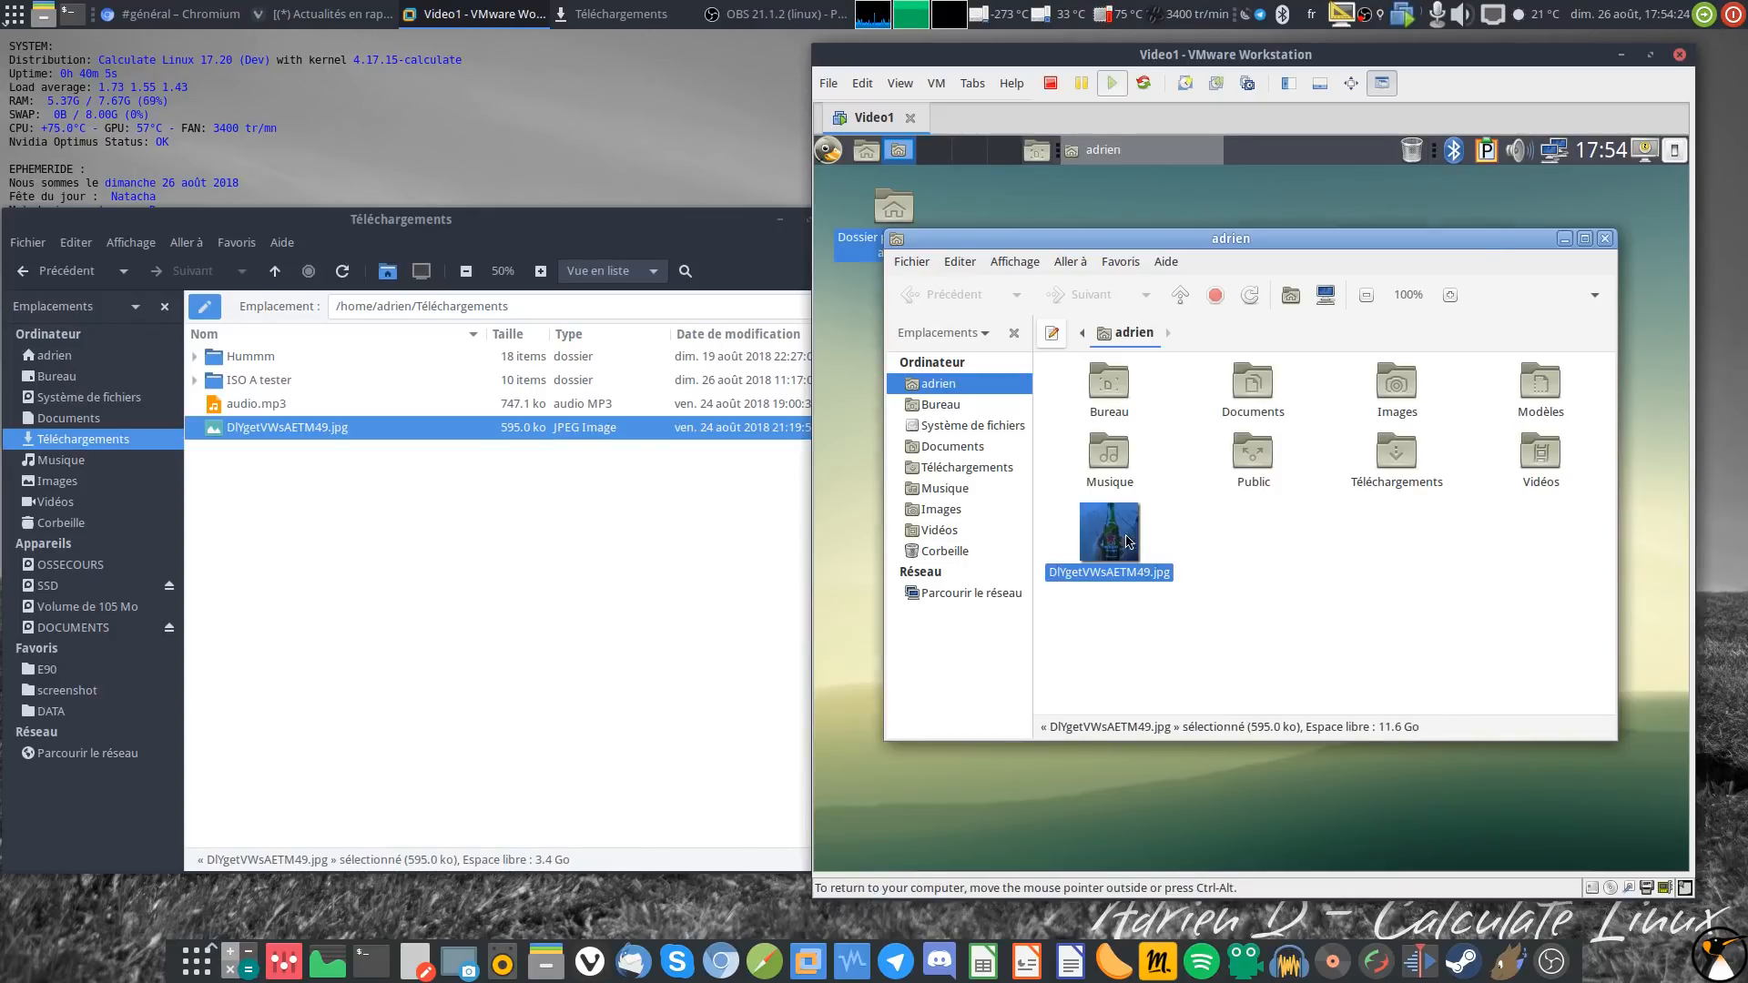
double_click(477, 433)
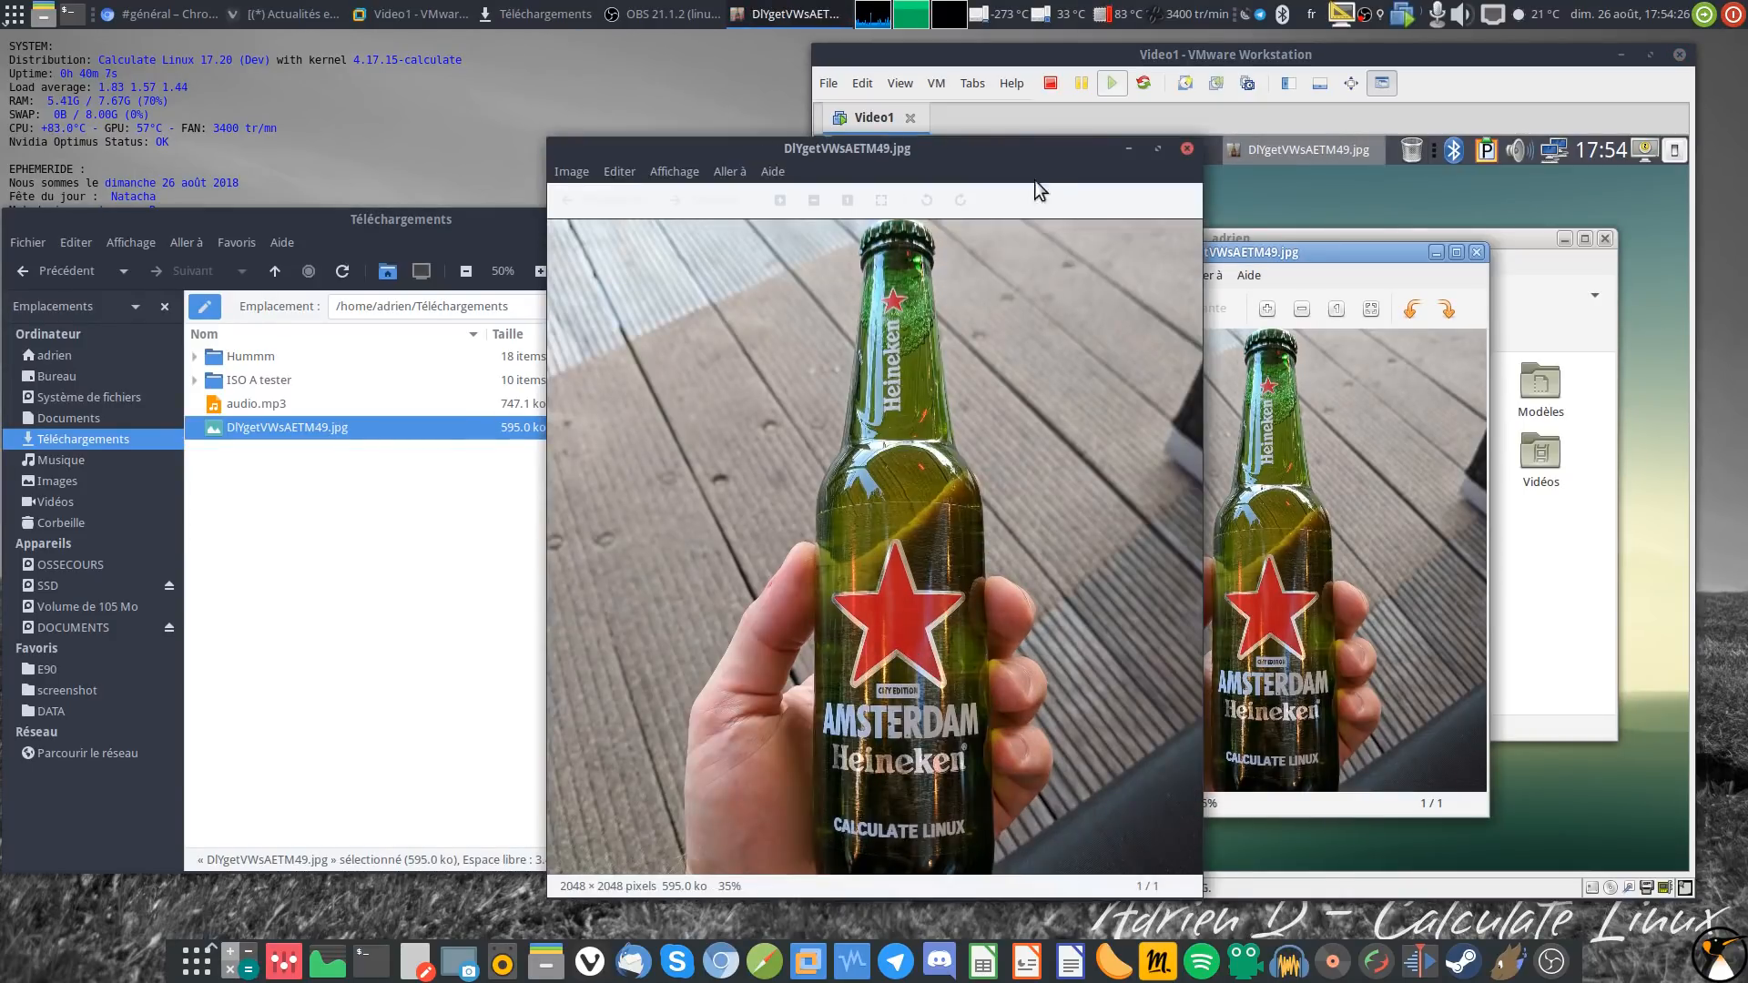
left_click_drag(1034, 179, 637, 224)
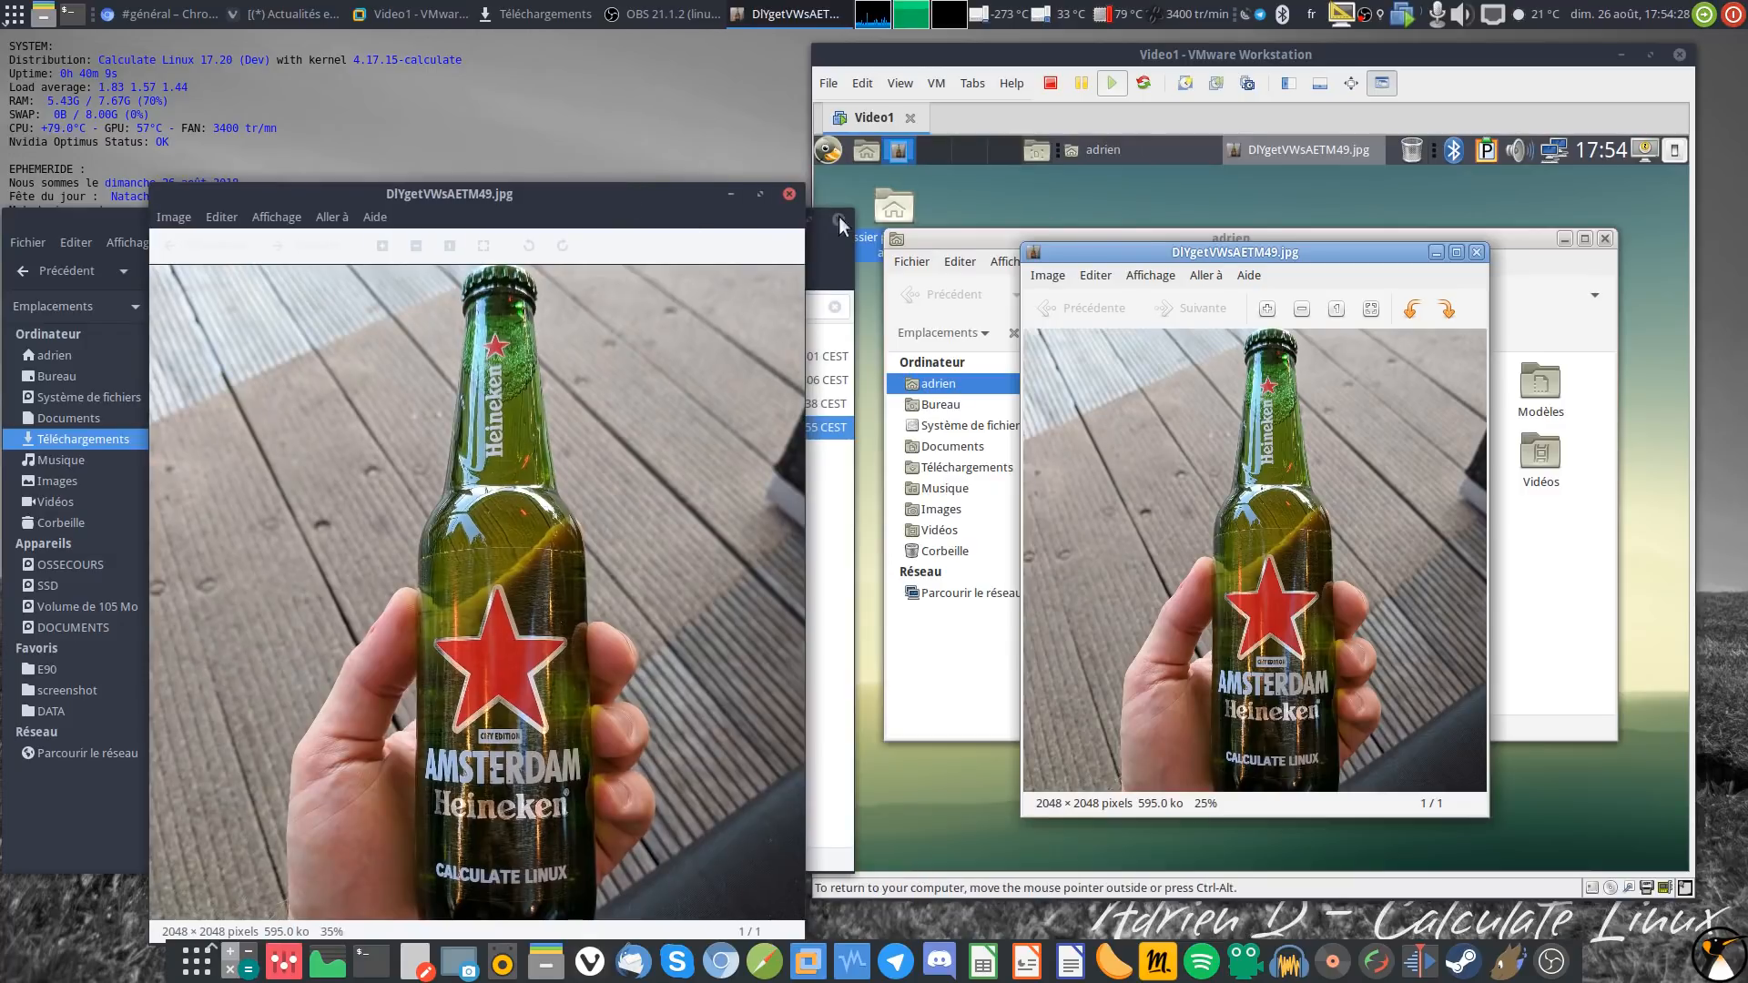
left_click(789, 194)
left_click(1478, 254)
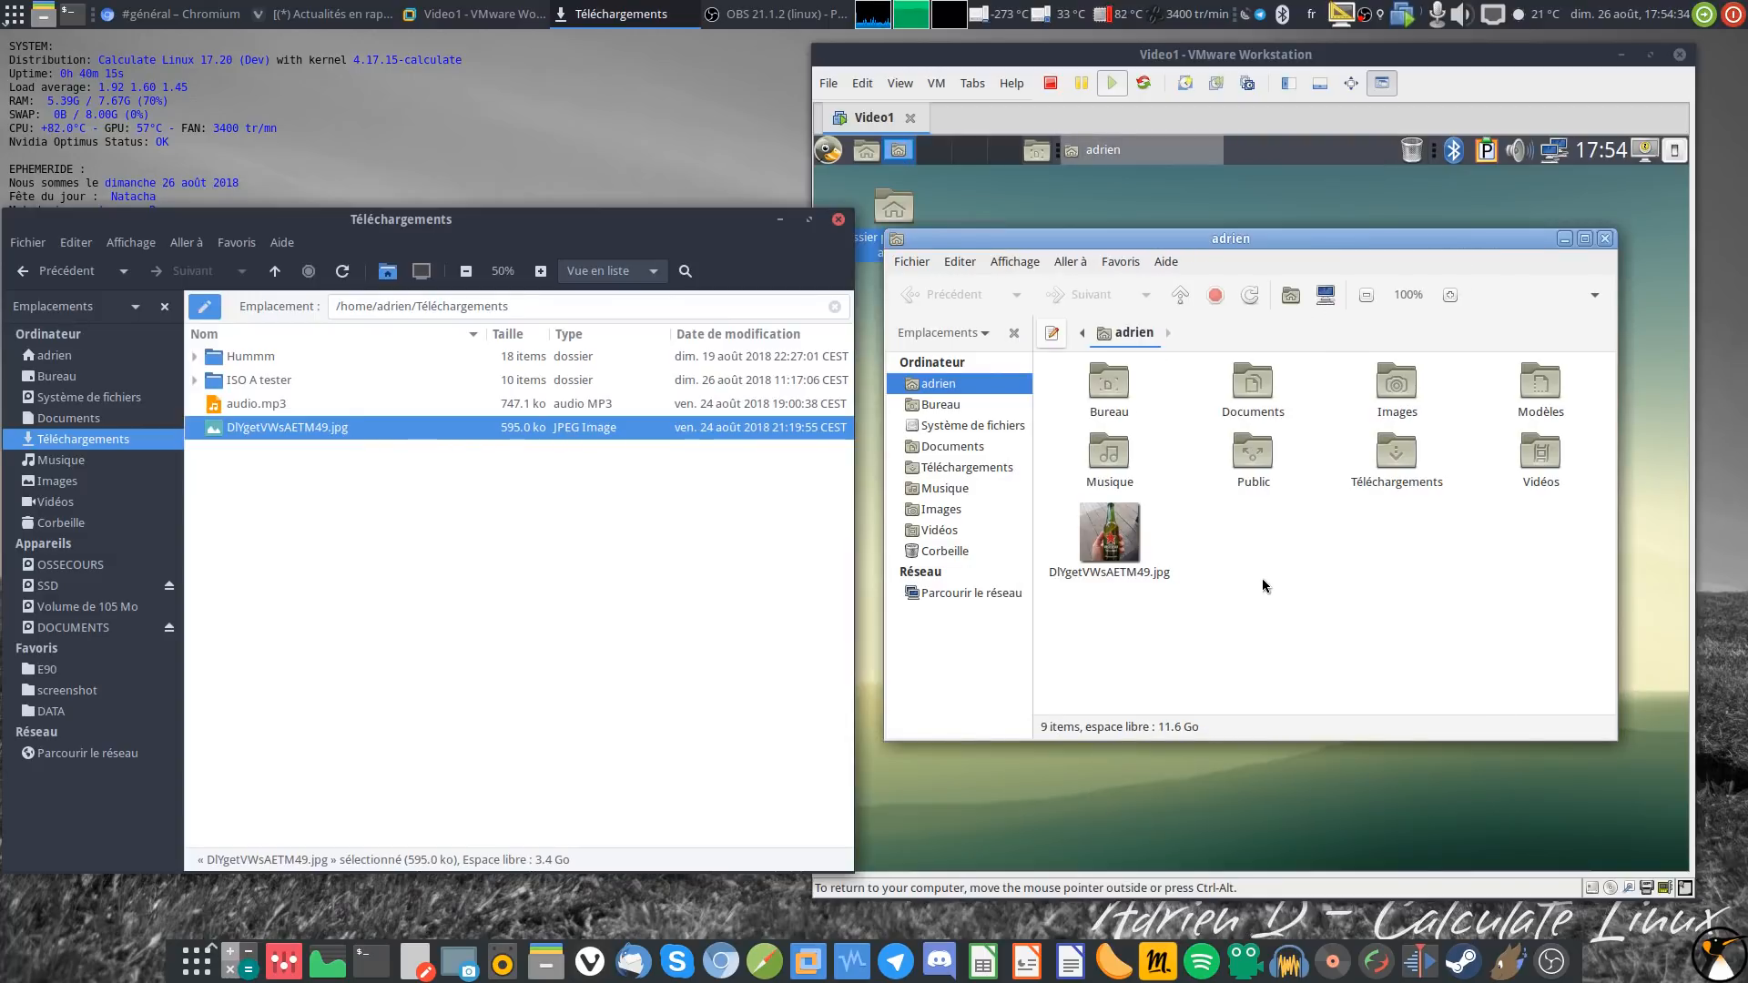
Step: In the guest, browse from / to /usr/share/backgrounds/cosmos
left_click_drag(1177, 53, 1189, 58)
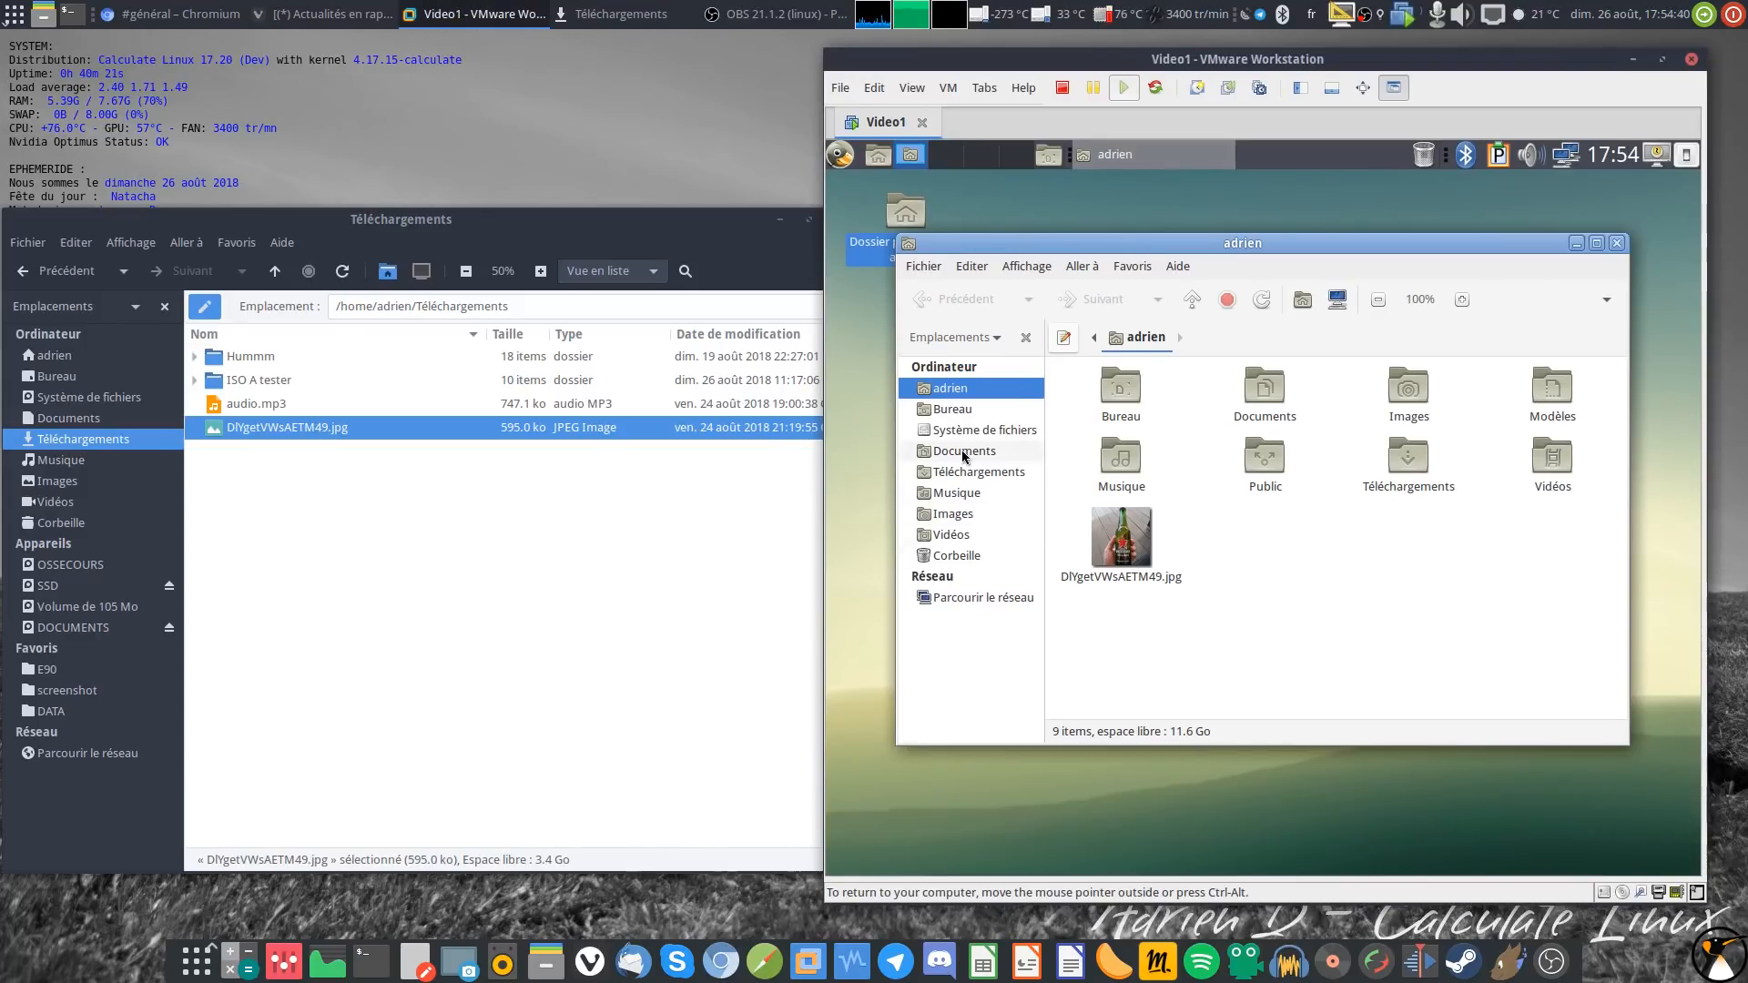
left_click(1094, 342)
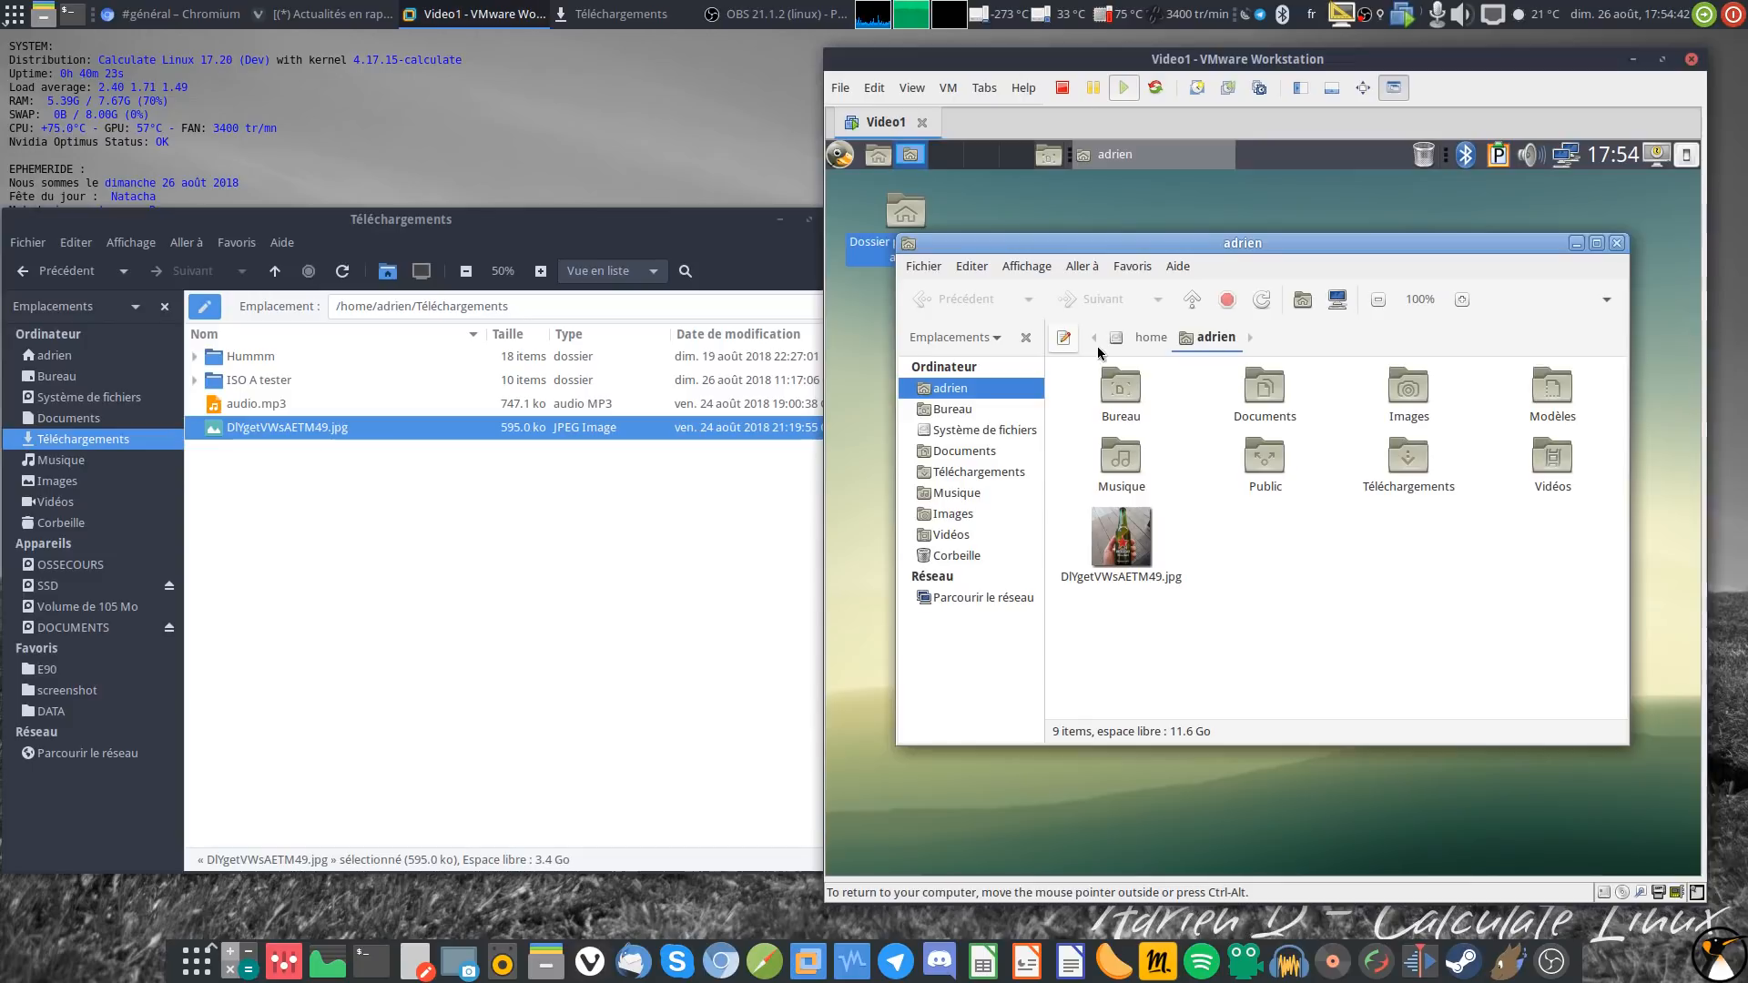
left_click(1115, 345)
scroll(1456, 628, "down", 1)
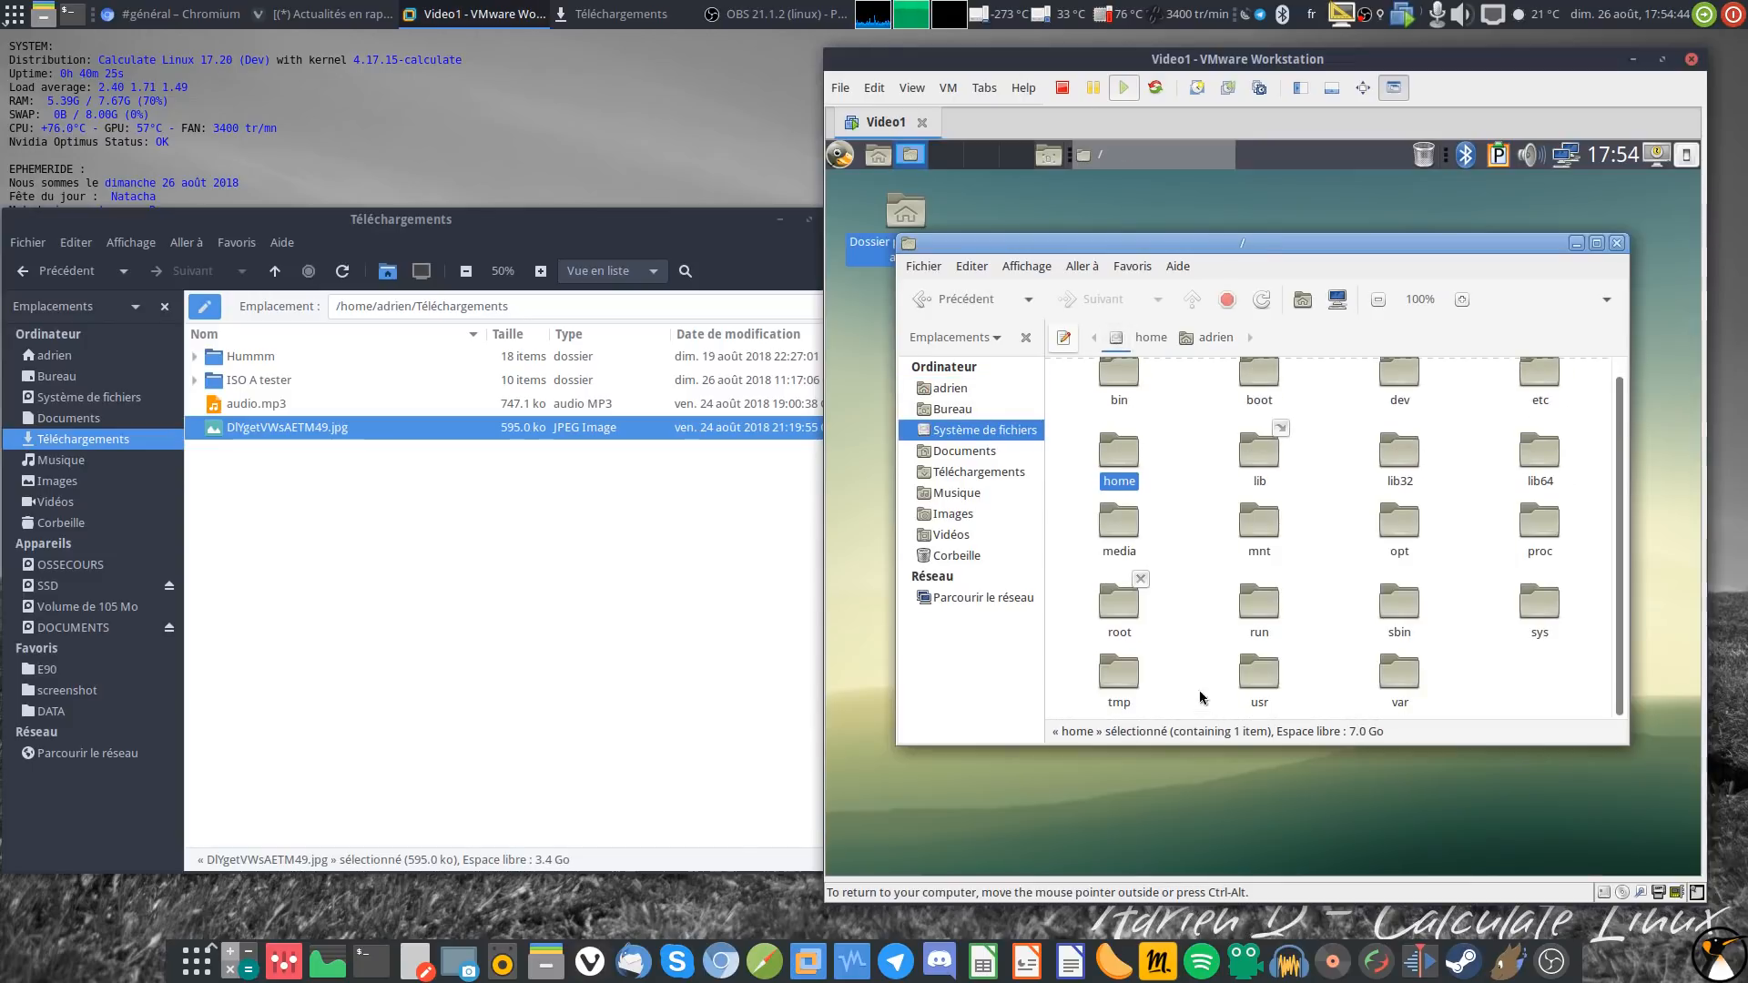
double_click(1259, 674)
double_click(1411, 546)
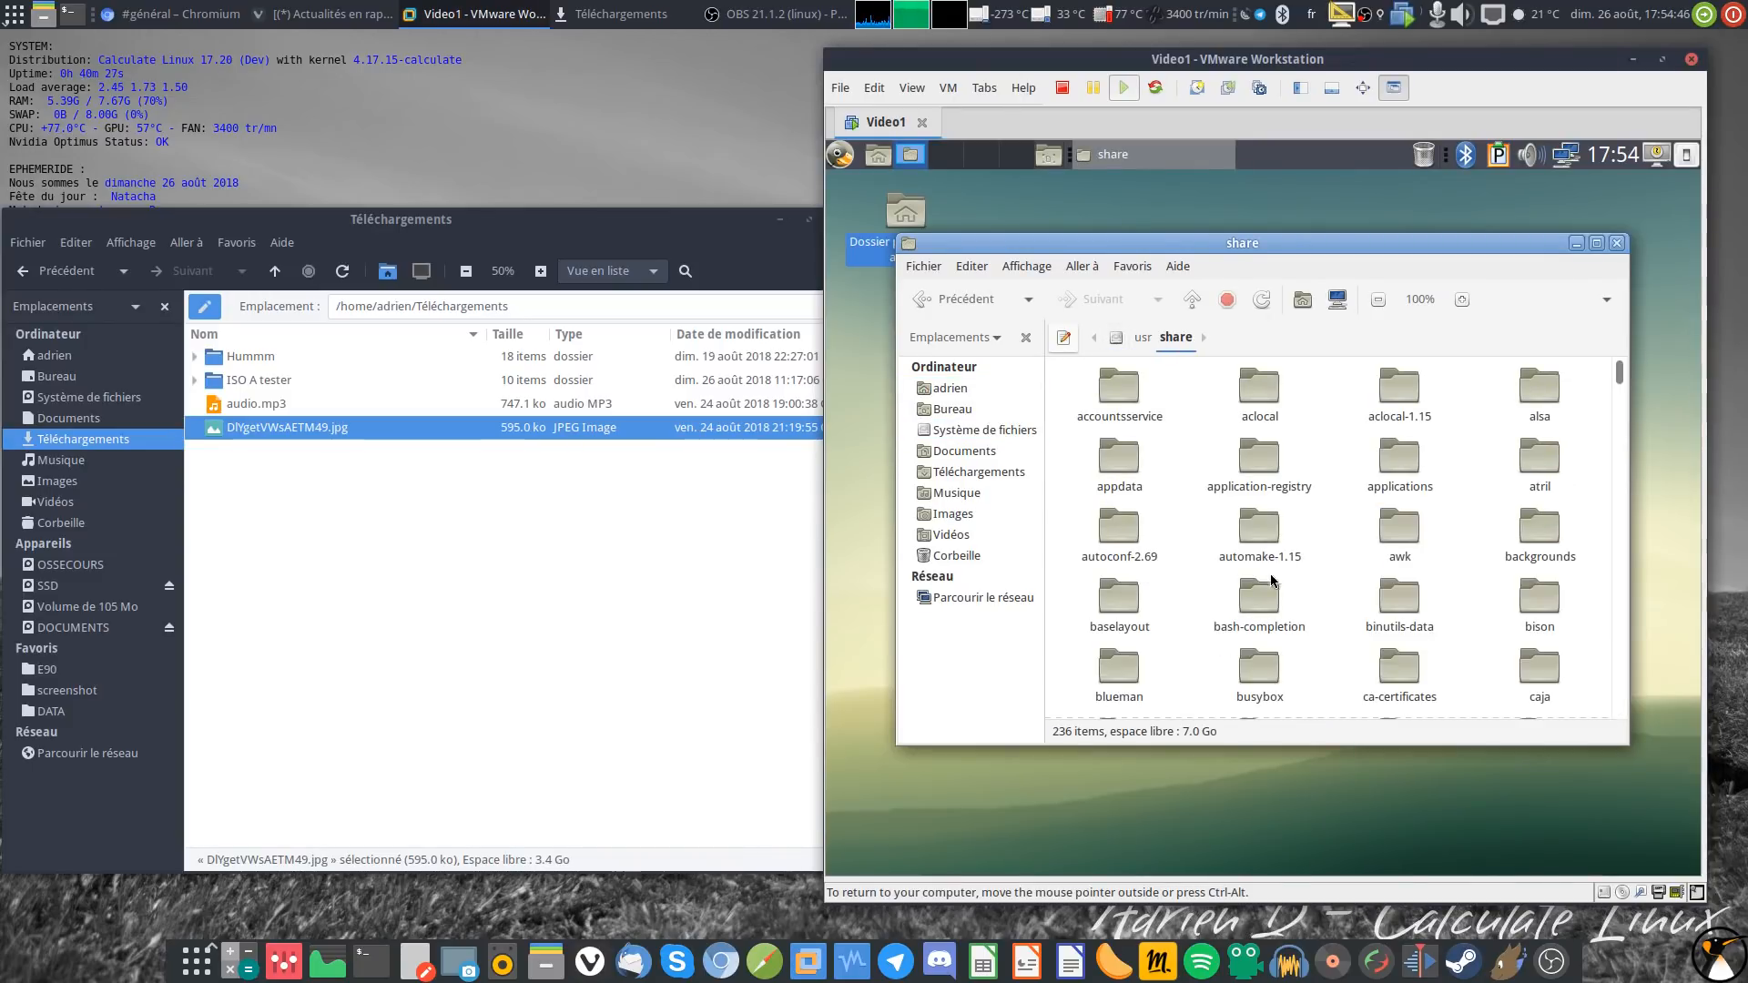
double_click(1552, 545)
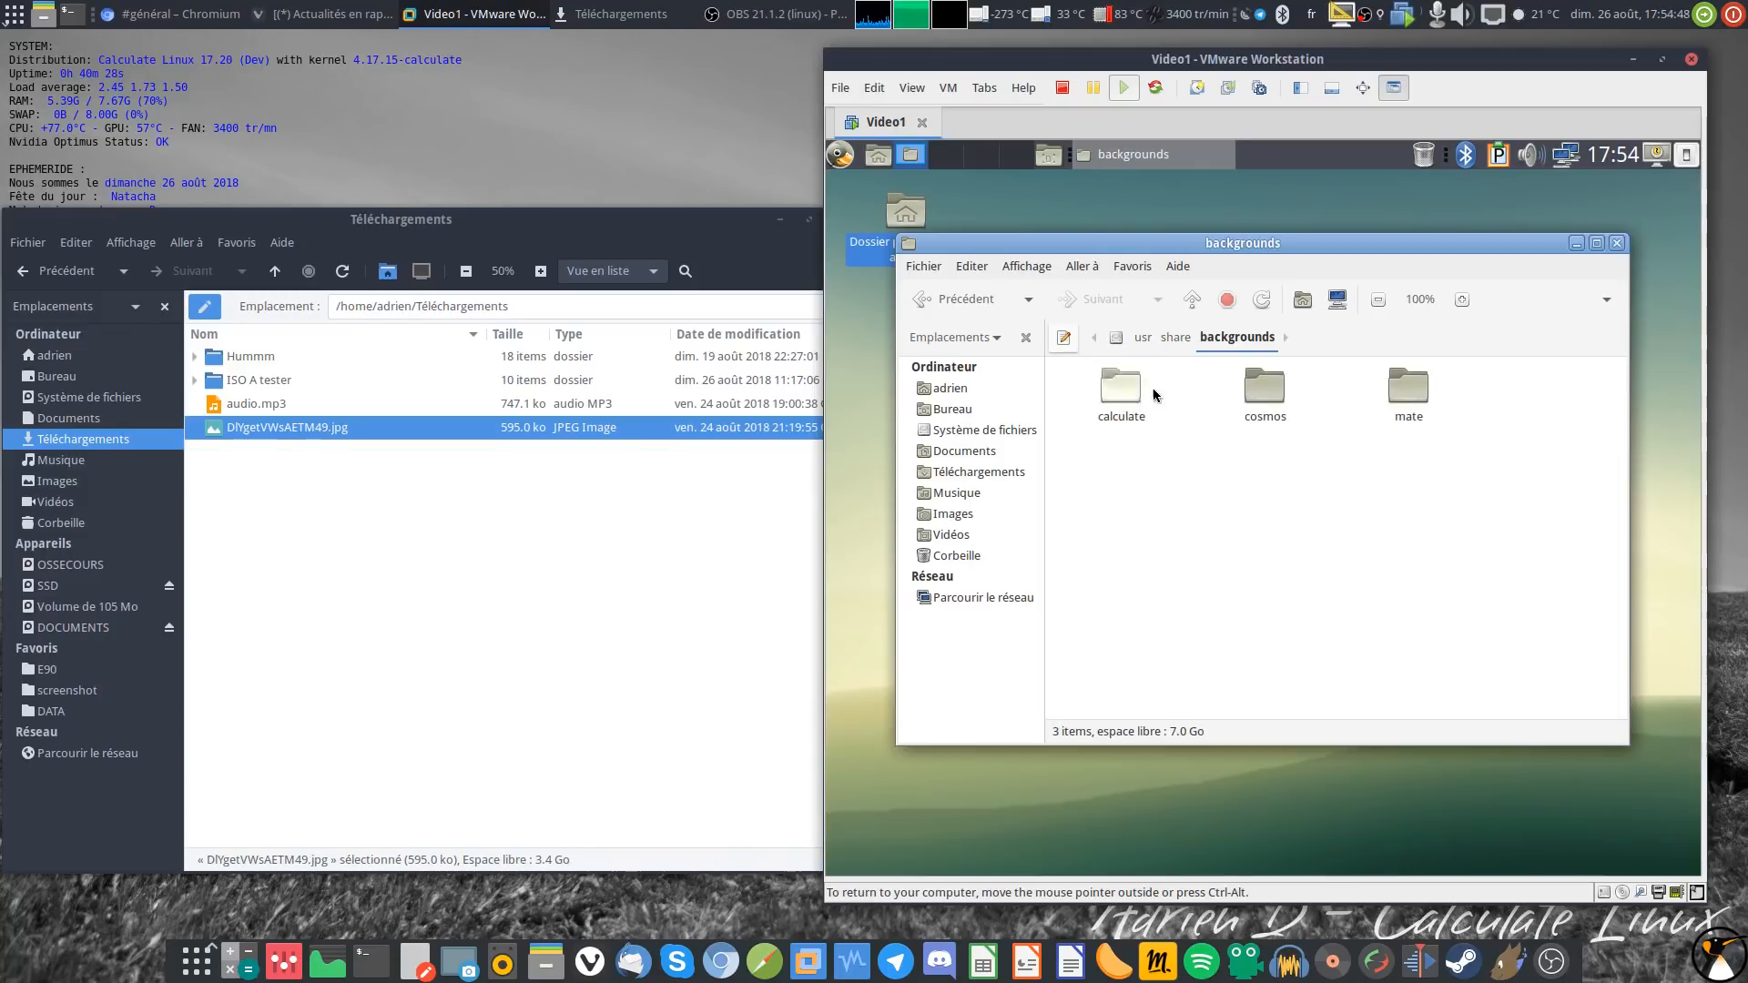
double_click(1240, 404)
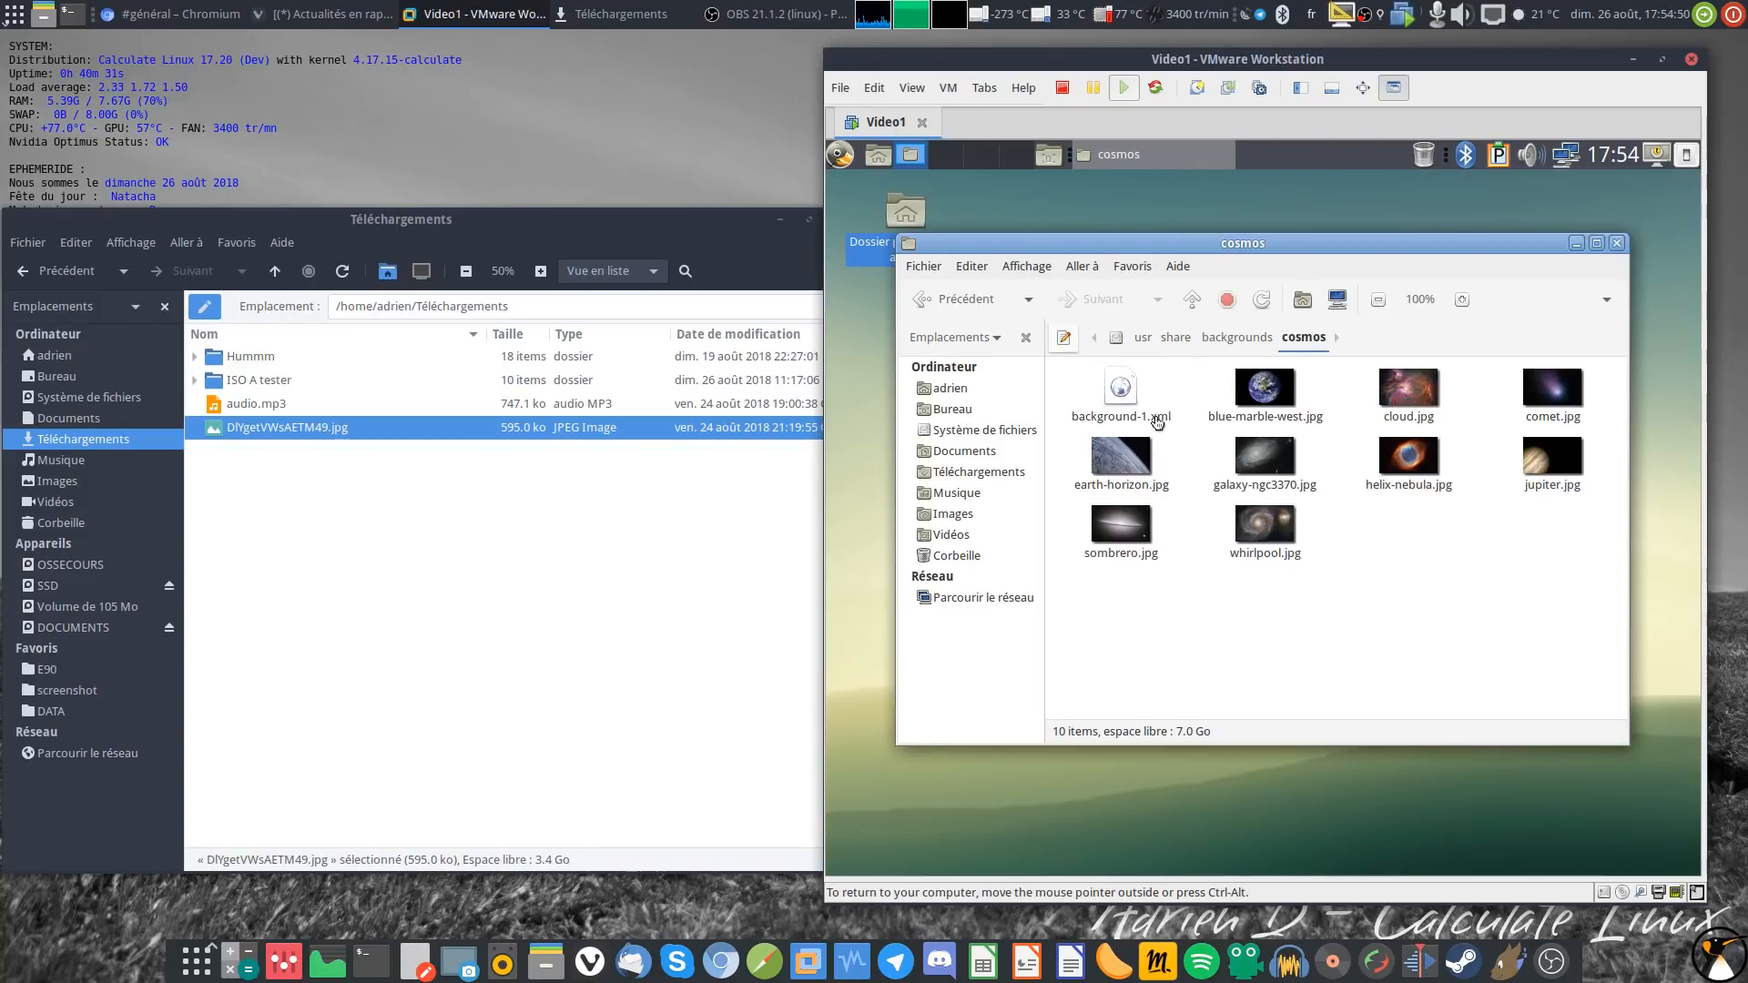
Step: Drag blue-marble-west.jpg into host Téléchargements and confirm it opens on the host
left_click_drag(1283, 404, 405, 636)
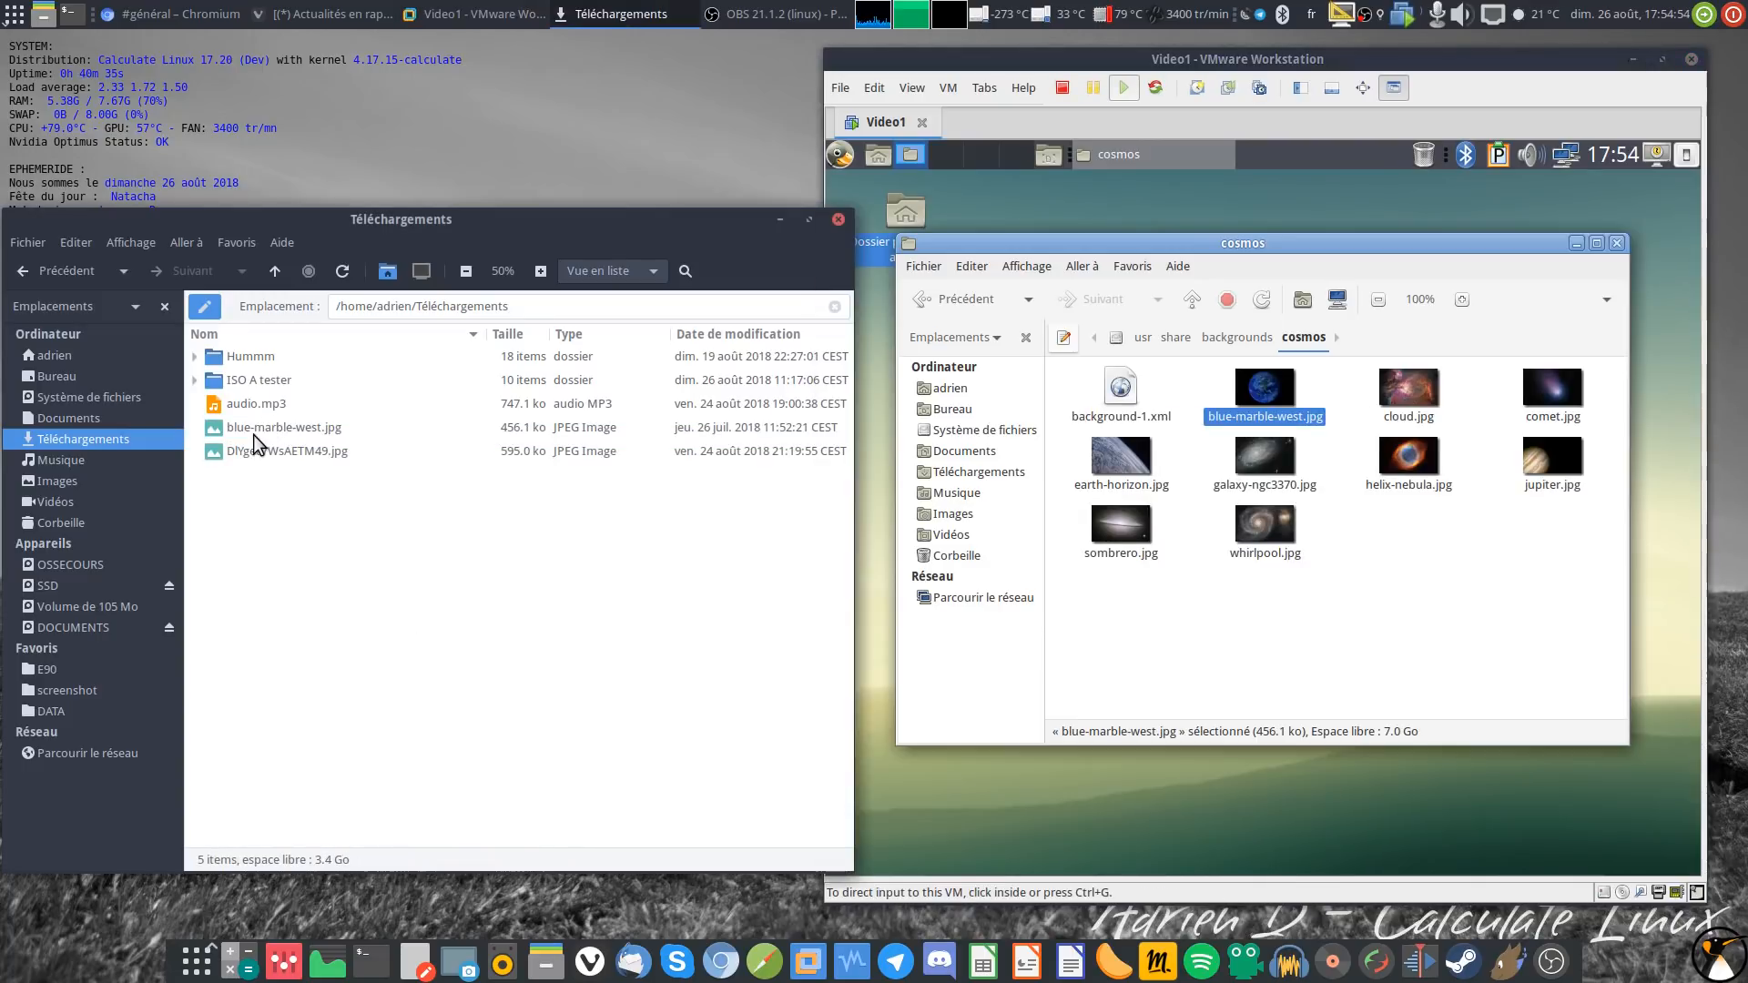
double_click(253, 432)
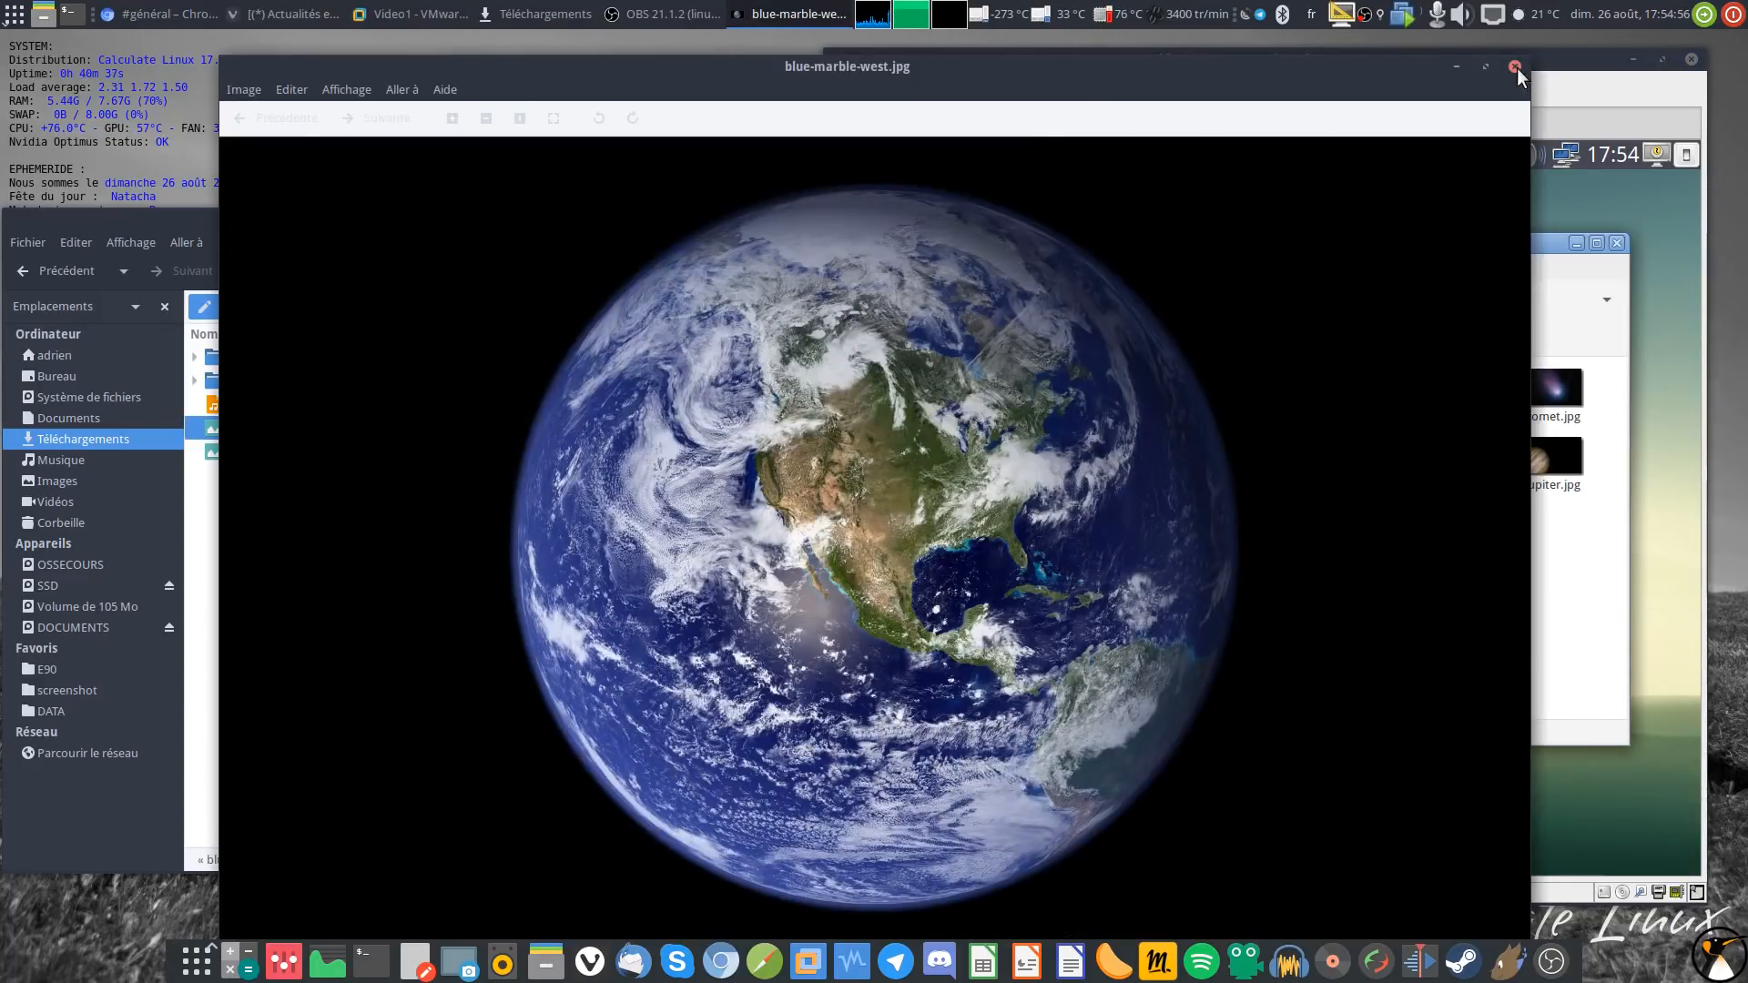
left_click(1515, 67)
Step: Open blue-marble-west.jpg inside the guest to check it, then return to the adrien folder
left_click(1272, 393)
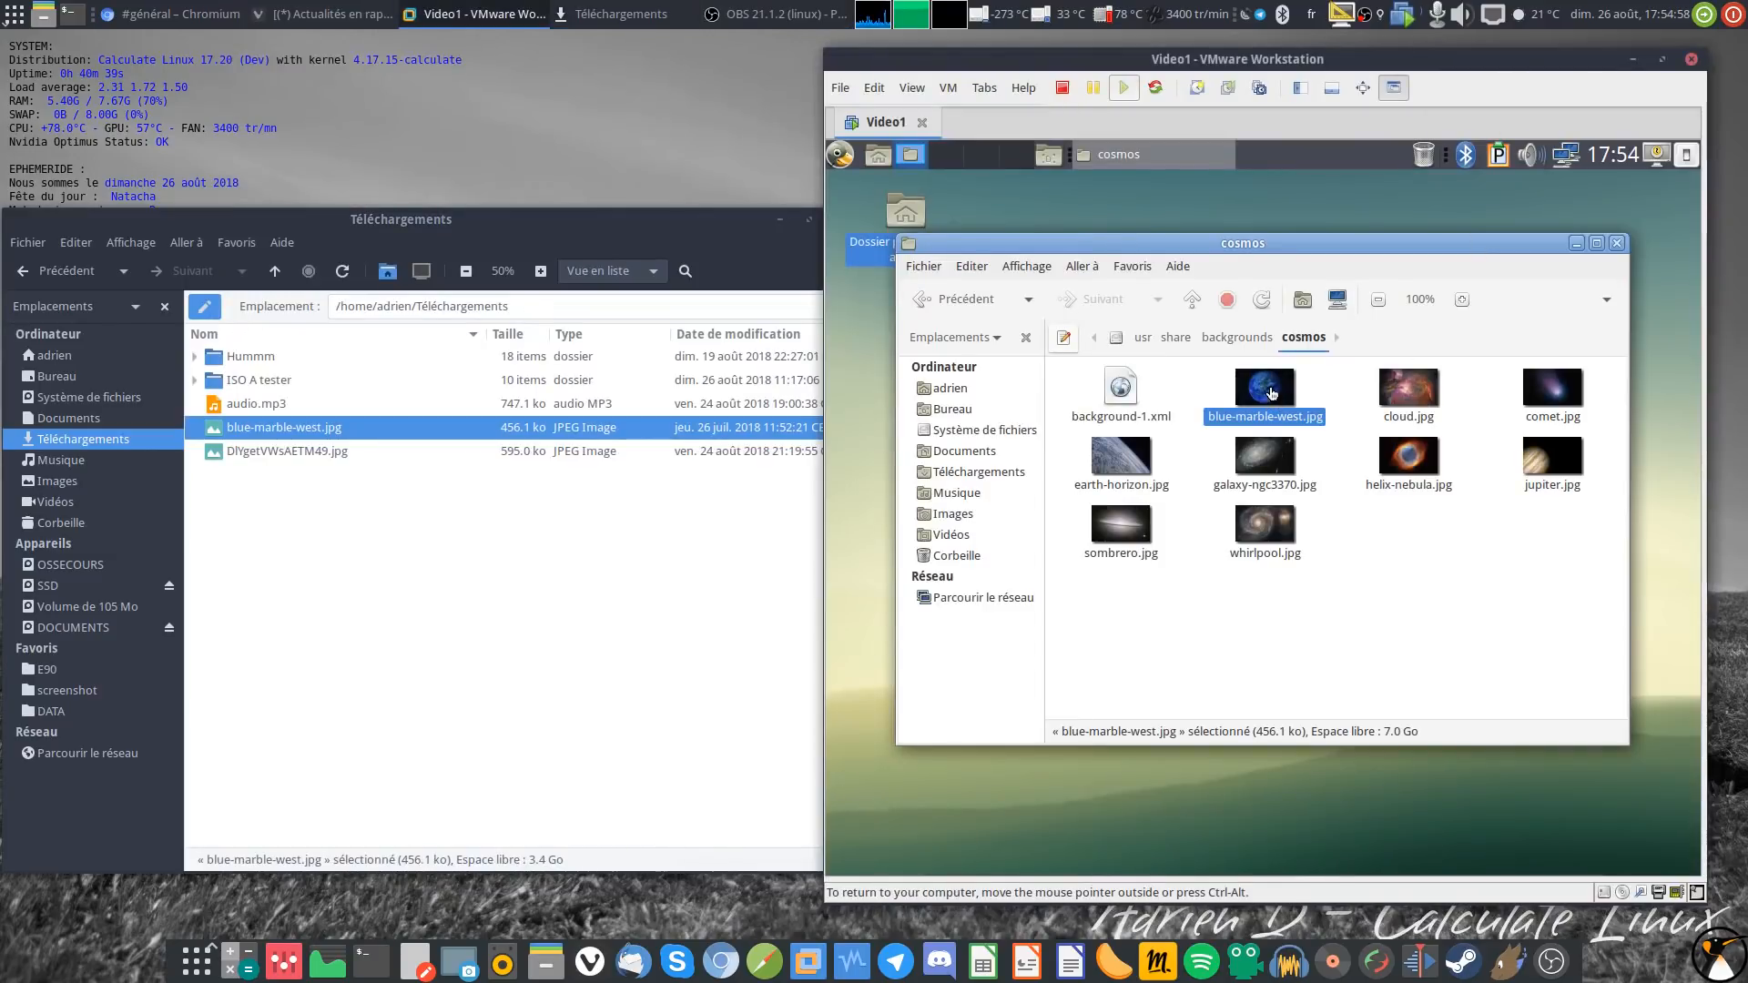
double_click(1283, 397)
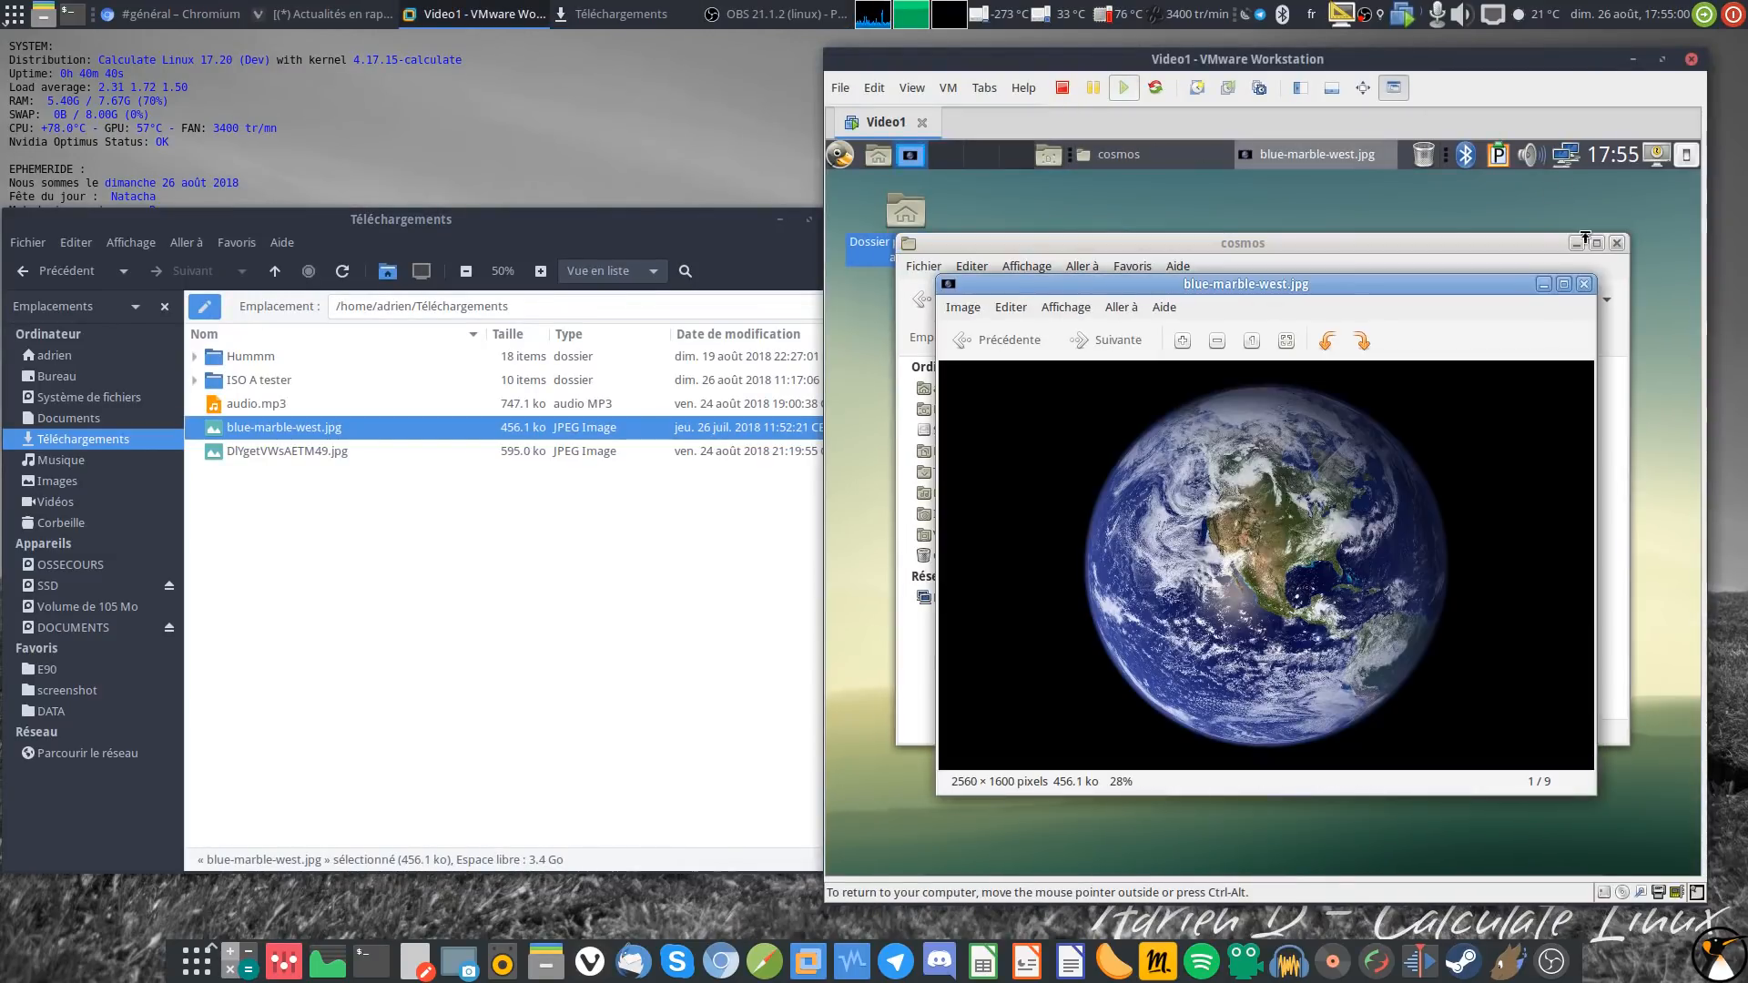
left_click(1588, 283)
left_click(1335, 695)
left_click(947, 389)
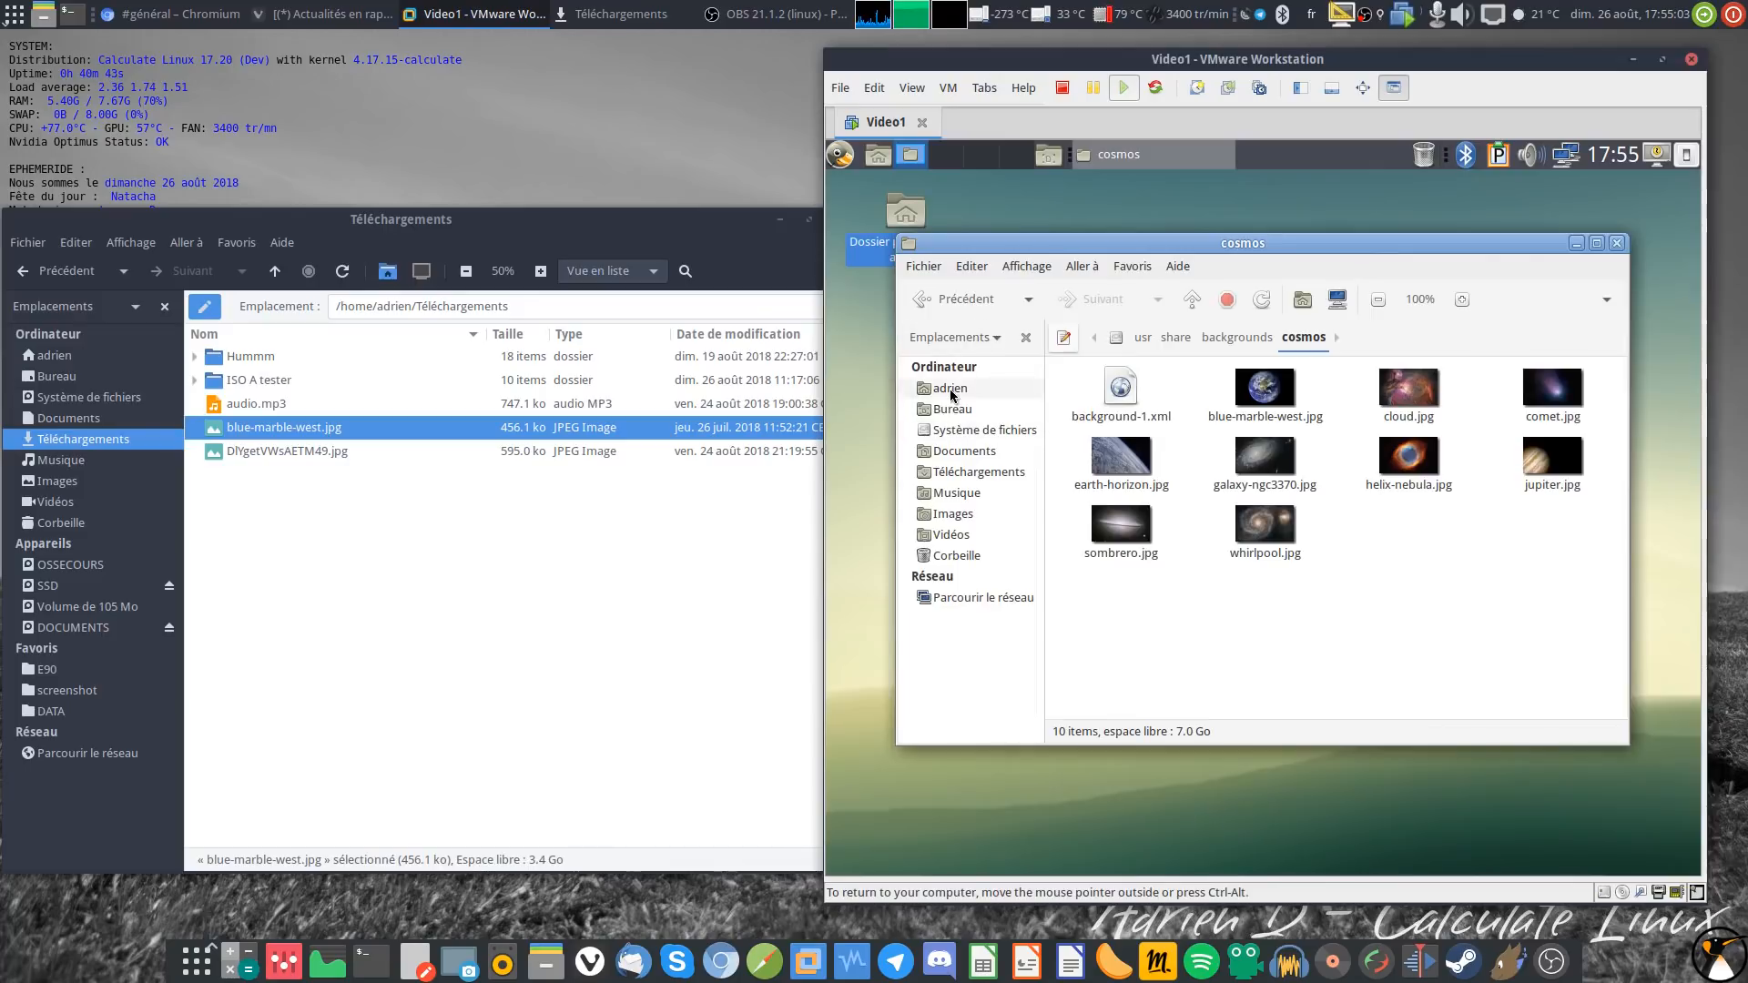
Step: Copy audio.mp3 from host Téléchargements and drag it into the guest's adrien folder
right_click(271, 406)
left_click(313, 501)
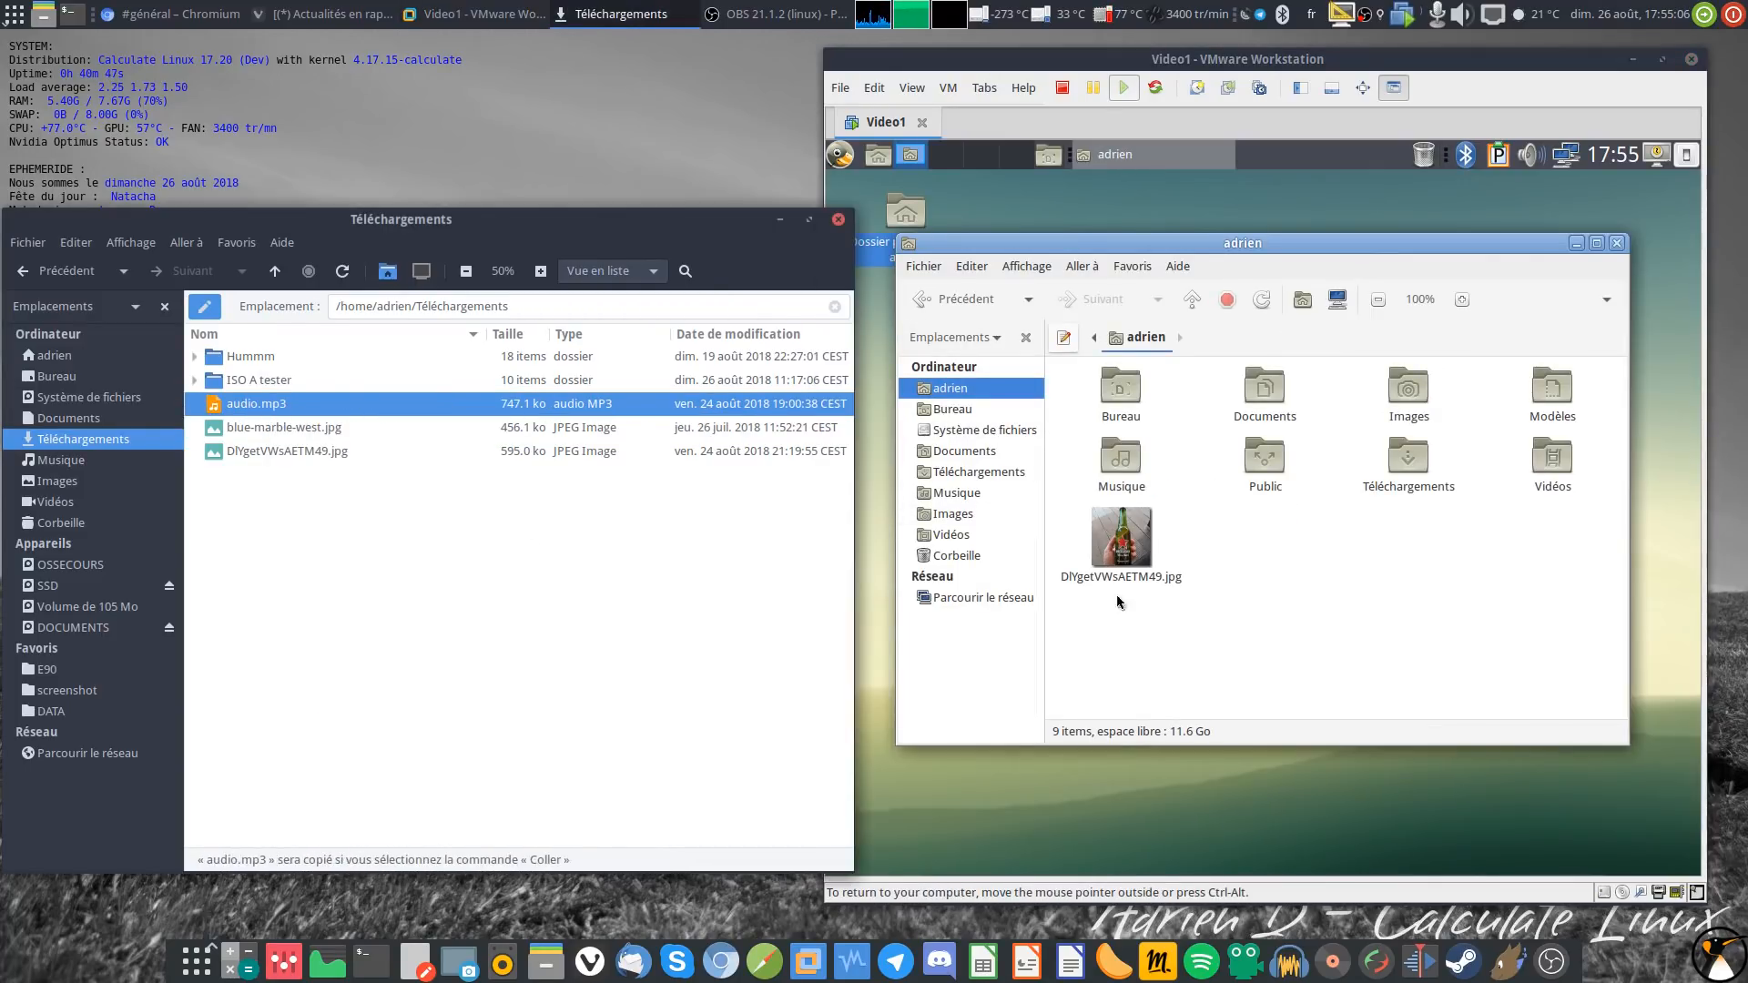
right_click(1214, 590)
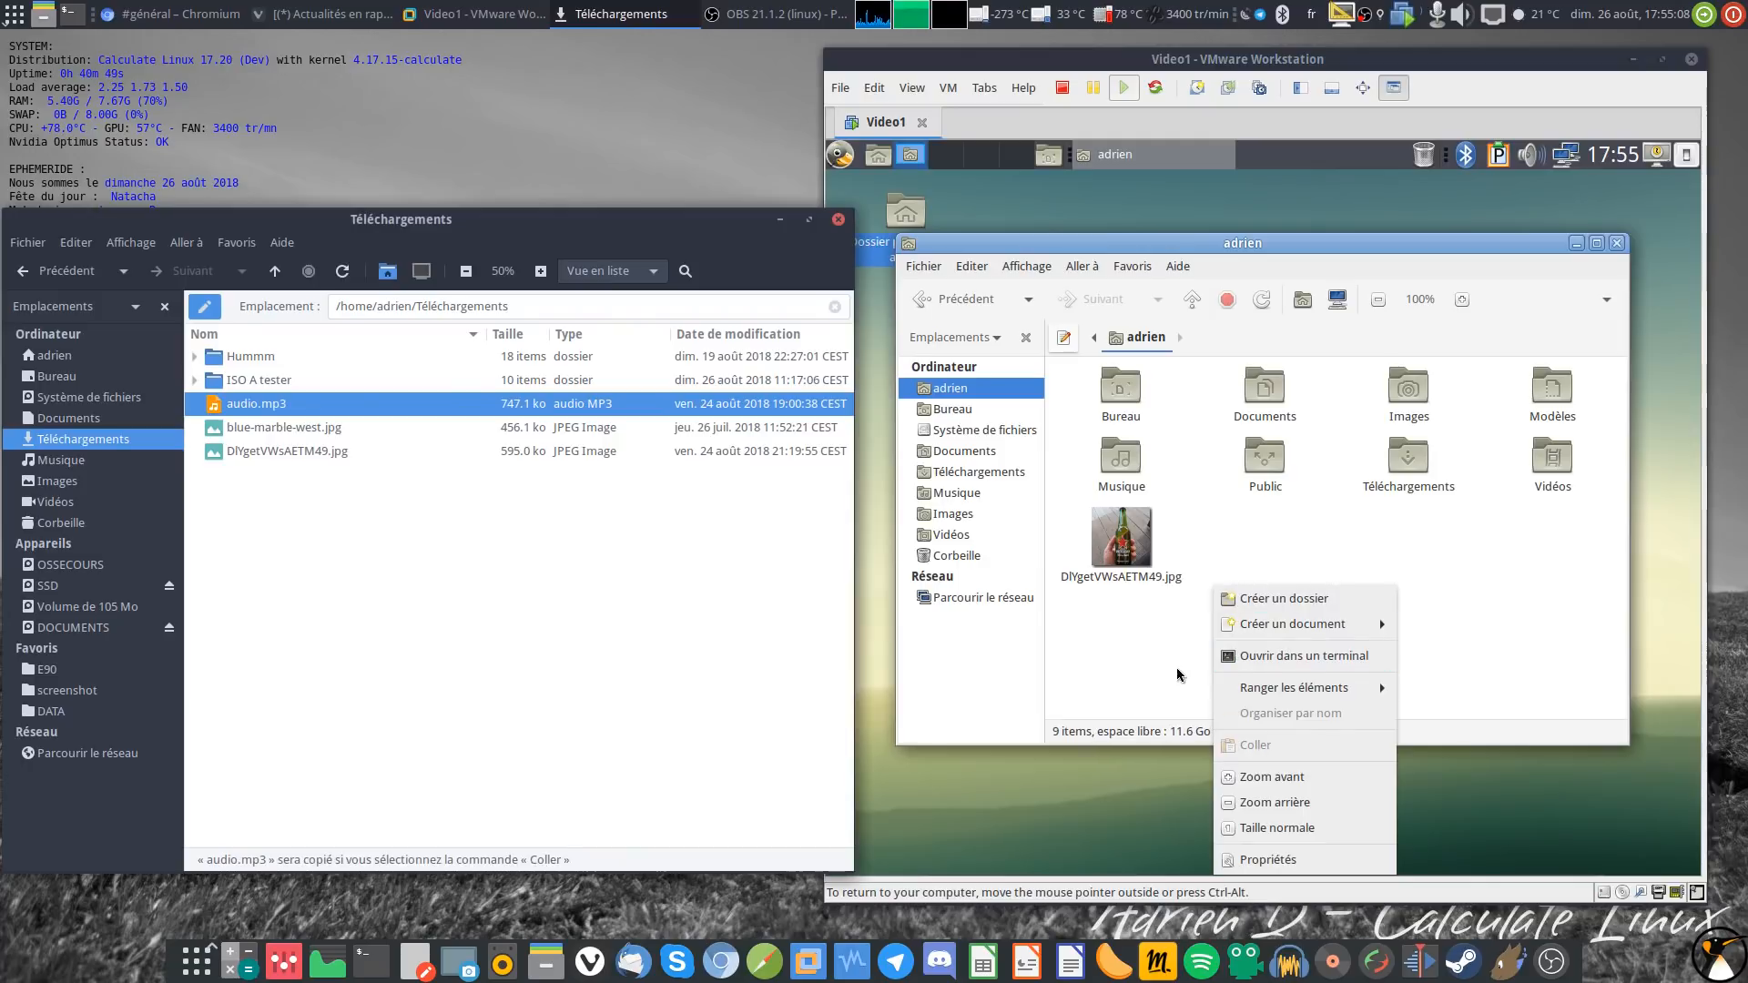
right_click(1295, 576)
left_click_drag(252, 408, 1340, 596)
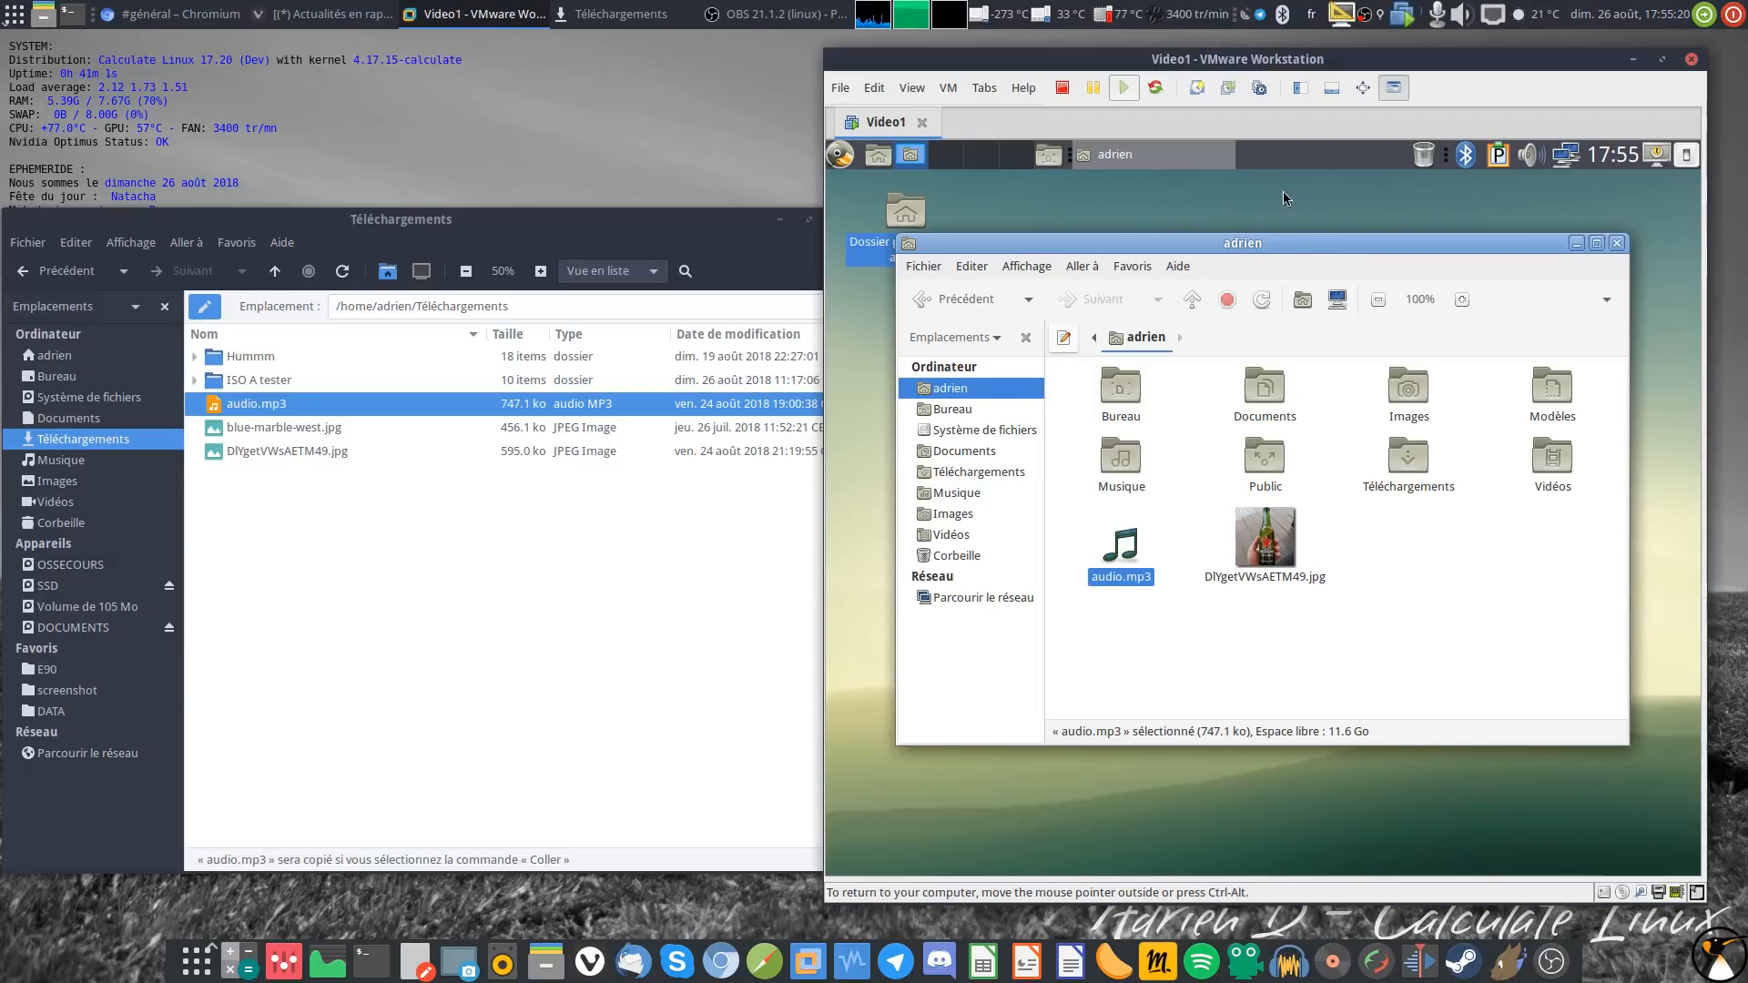
Step: Select audio.mp3 and the beer photo in the guest, then show Video1's summary page
left_click(1391, 598)
left_click_drag(1332, 622, 1087, 523)
left_click(1384, 91)
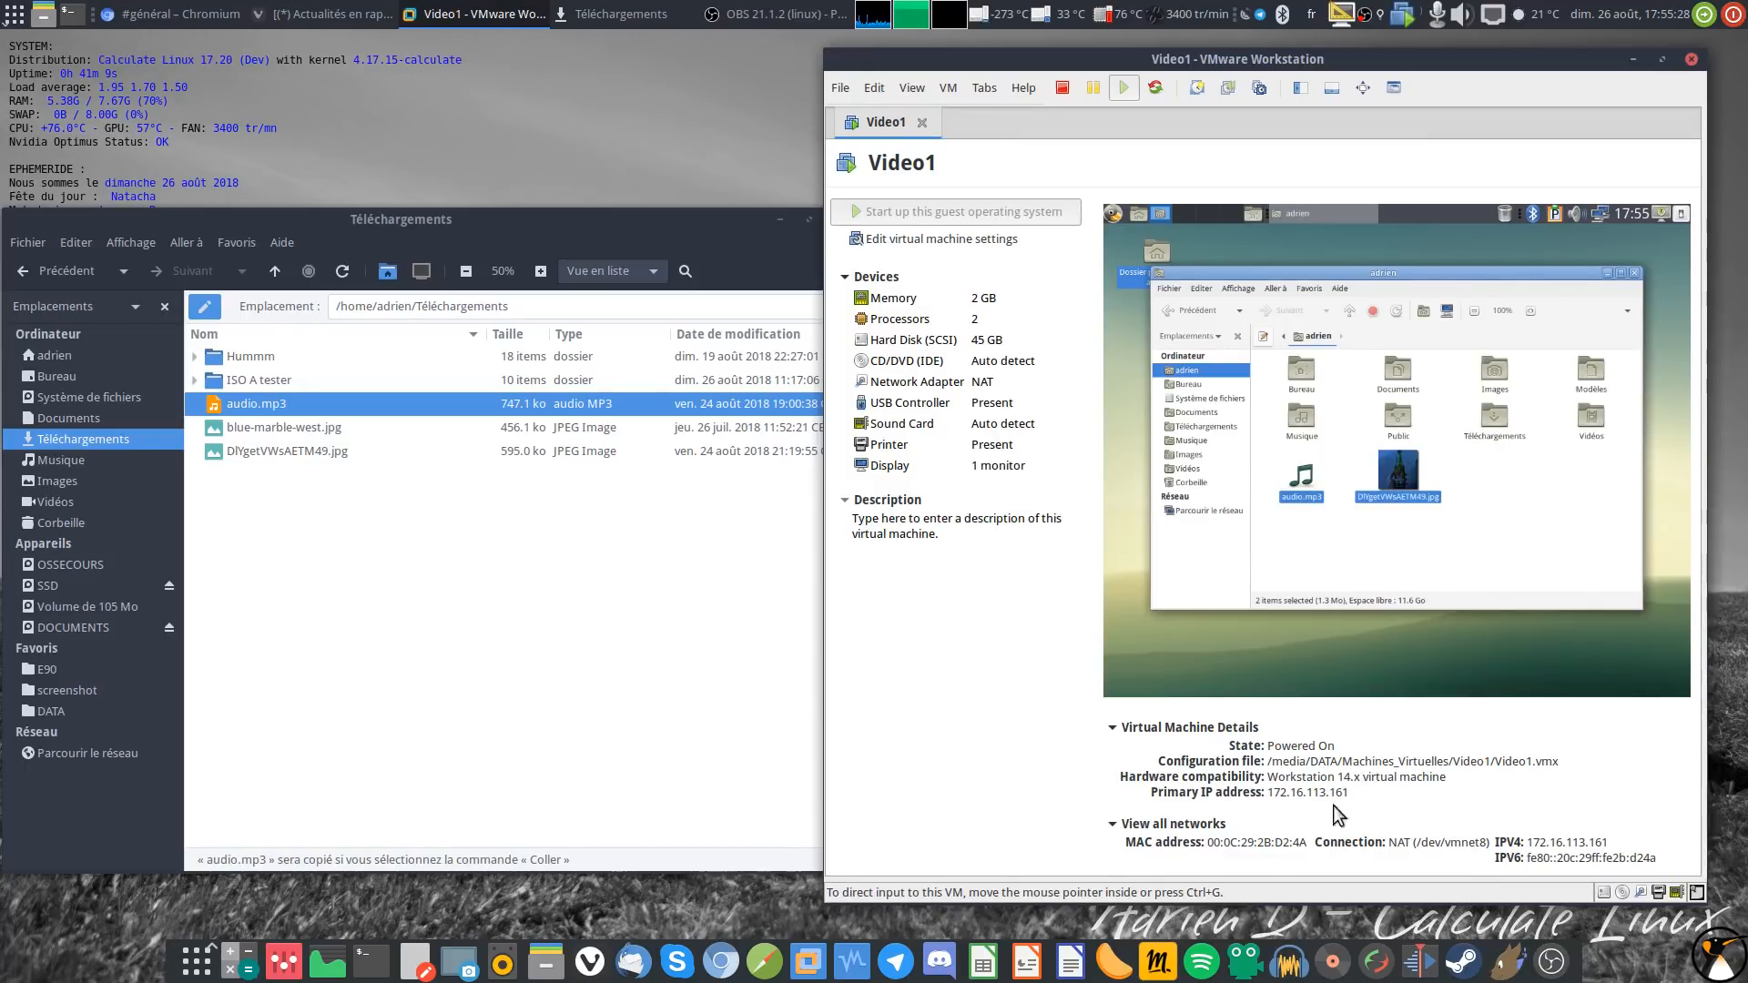
left_click_drag(1266, 792, 1404, 793)
left_click(1307, 788)
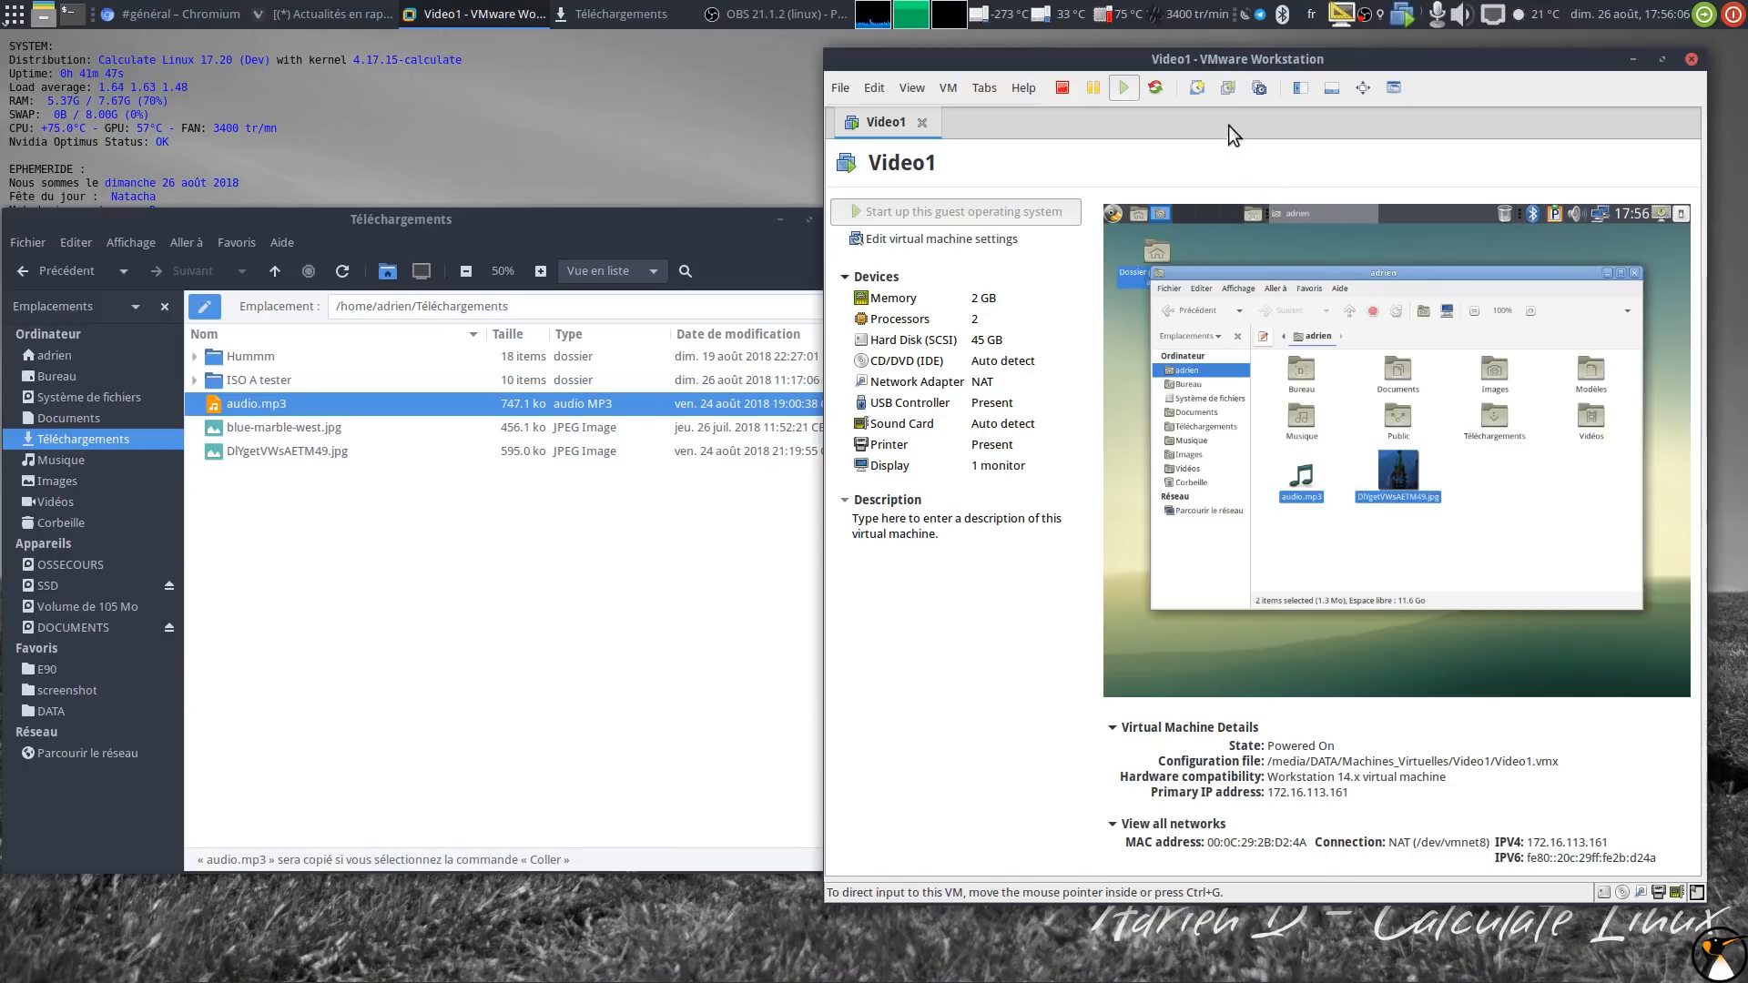
Step: Back in the console view, delete audio.mp3 and the beer photo from the guest
left_click(1395, 88)
left_click(1385, 603)
left_click_drag(1294, 628, 1130, 535)
key("Delete")
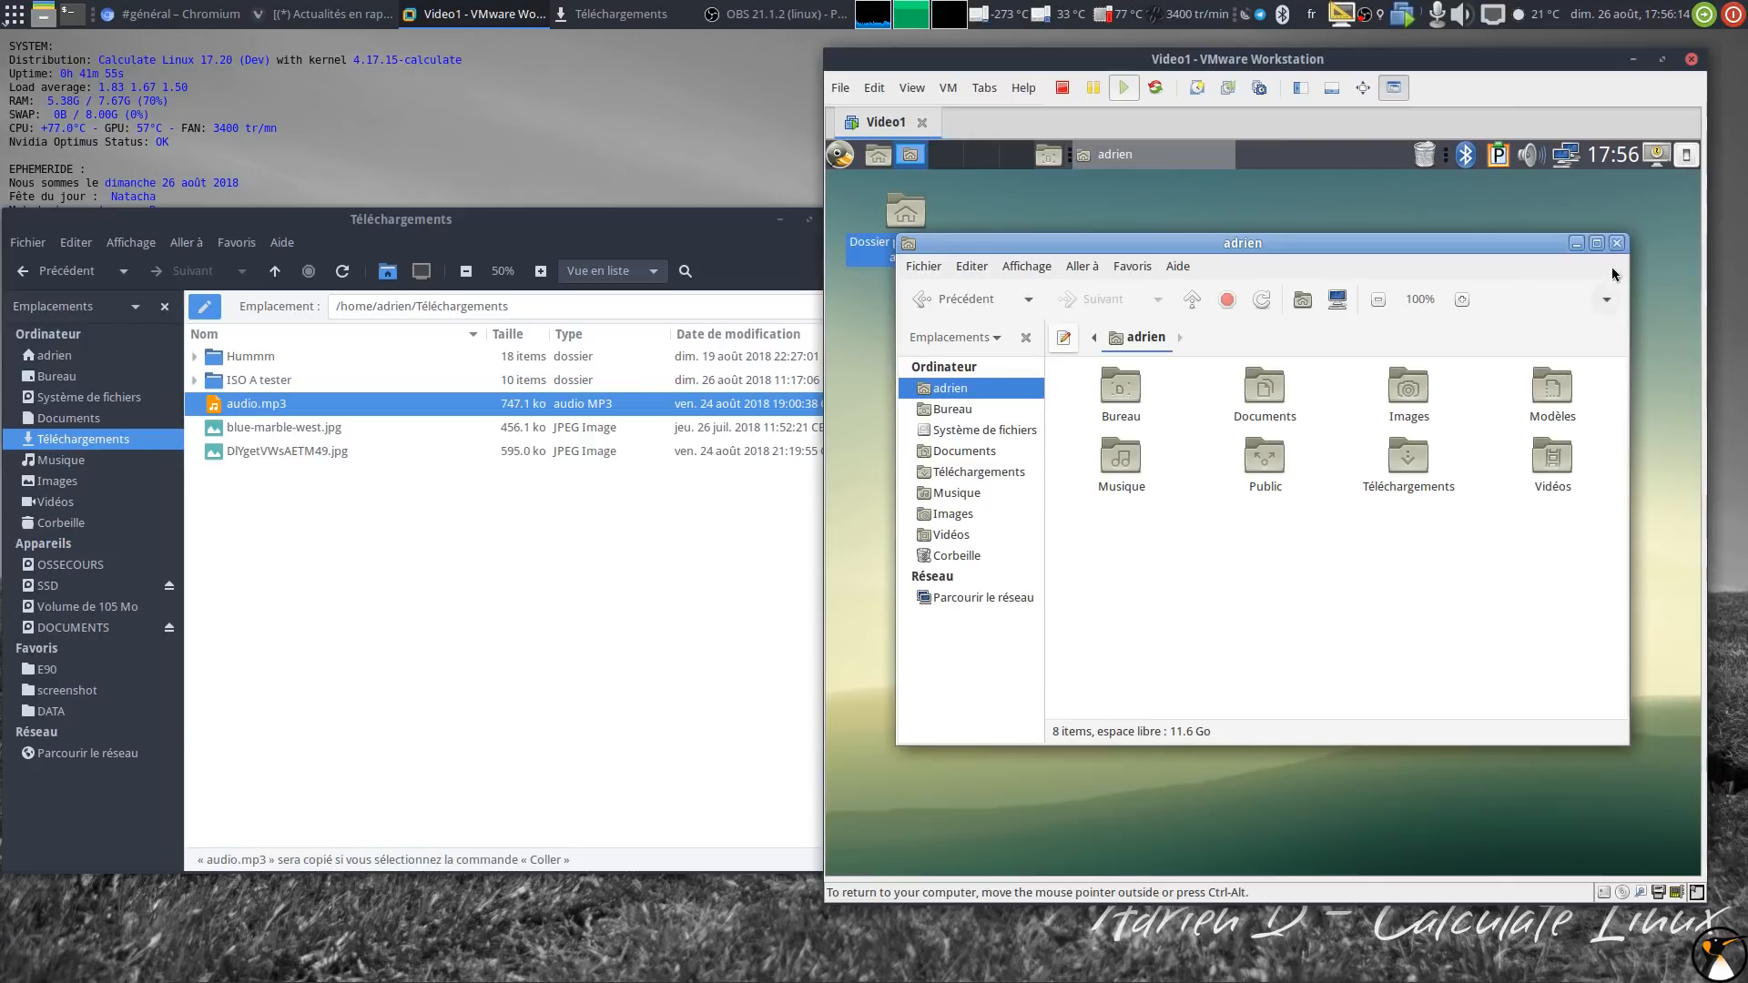
Step: Close the guest's adrien window, use Éteindre from the guest menu, and close host Téléchargements
left_click(1618, 244)
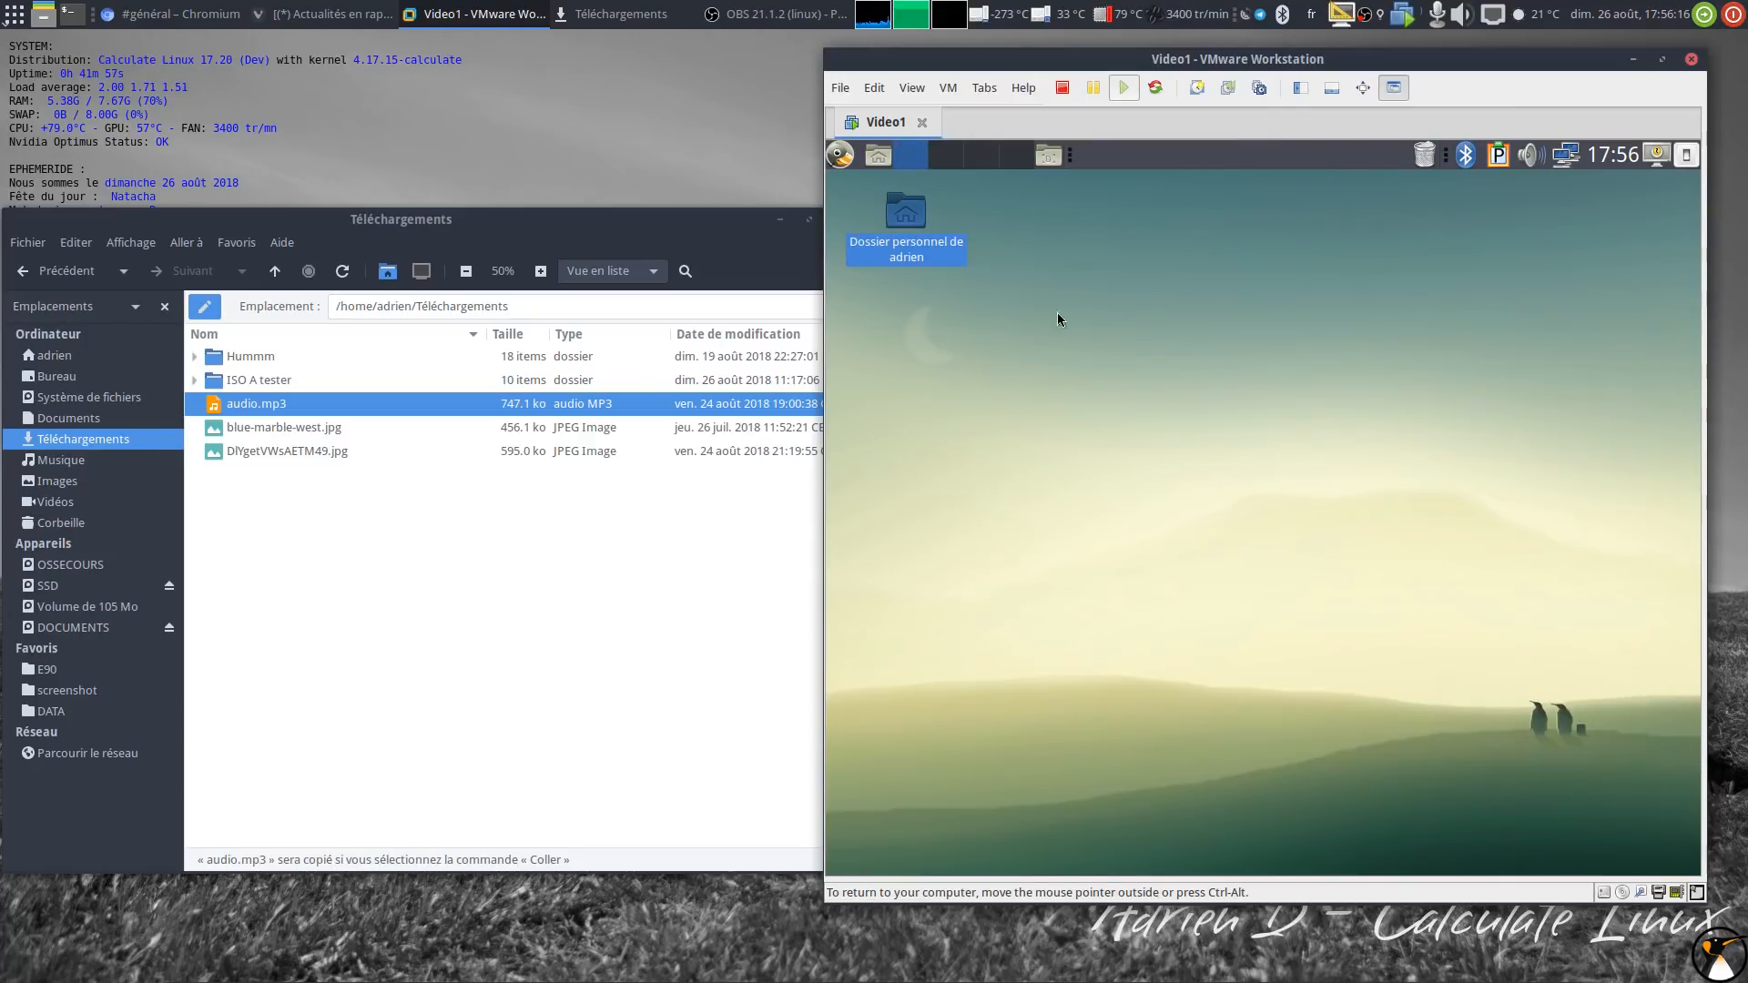
left_click(840, 155)
left_click(868, 460)
left_click(1503, 599)
left_click(783, 238)
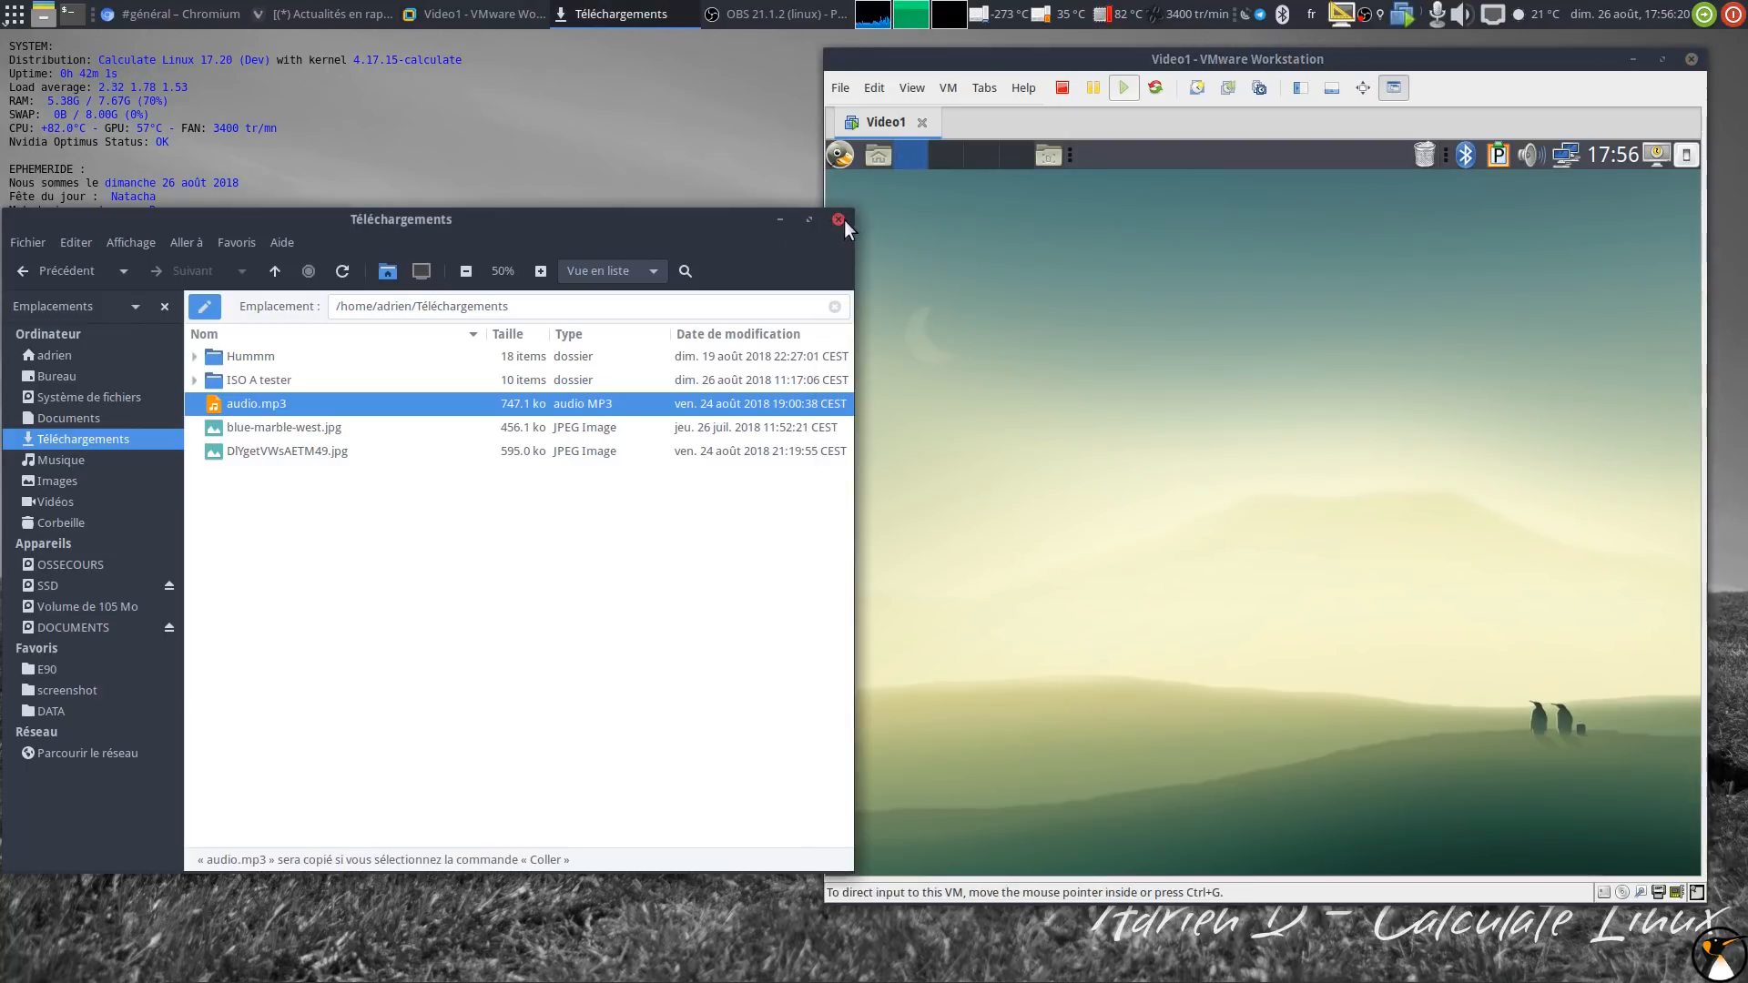
left_click(838, 220)
left_click_drag(944, 71, 575, 97)
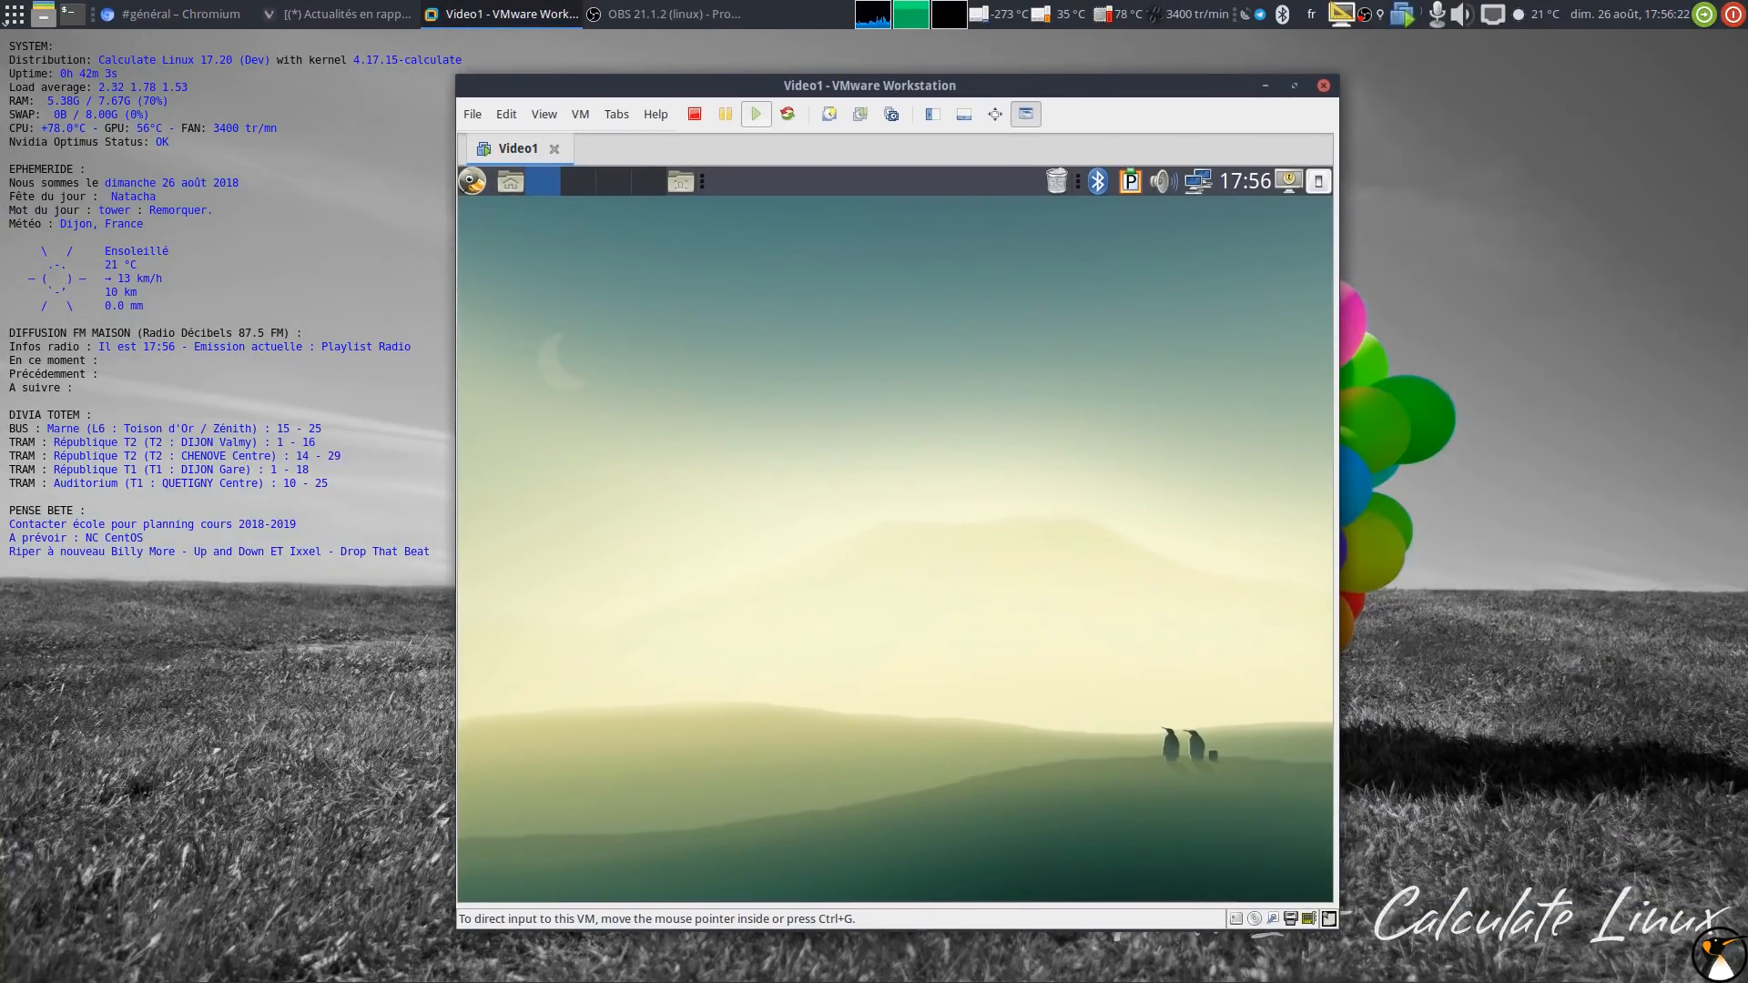